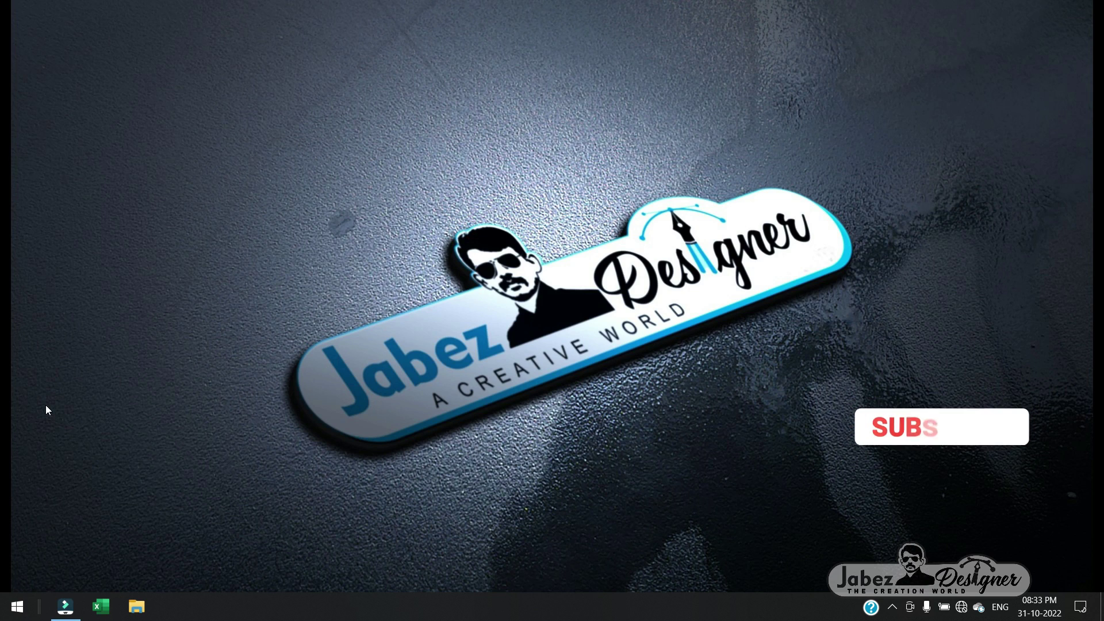
Step: Launch PowerPoint by searching 'po' from the Windows Start search
key(super)
text(po)
click(81, 211)
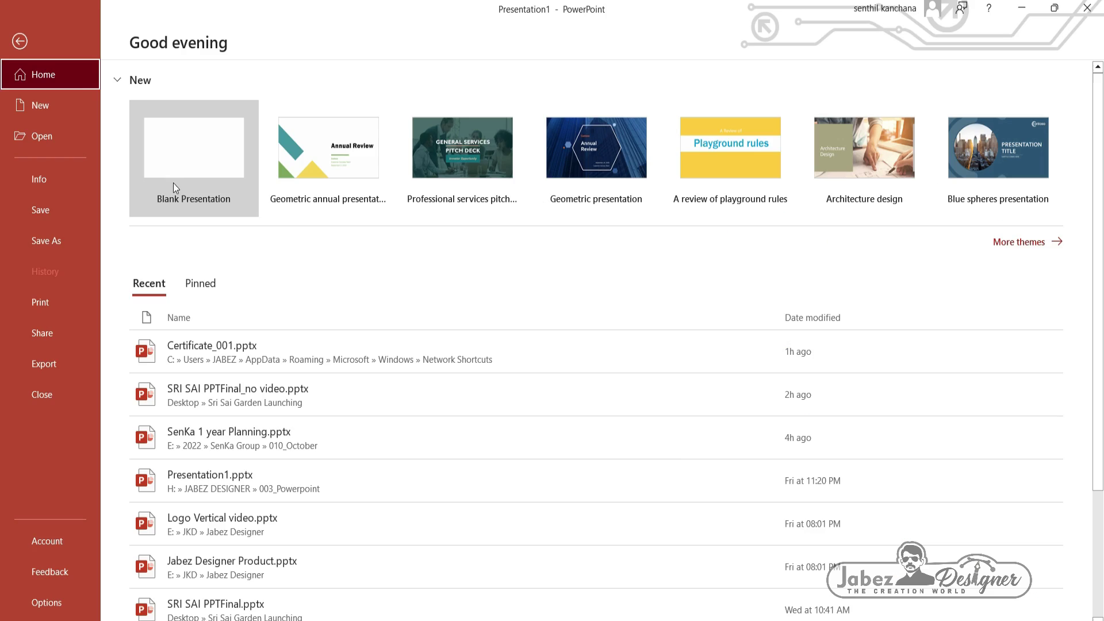
Step: Start a blank presentation and delete its title and subtitle placeholders
click(173, 183)
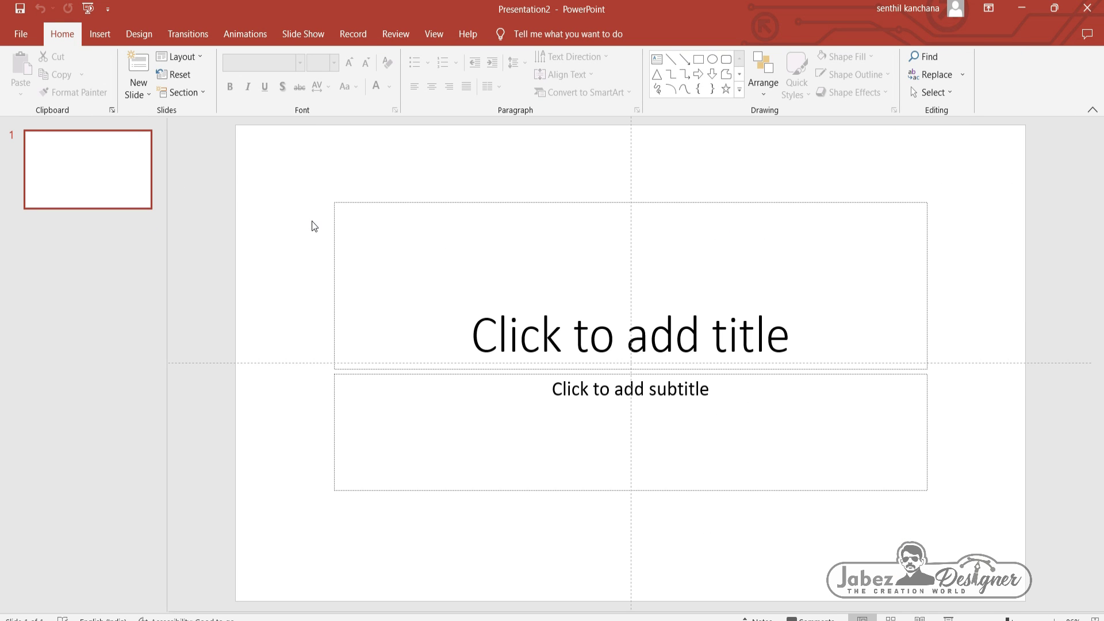
drag(313, 141, 994, 518)
key(Delete)
Step: Resize the slide to A4 Paper (210x297 mm), choosing Ensure Fit for content
click(100, 33)
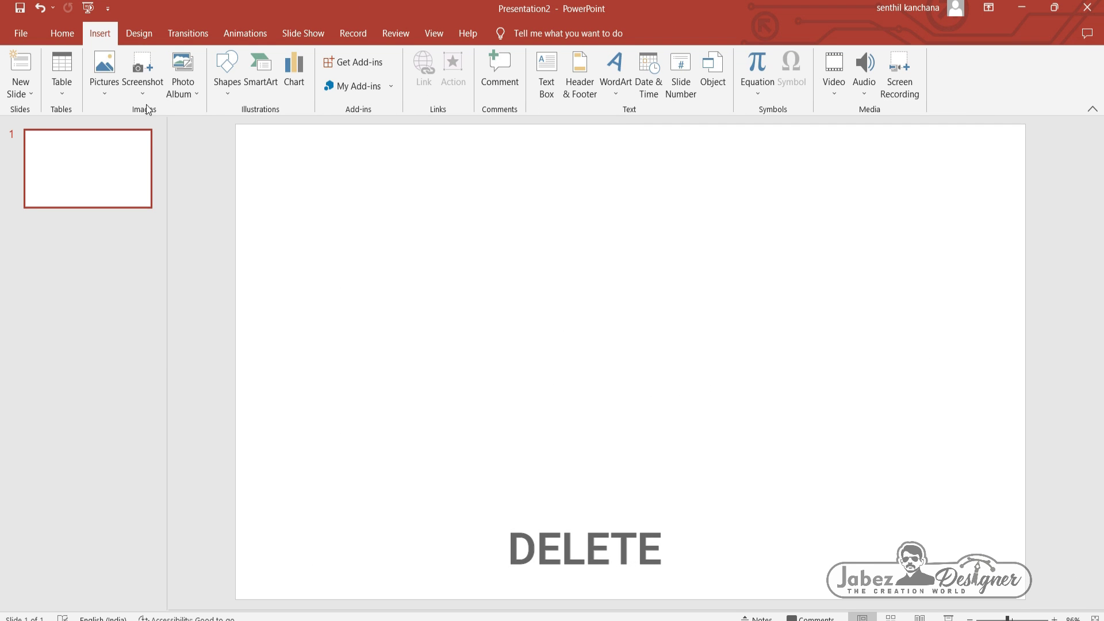
click(142, 36)
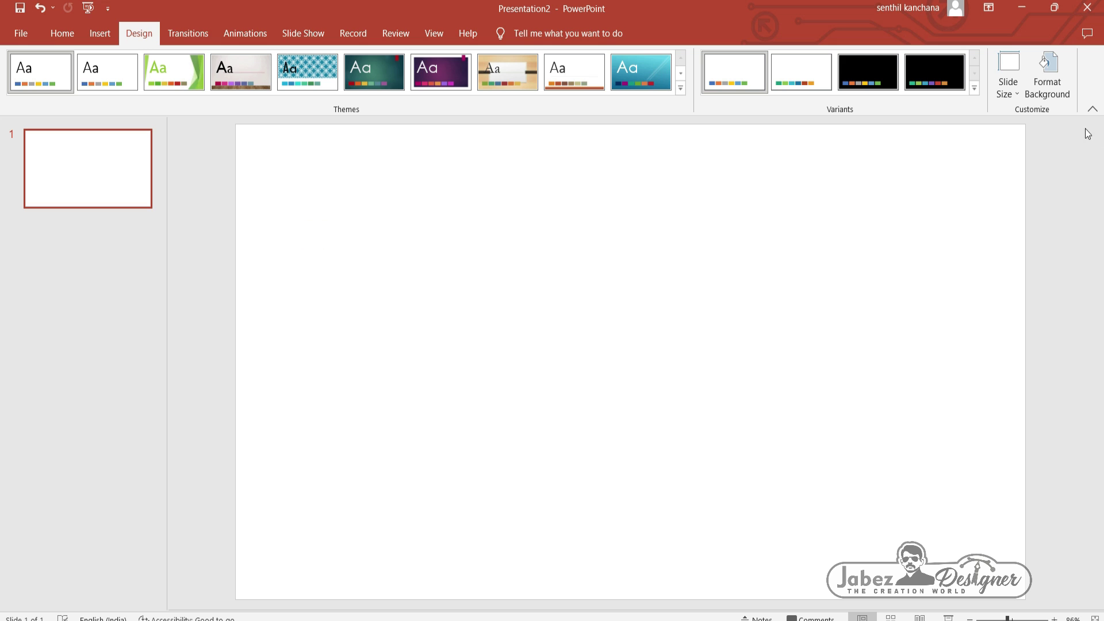
click(1007, 86)
click(1035, 177)
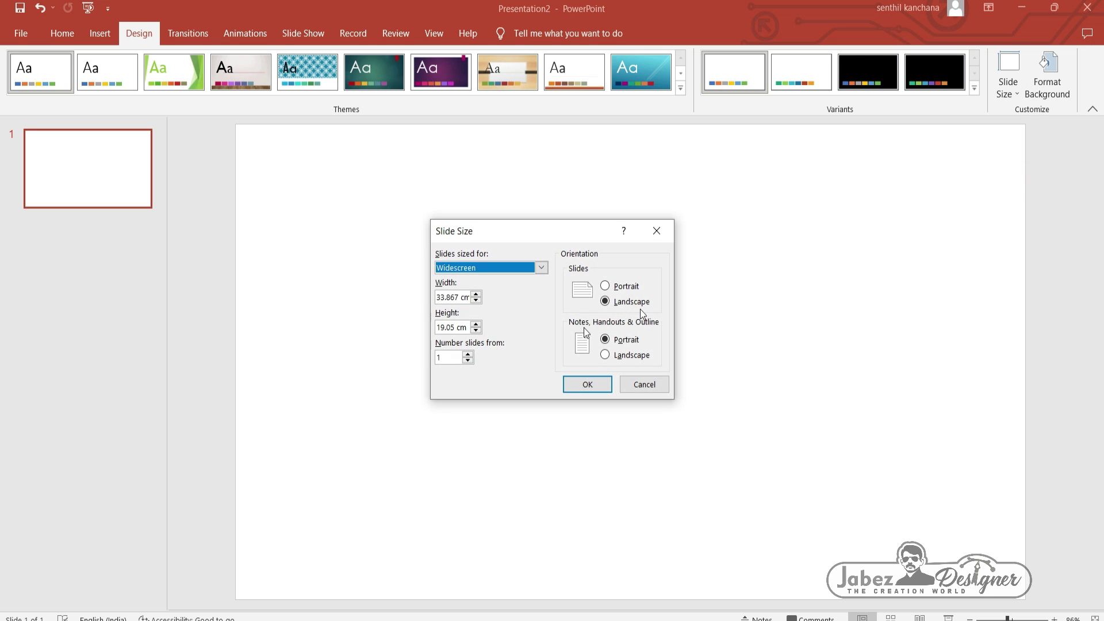
click(471, 268)
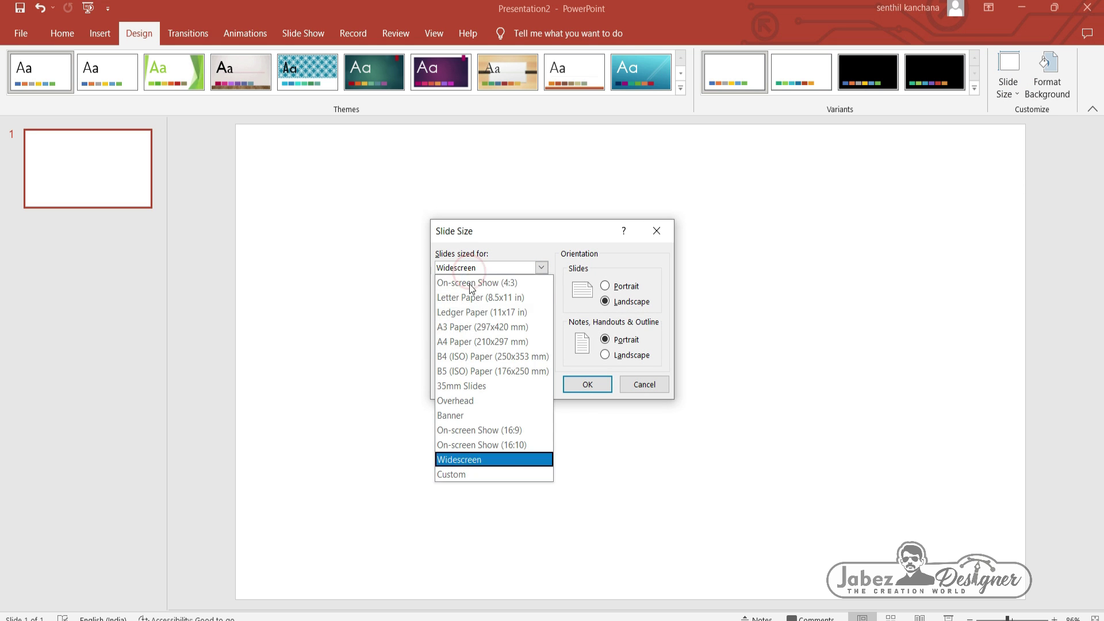
click(463, 341)
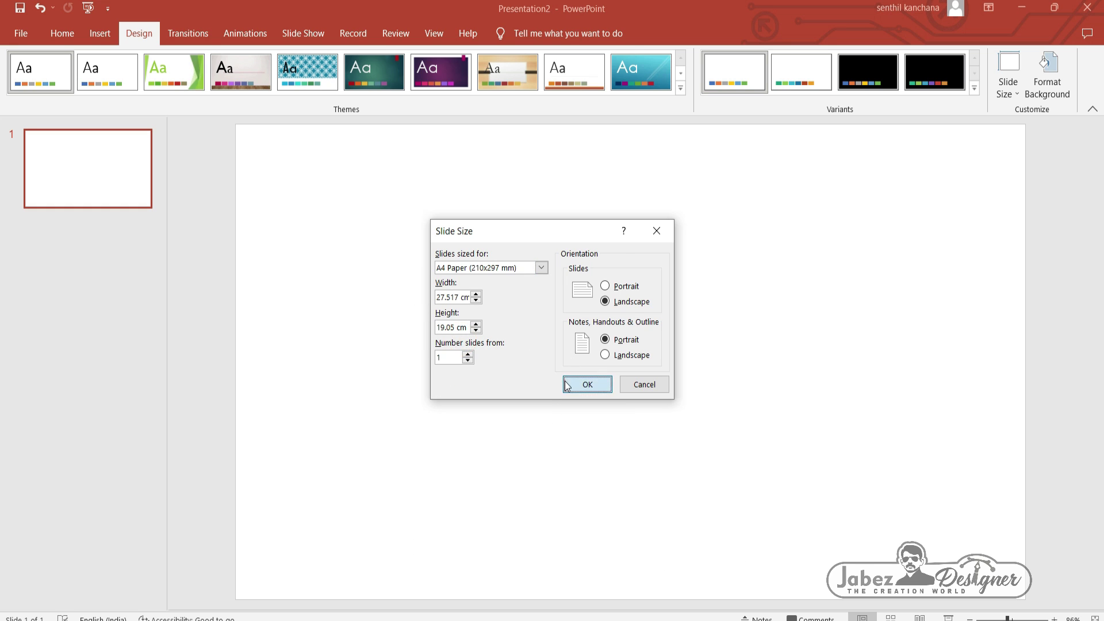
click(586, 384)
click(633, 423)
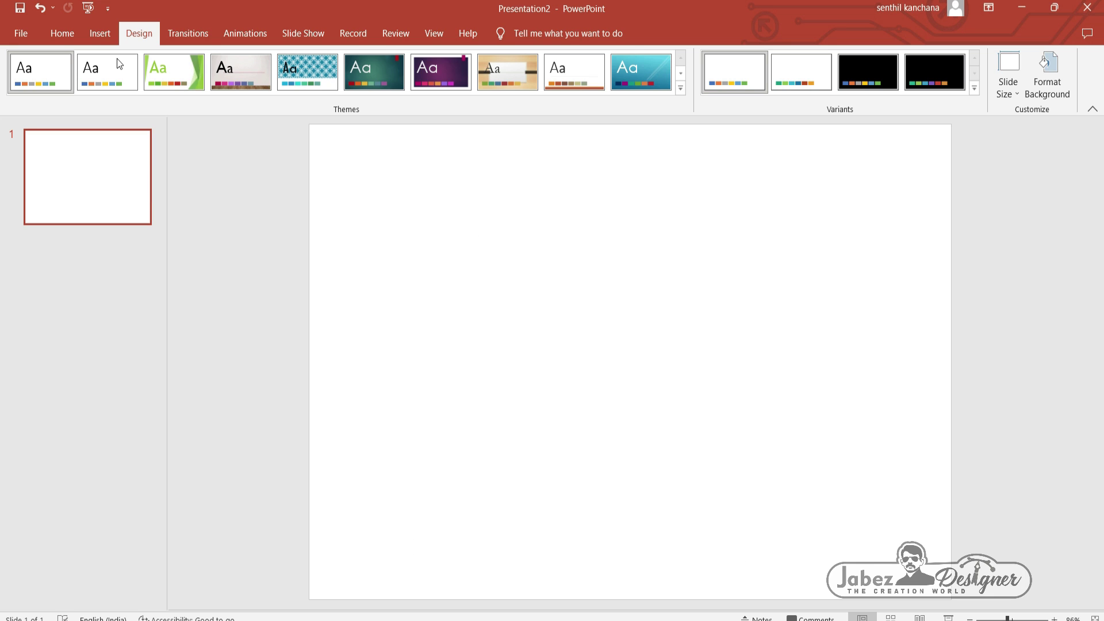
click(100, 34)
click(226, 68)
Step: Draw a blue rectangle across the slide top and show guides, moving the horizontal guide to 4.20
click(262, 126)
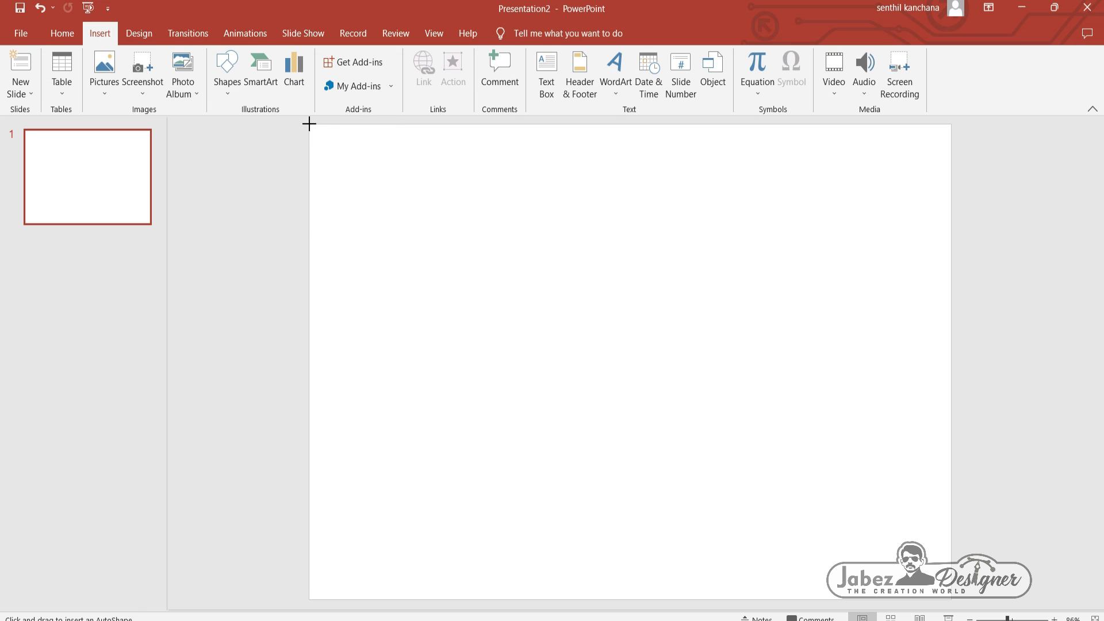
drag(309, 124, 951, 211)
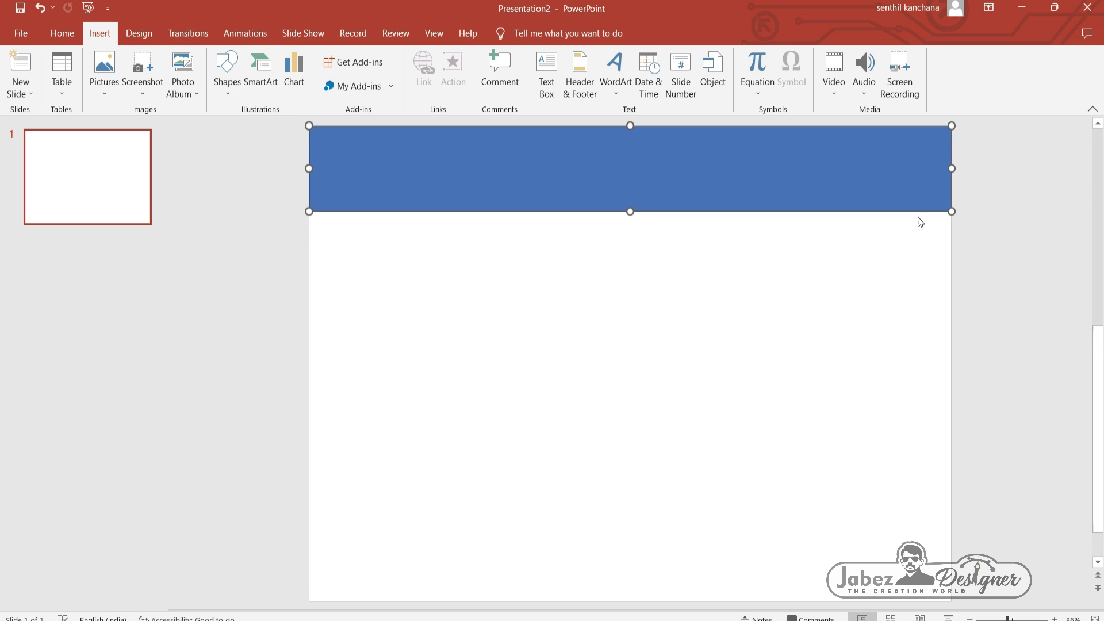
right_click(747, 493)
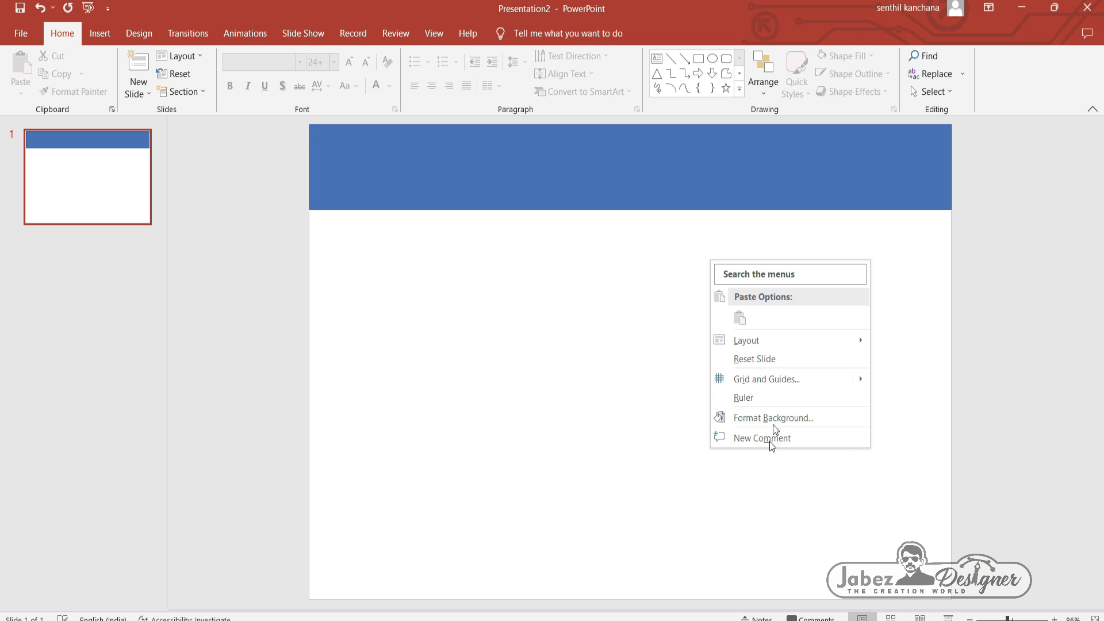
click(862, 379)
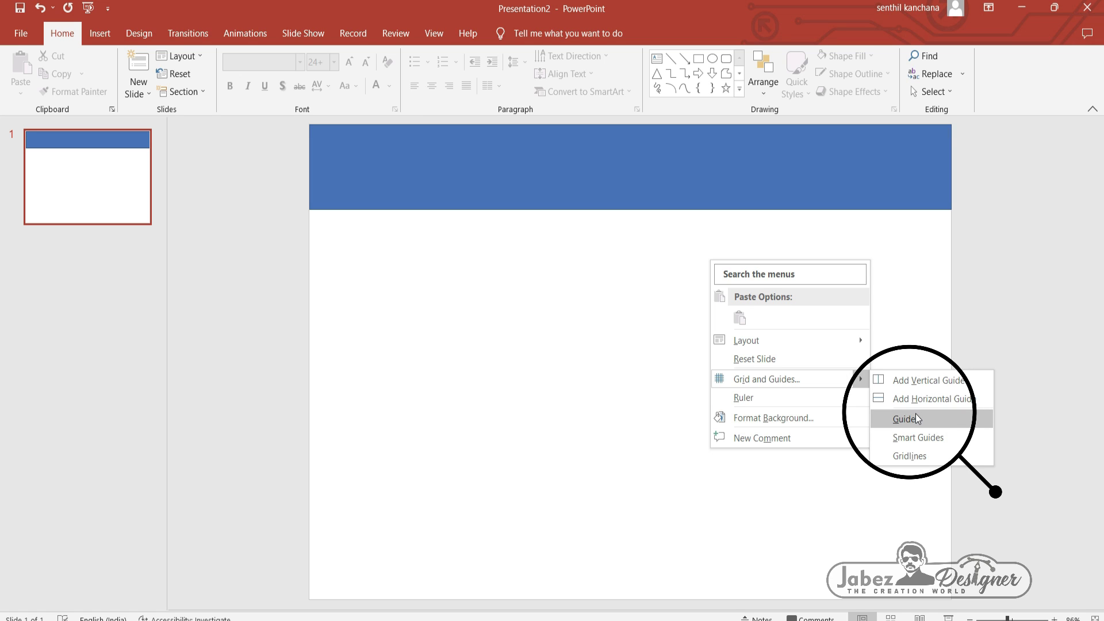
click(915, 418)
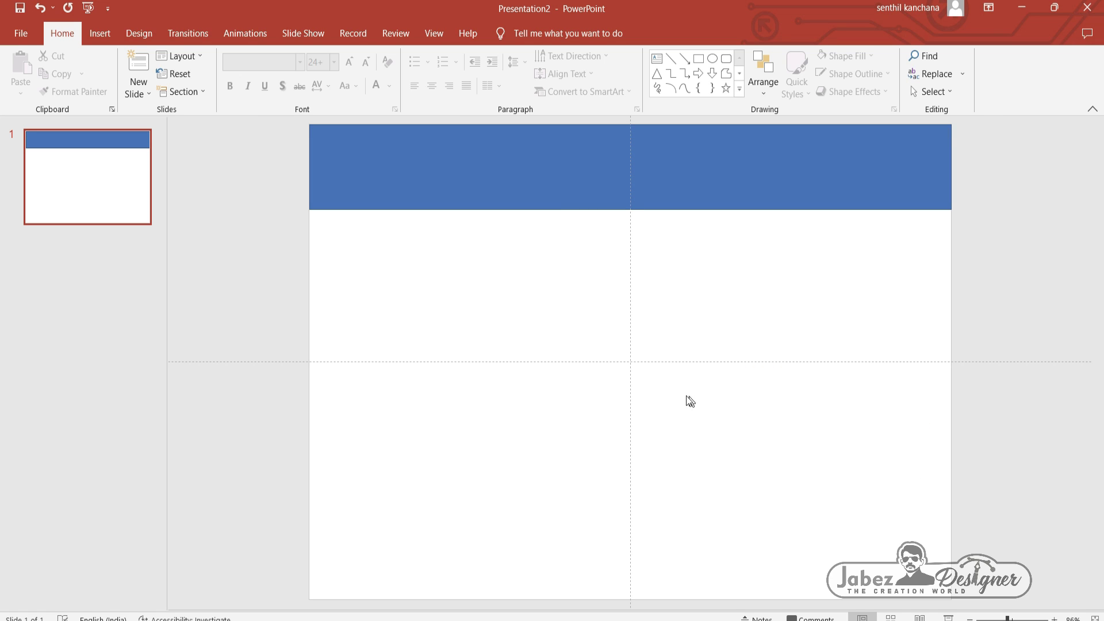
mouse_move(624, 362)
mouse_down()
mouse_move(624, 243)
mouse_move(623, 260)
mouse_up()
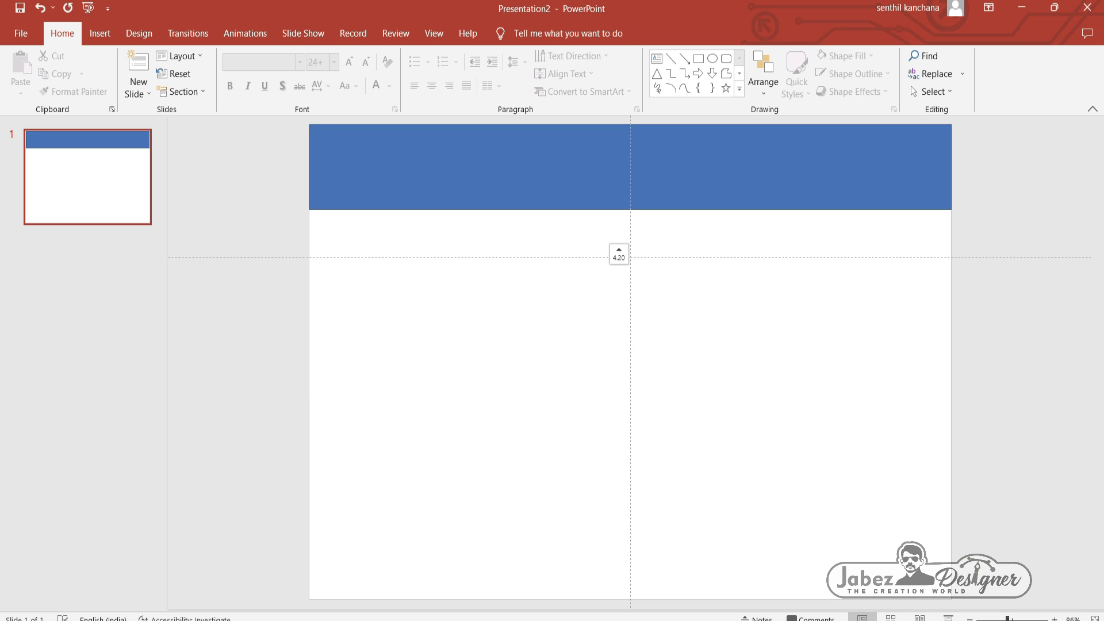
click(581, 184)
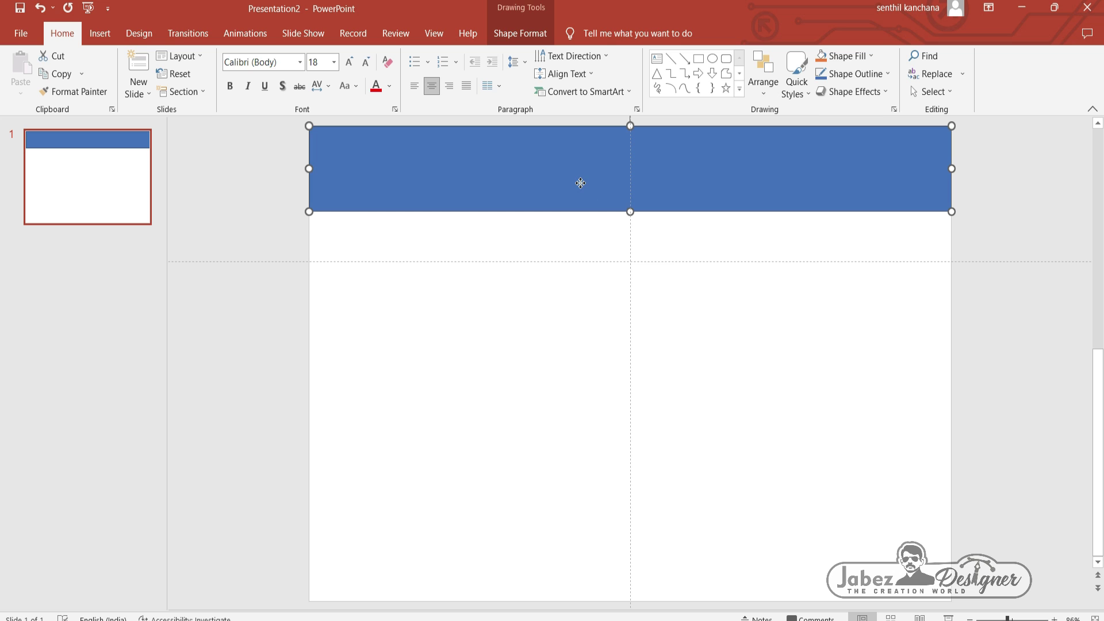
Step: Add a centre point to the rectangle's bottom edge and pull it down into a V at the guide
right_click(581, 183)
click(650, 315)
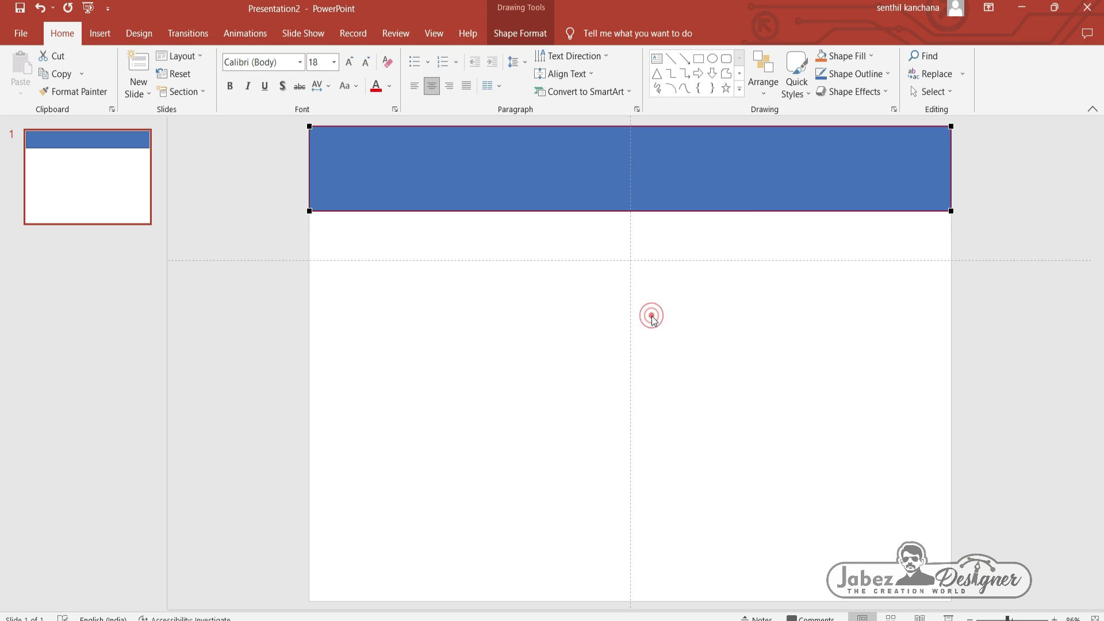
right_click(630, 210)
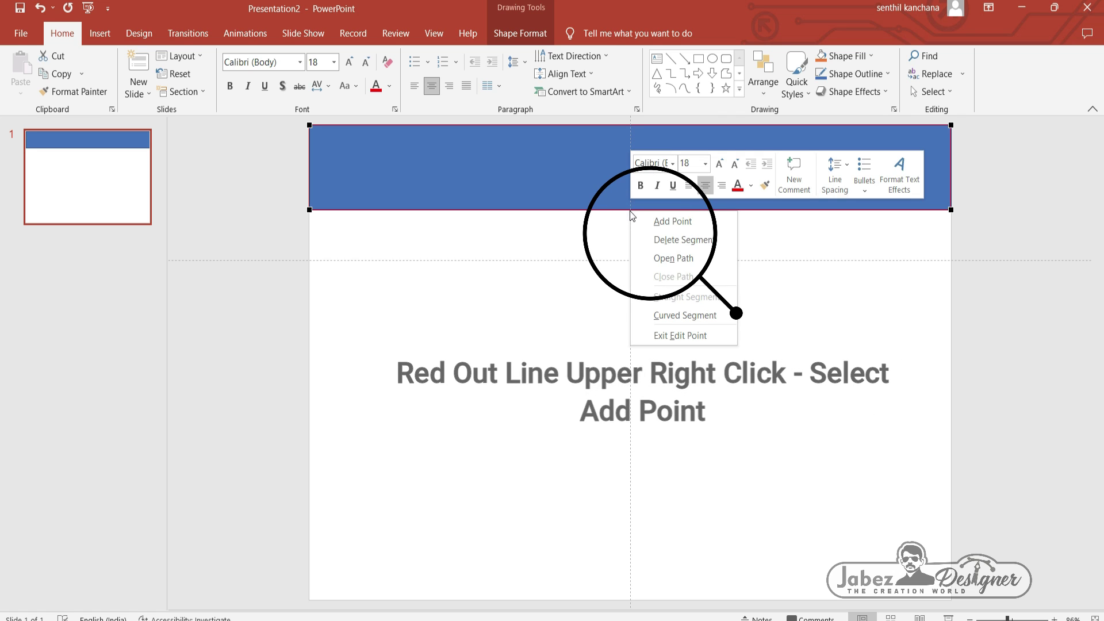
click(664, 223)
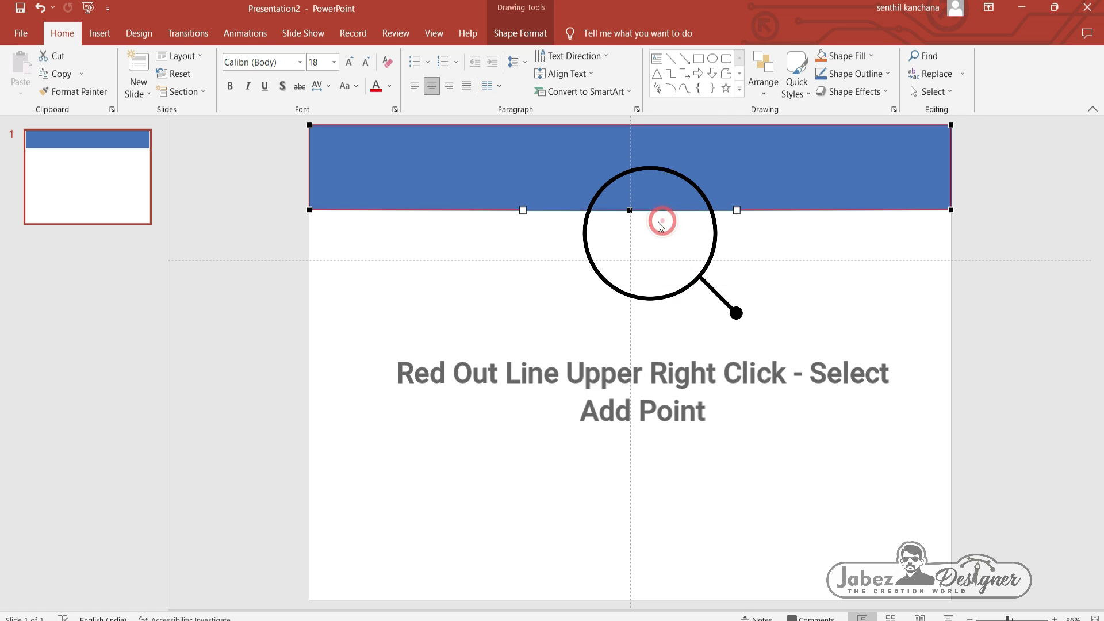
drag(630, 210, 632, 263)
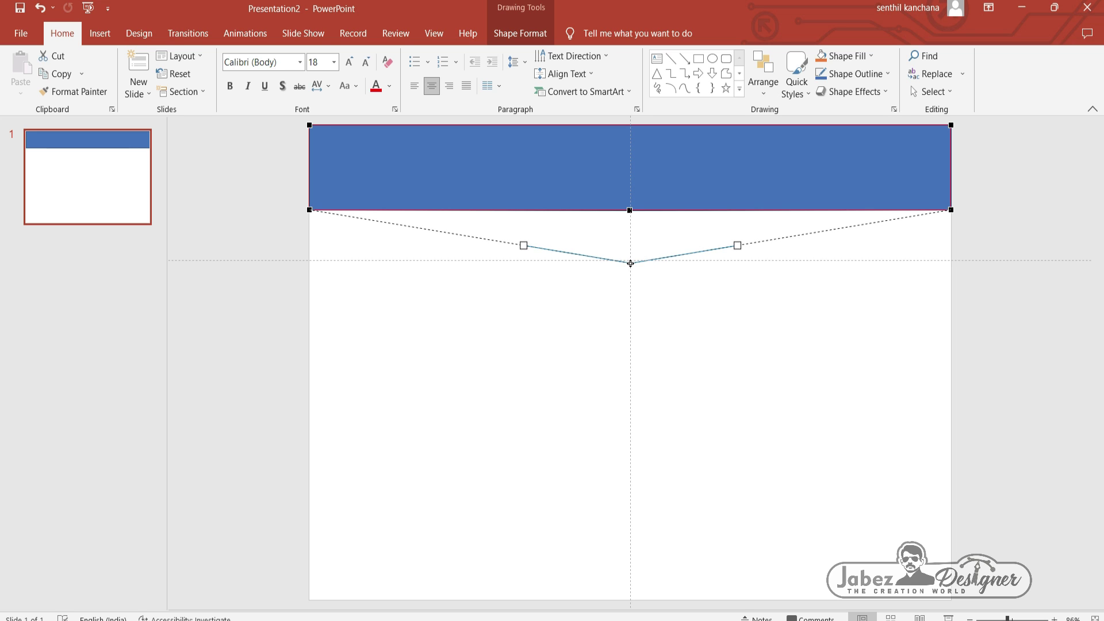
drag(630, 262, 630, 262)
click(574, 337)
Step: Copy the V-shaped banner and fill it dark navy blue
click(534, 175)
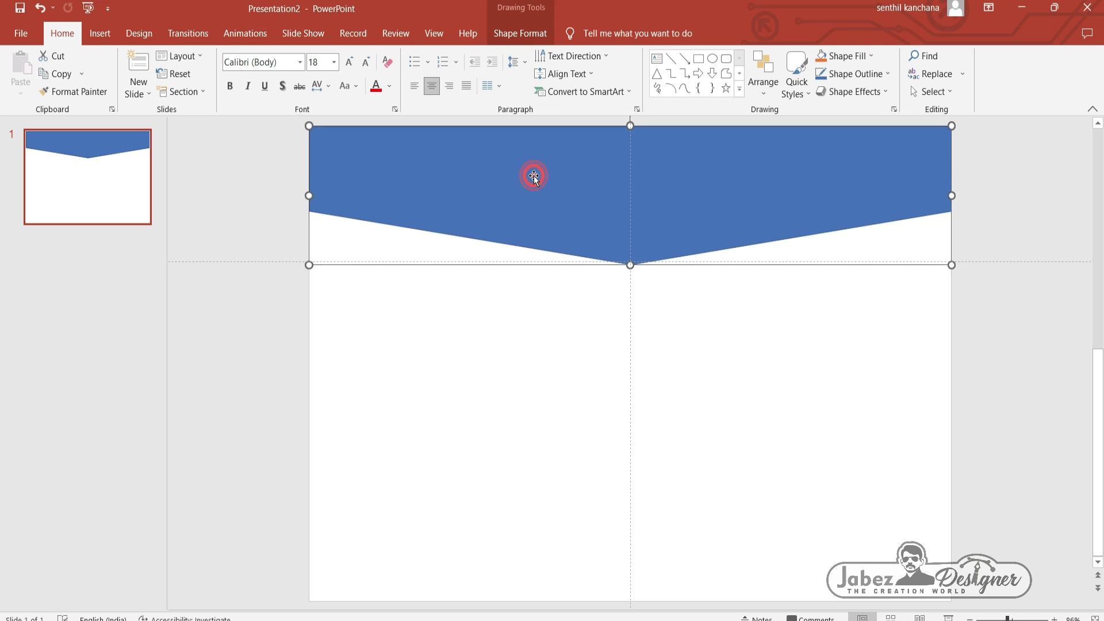
right_click(534, 176)
click(564, 231)
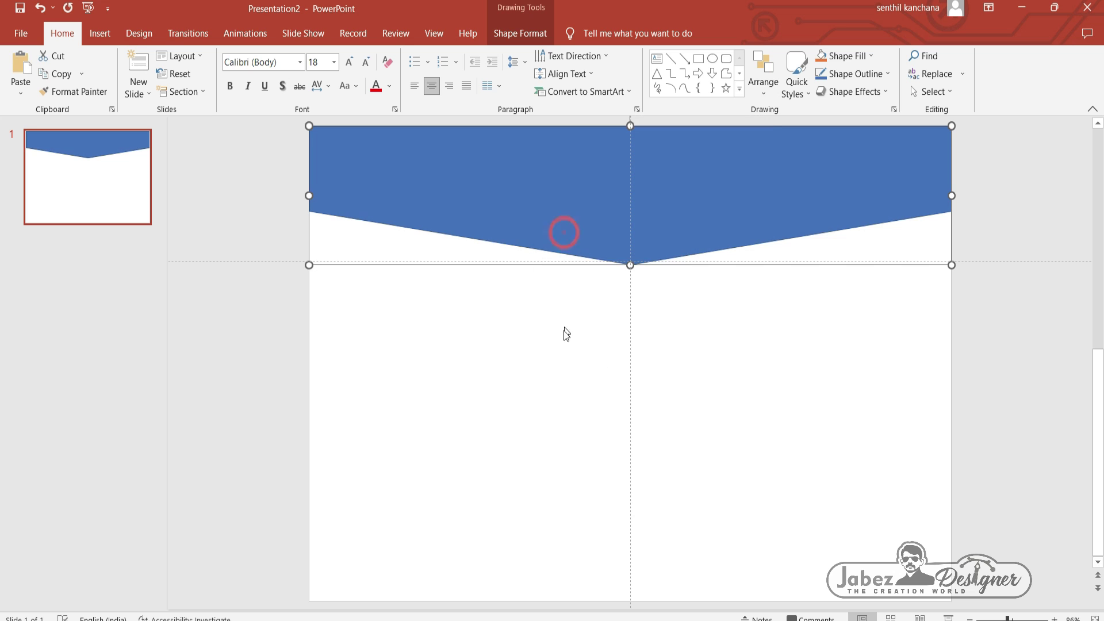
click(858, 56)
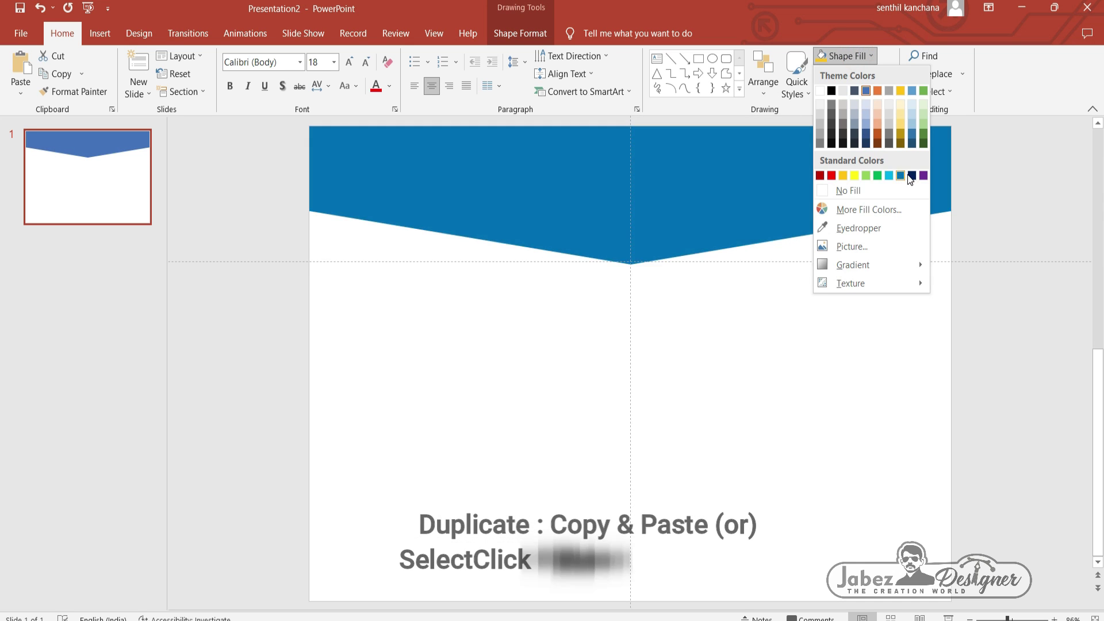
click(907, 175)
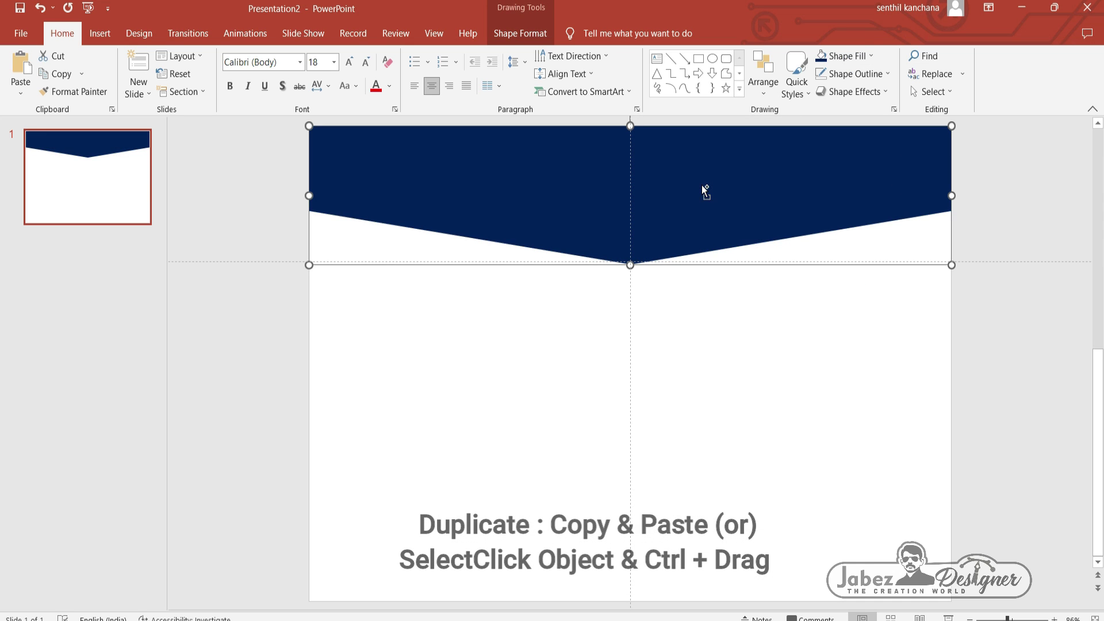
Step: Duplicate the navy banner, fill the copy light blue, and send it behind the original
drag(705, 191, 714, 242)
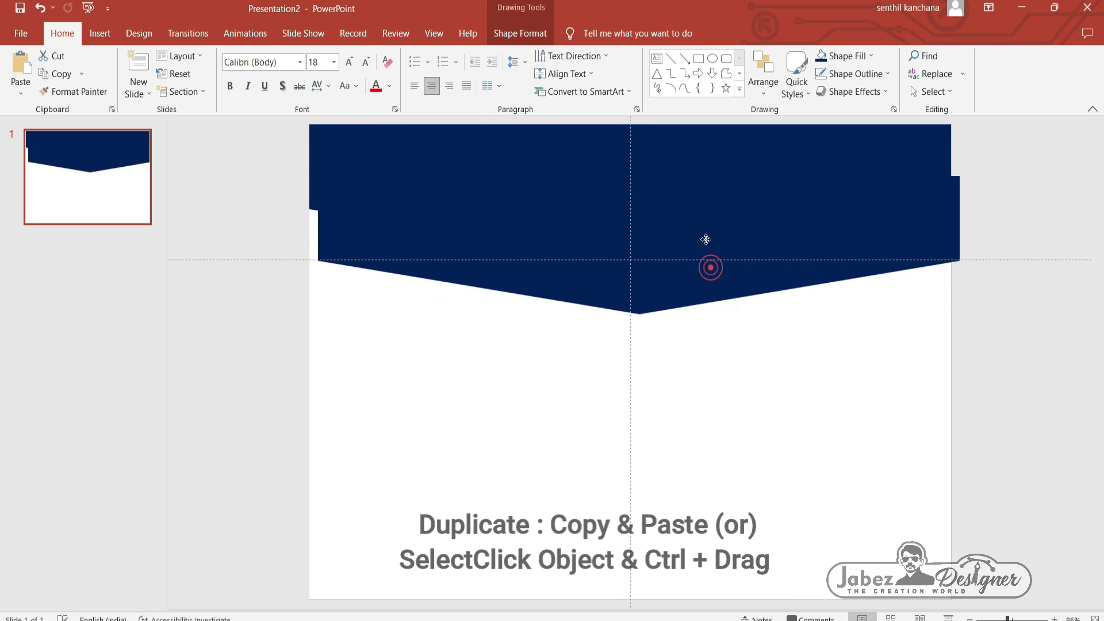
click(872, 57)
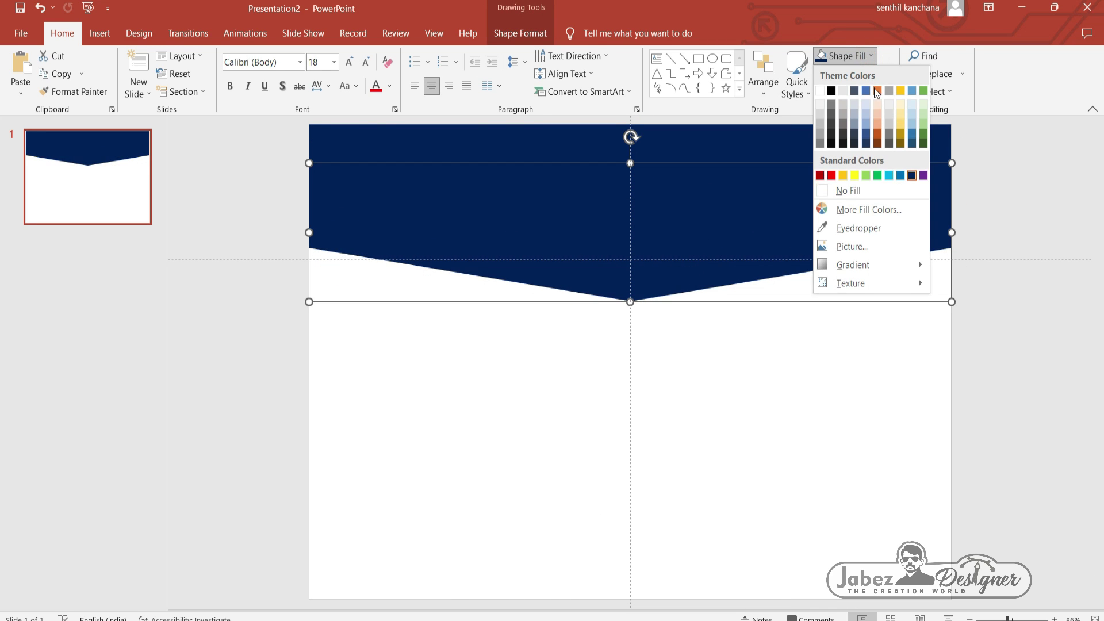
click(889, 175)
drag(688, 239, 685, 202)
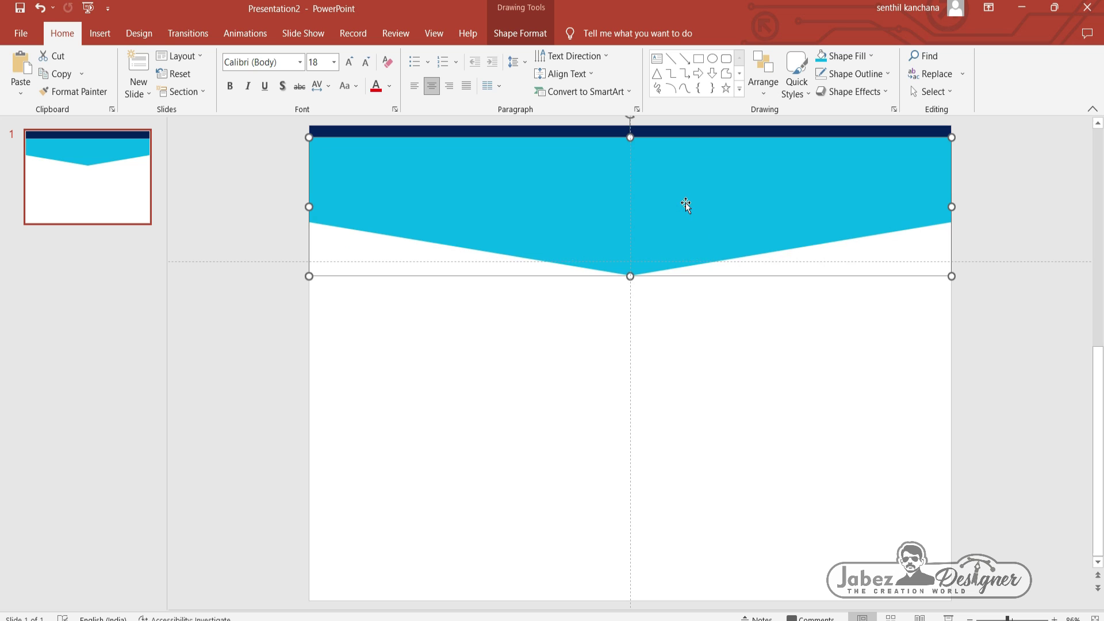
right_click(686, 203)
click(757, 396)
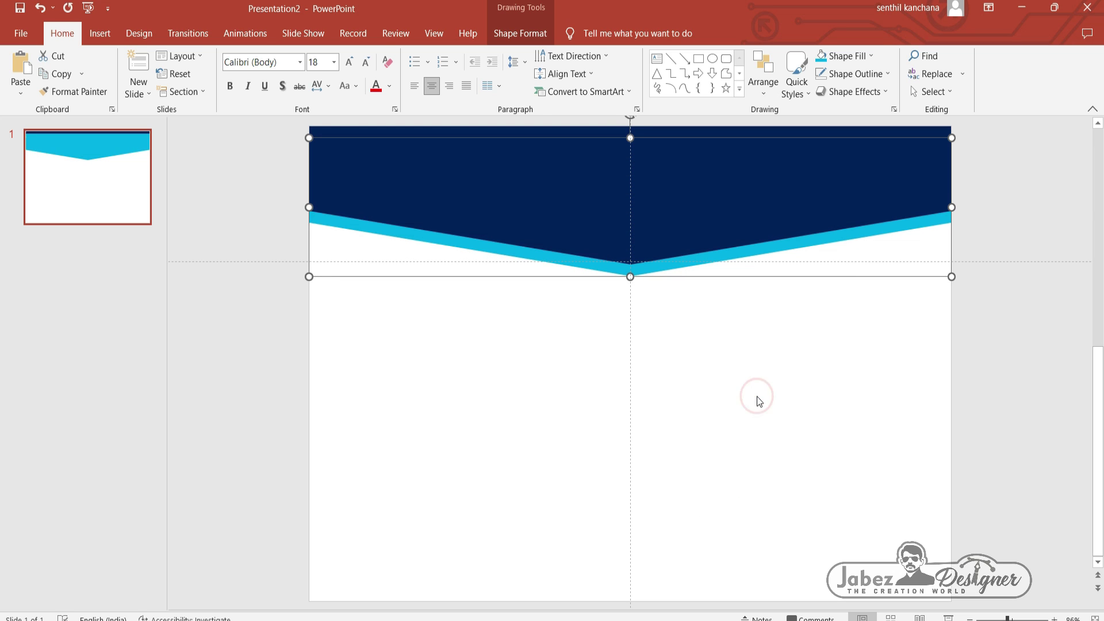
drag(451, 247, 455, 252)
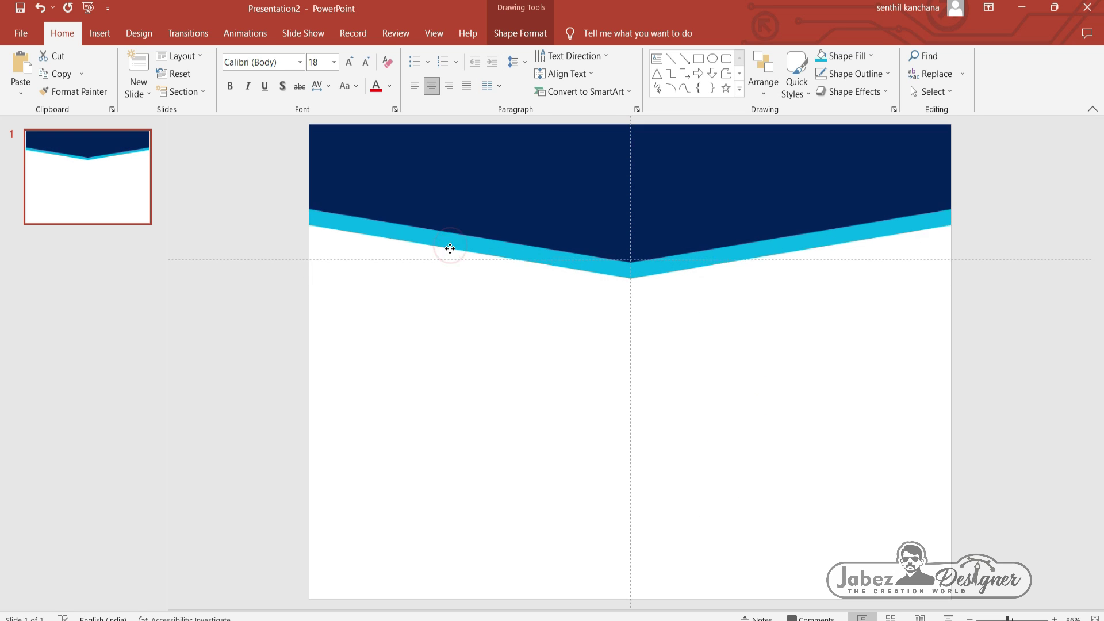
Step: Raise the light-blue copy's bottom tip so only a thin cyan band shows
right_click(600, 267)
click(654, 382)
drag(631, 280, 631, 265)
Step: Duplicate the chevron, fill the copy gold, and send it behind the navy shape
click(594, 330)
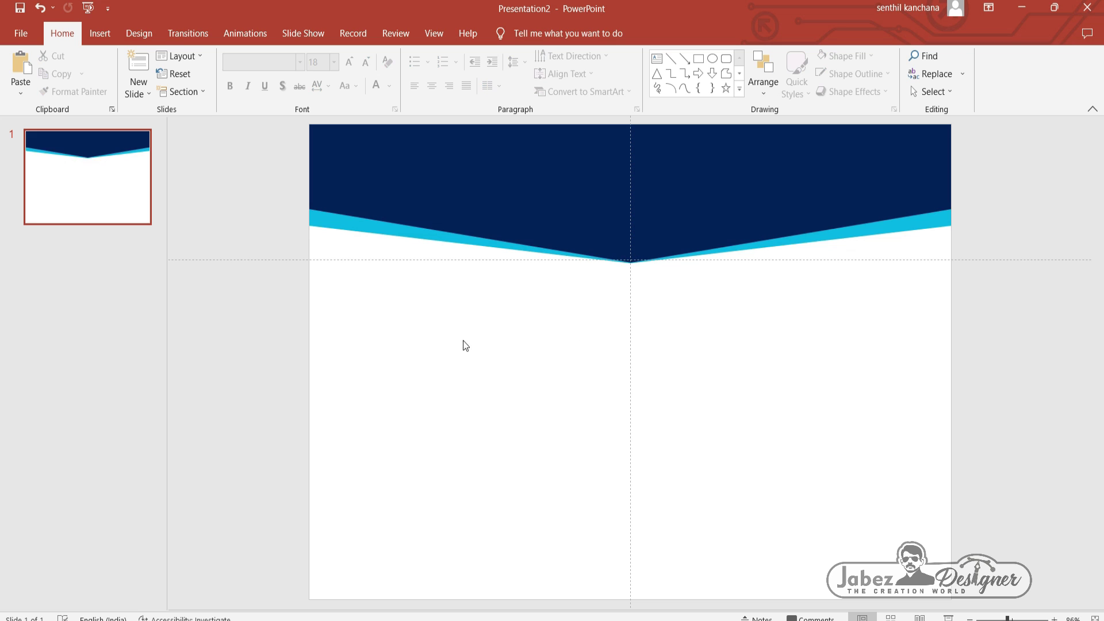
key(ctrl+a)
drag(496, 209, 498, 323)
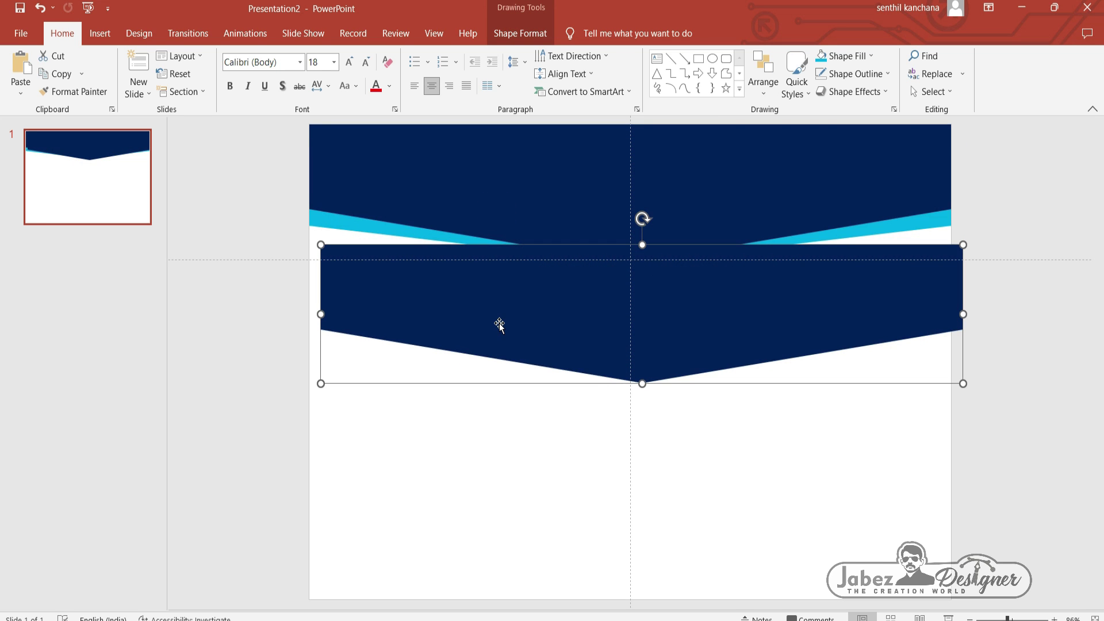
click(870, 55)
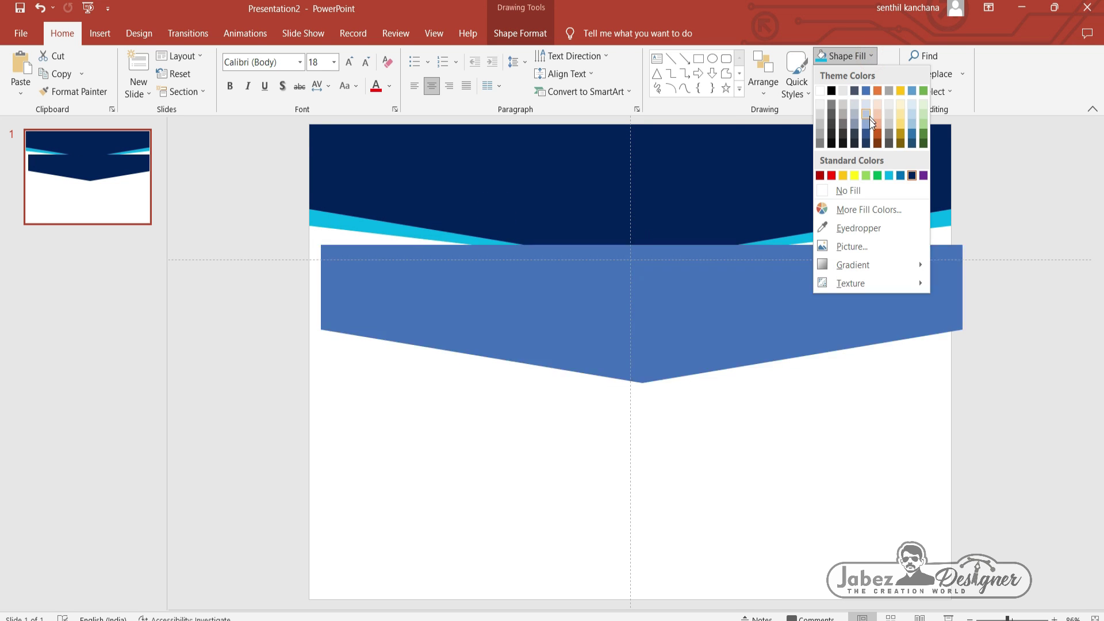
click(843, 176)
drag(666, 340, 655, 251)
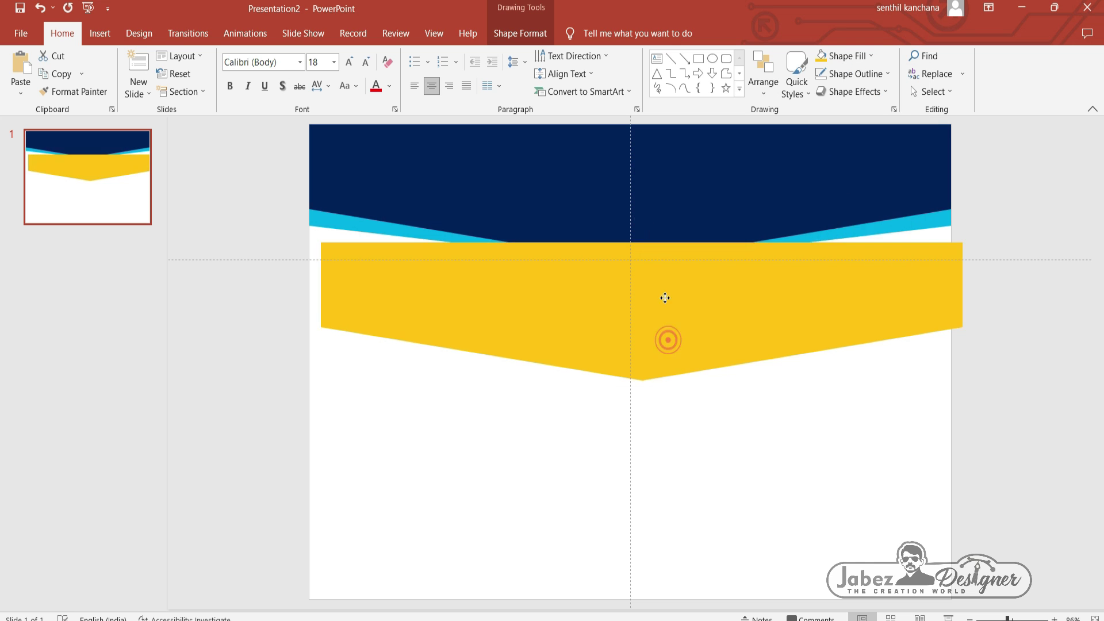
right_click(654, 251)
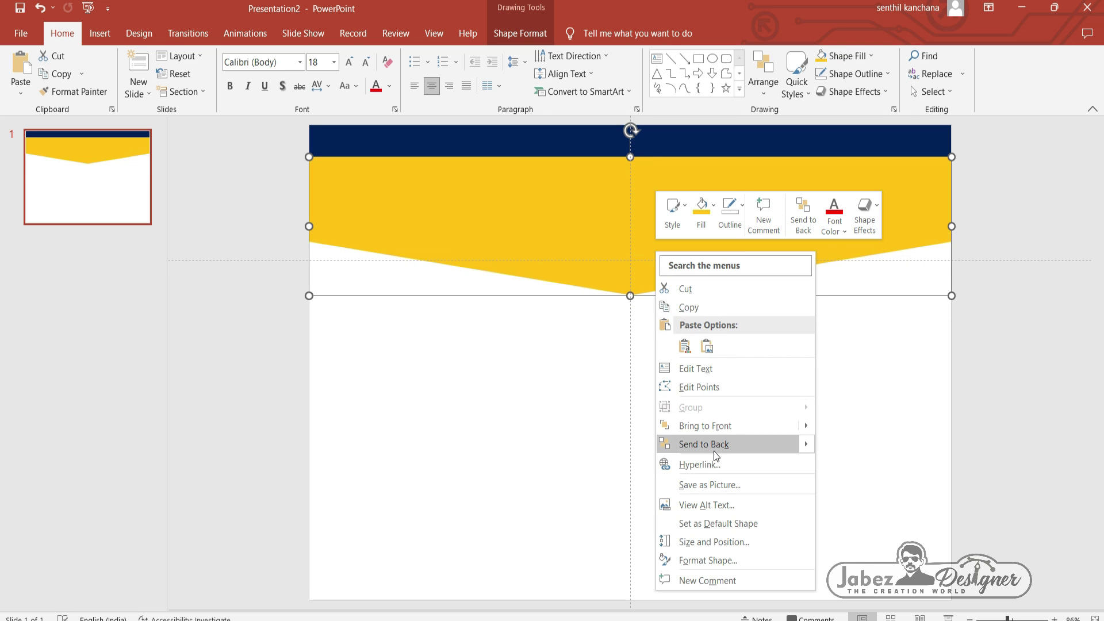
click(715, 444)
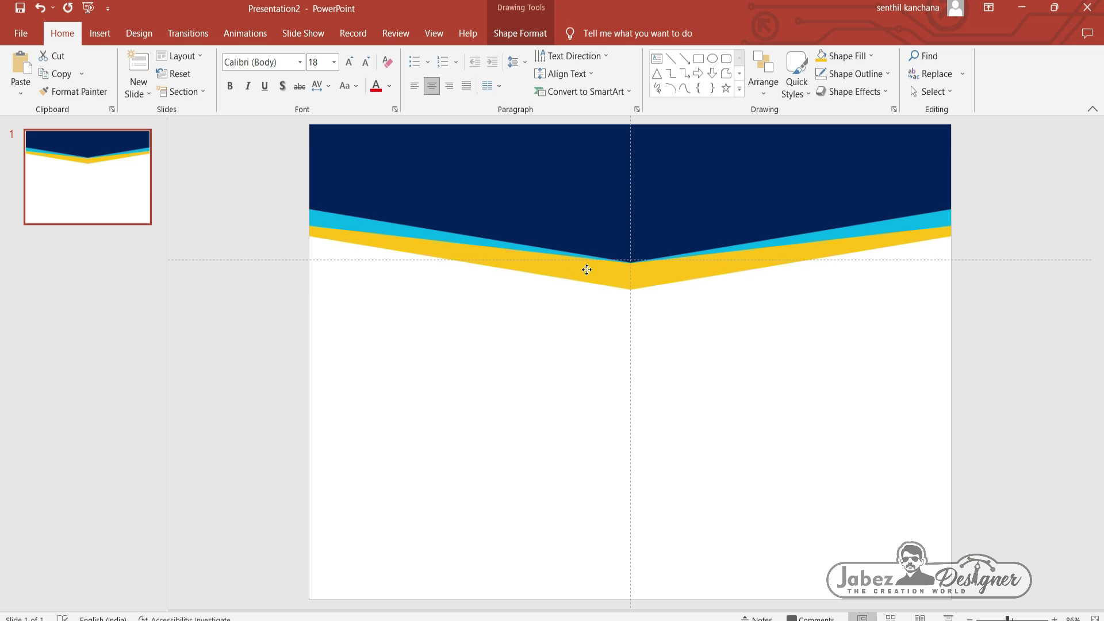
drag(588, 276, 585, 268)
Step: Raise the gold copy's bottom point so a thin gold band shows beneath the cyan stripe
right_click(622, 282)
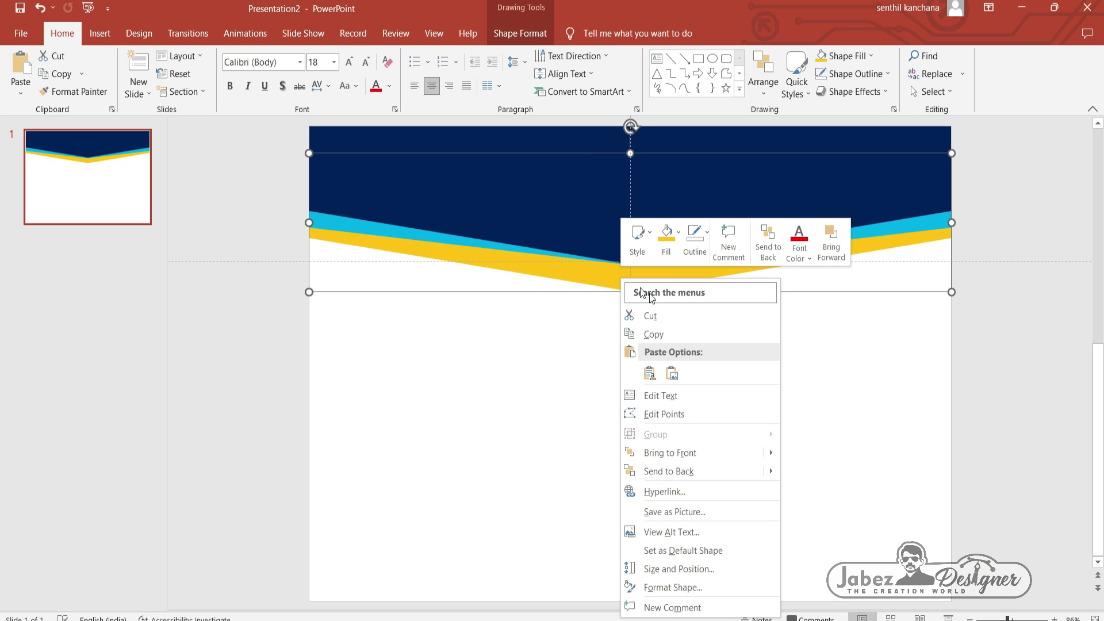
click(681, 395)
drag(629, 288, 630, 261)
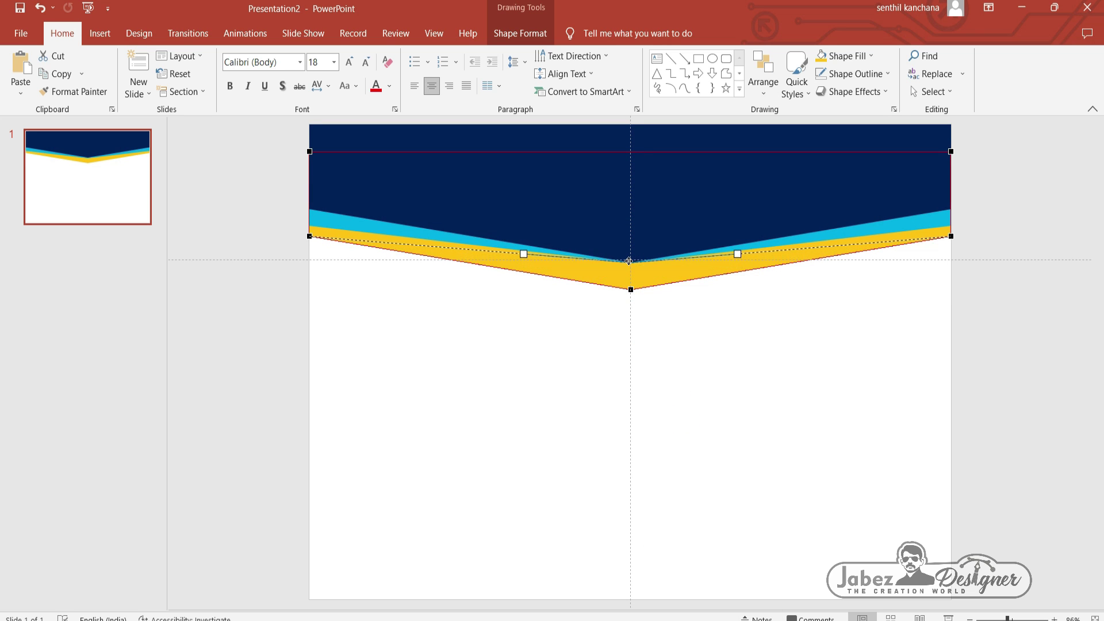
key(ctrl+Down)
key(ctrl+Down)
key(ctrl+Down)
key(ctrl+Down)
key(ctrl+Down)
key(ctrl+Down)
key(ctrl+Down)
drag(631, 269, 629, 264)
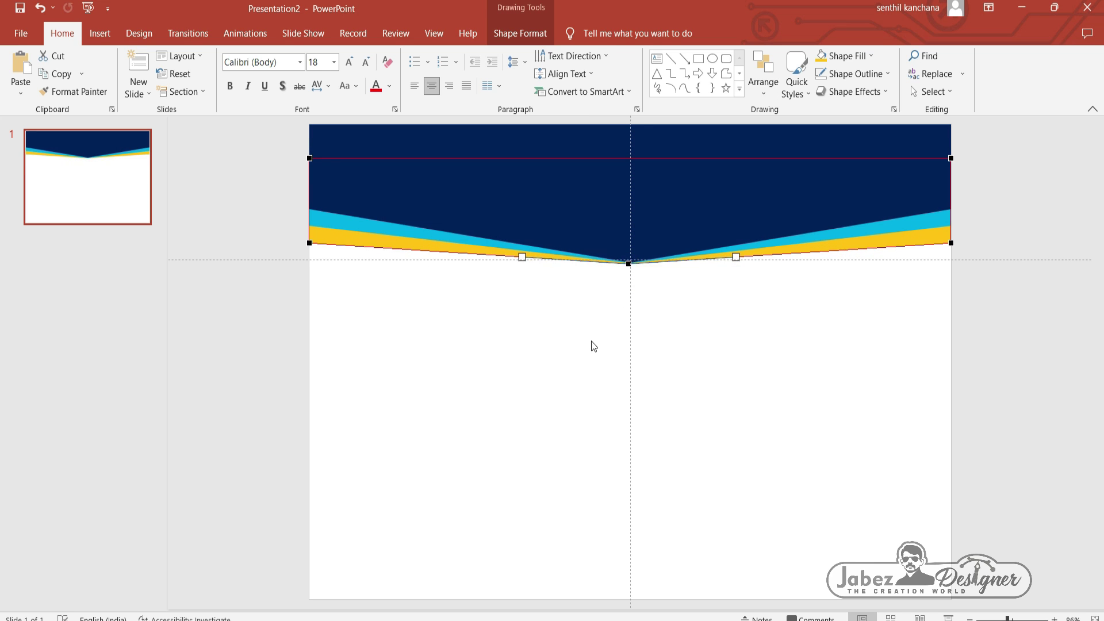
click(577, 181)
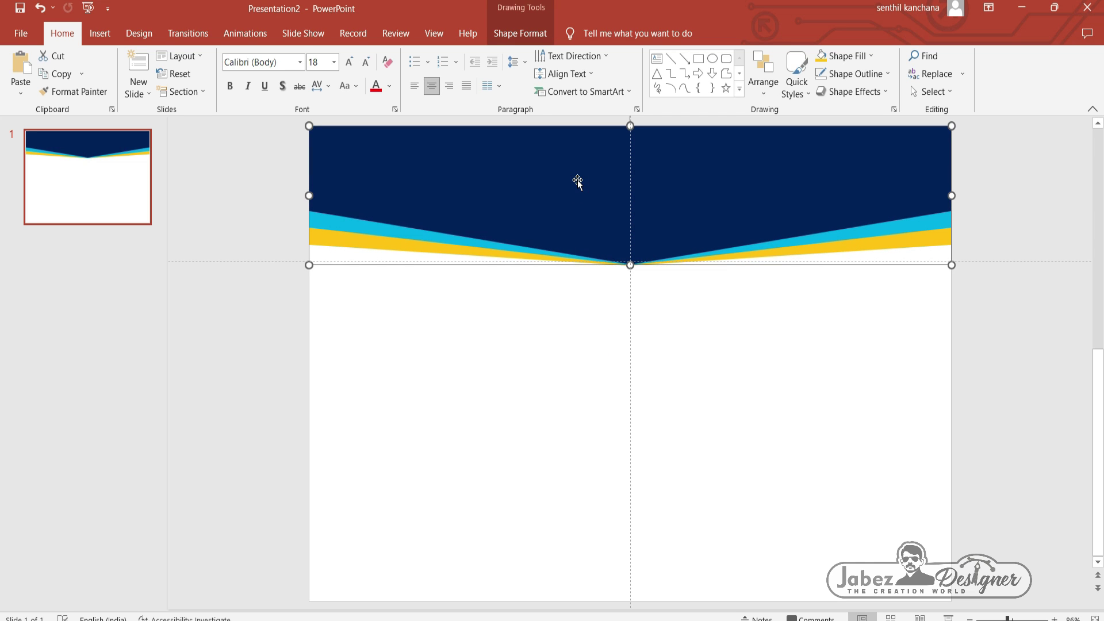
click(584, 353)
click(138, 34)
Step: Switch the navy header to a gradient fill with a black first stop
click(470, 195)
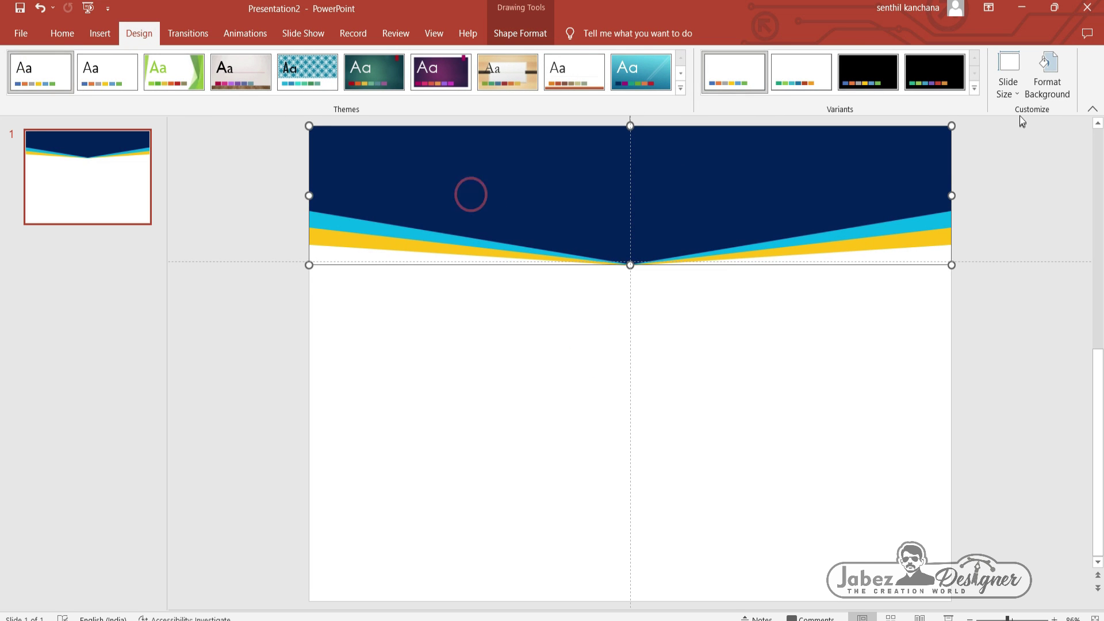
click(1051, 69)
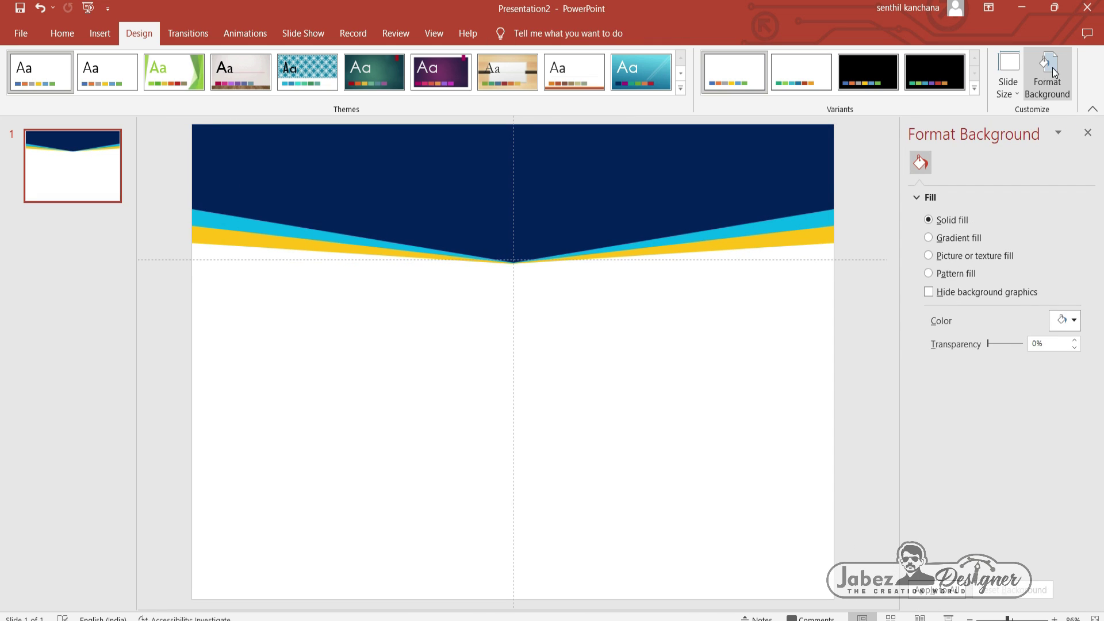
click(683, 164)
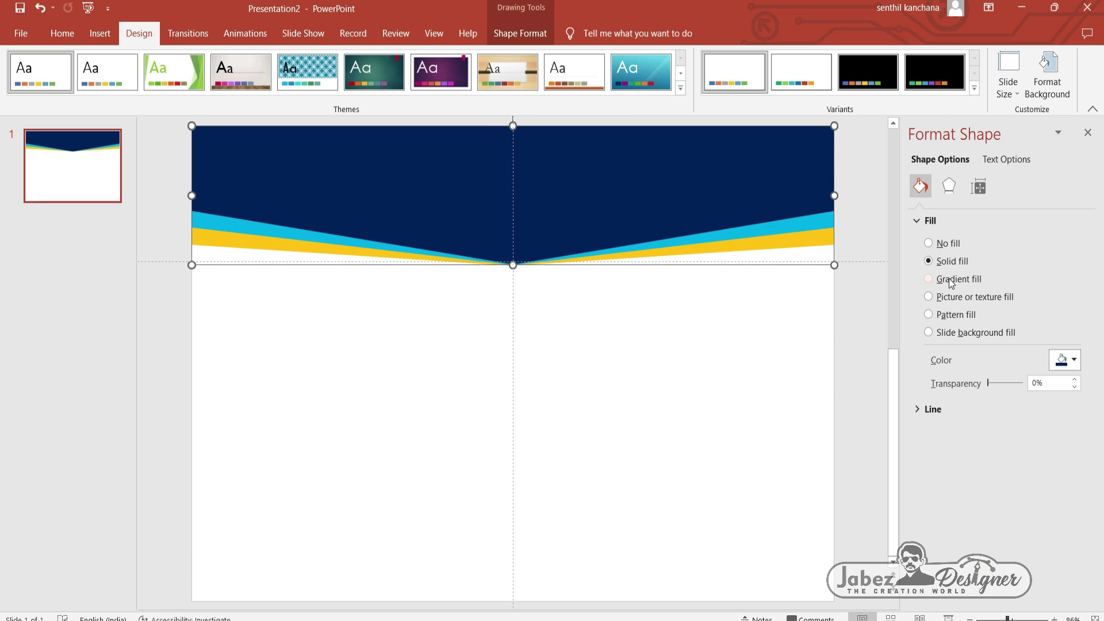
click(951, 281)
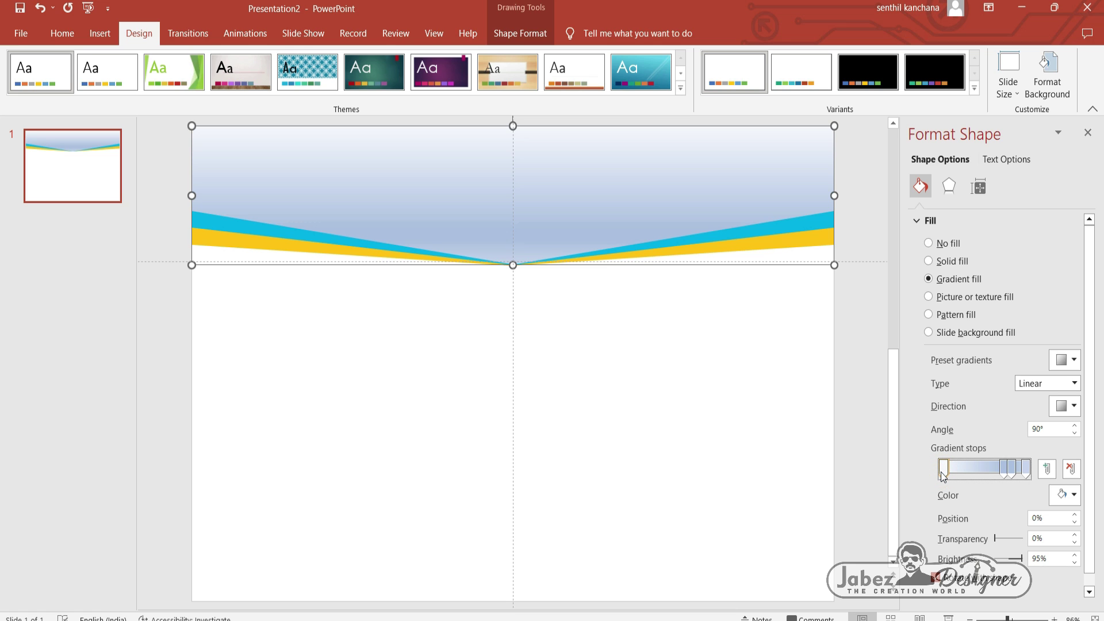
click(1074, 494)
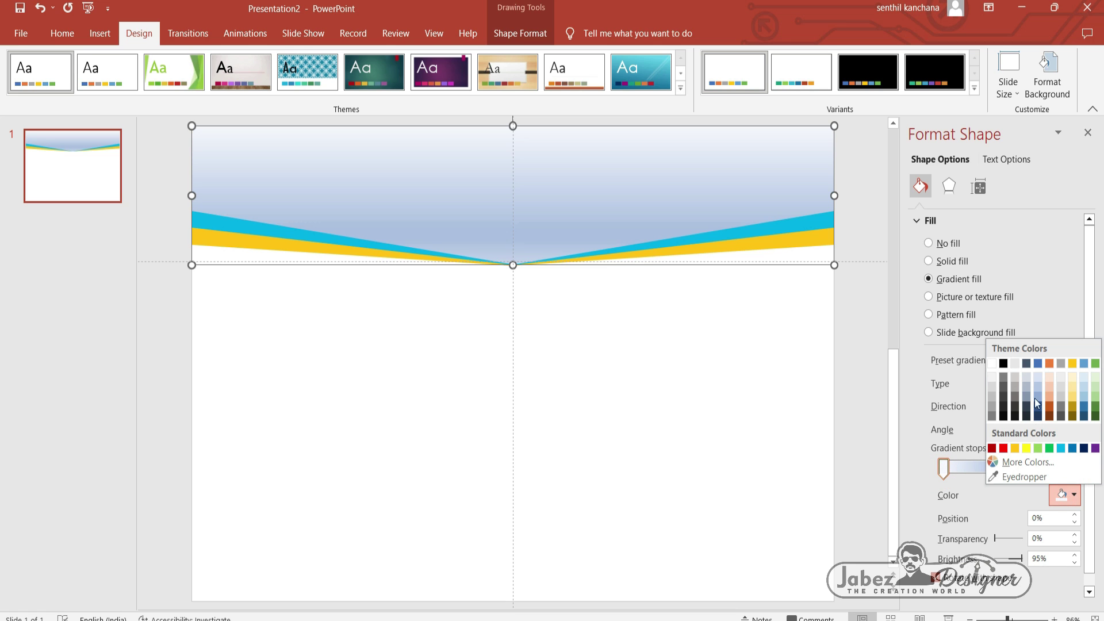
click(1003, 363)
Step: Colour the 67% gradient stop dark blue and the 100% stop blue
drag(1005, 467, 1013, 470)
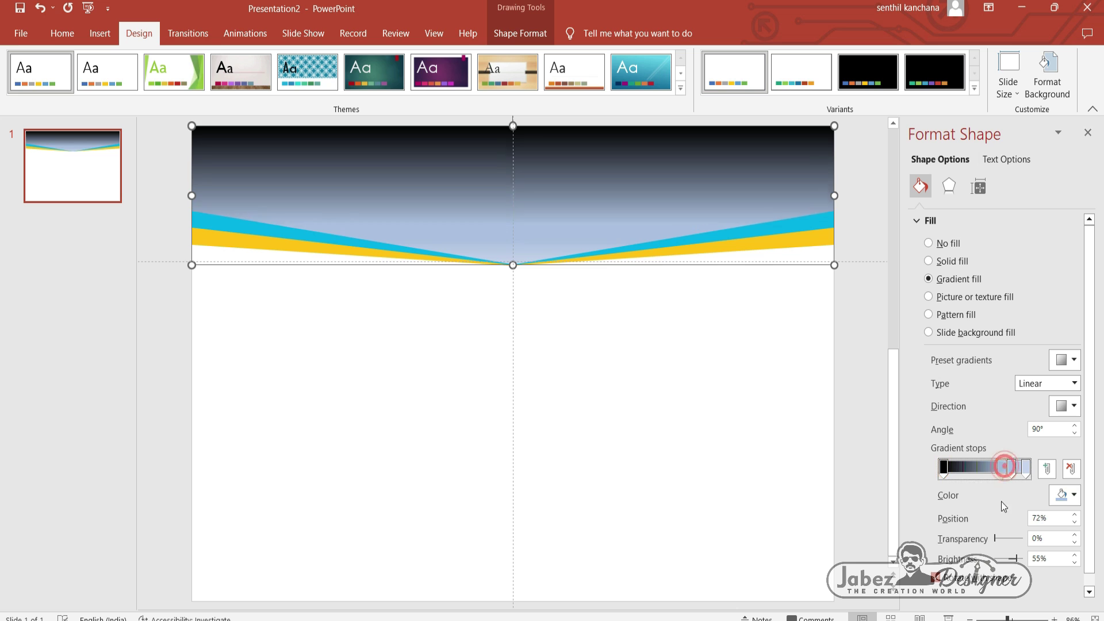
click(1013, 468)
click(1074, 494)
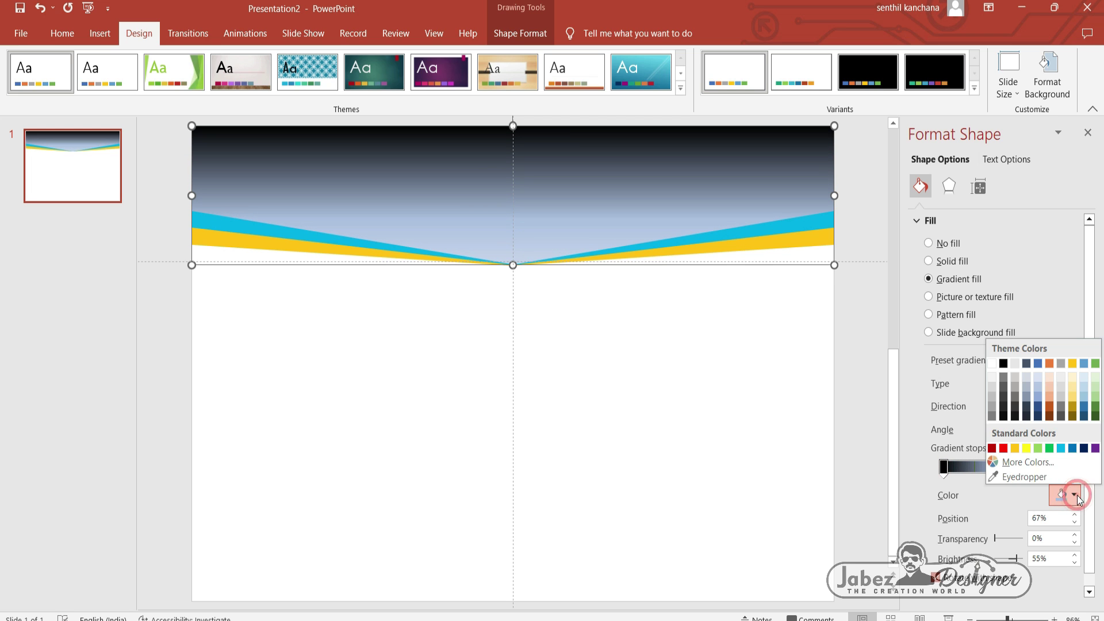
click(1083, 448)
click(1034, 466)
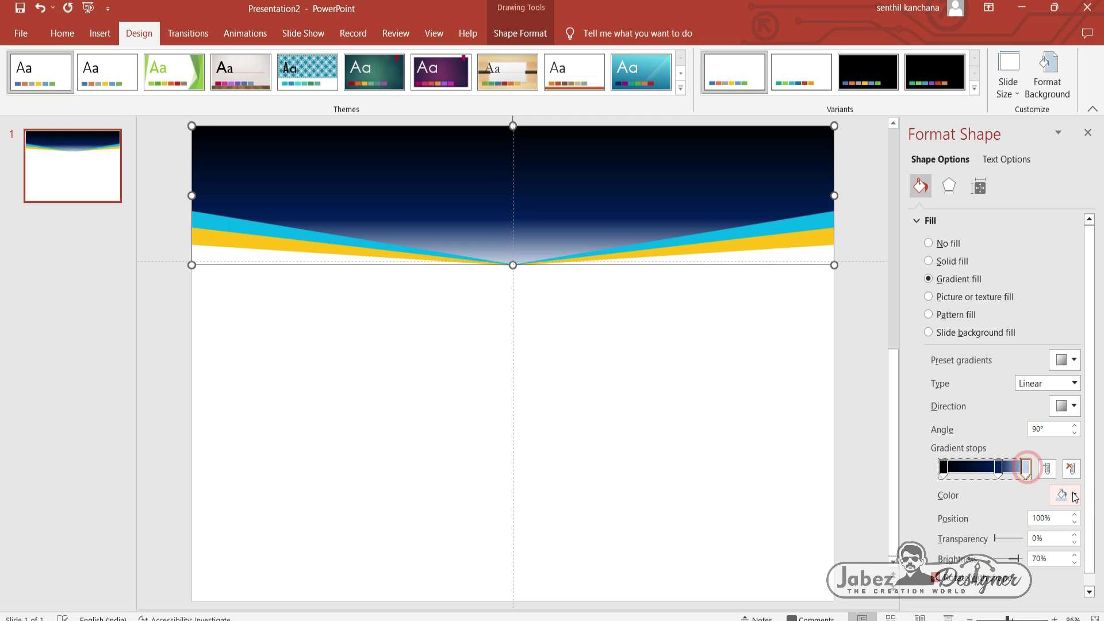
click(1074, 495)
click(1072, 448)
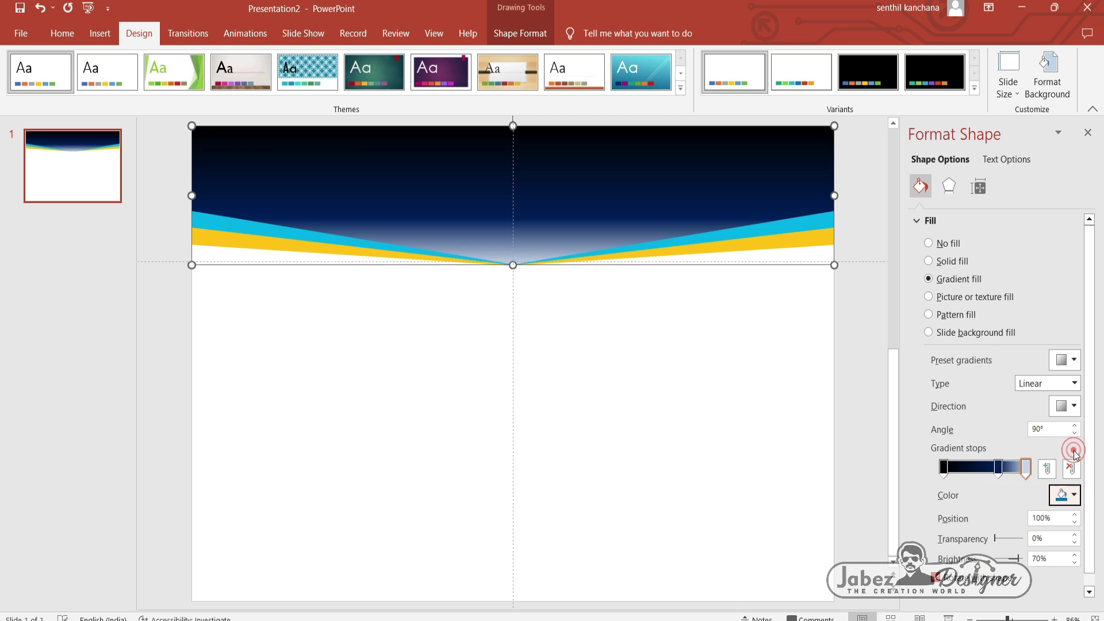
click(805, 342)
click(784, 227)
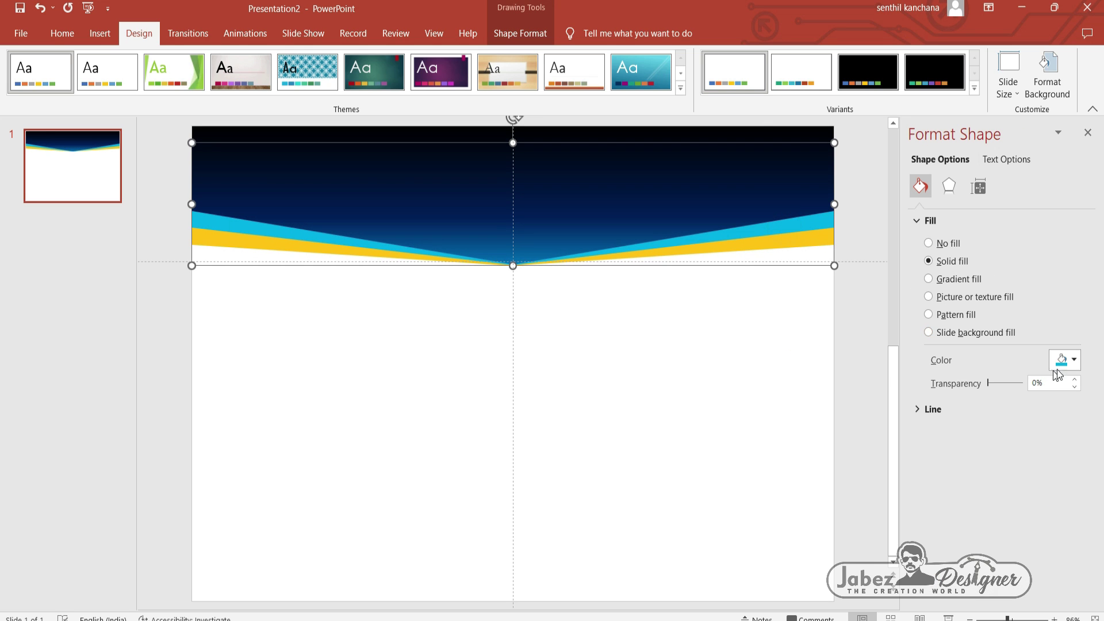
Step: Recolour the cyan band dark blue and switch the gold band to a gradient fill
click(1074, 360)
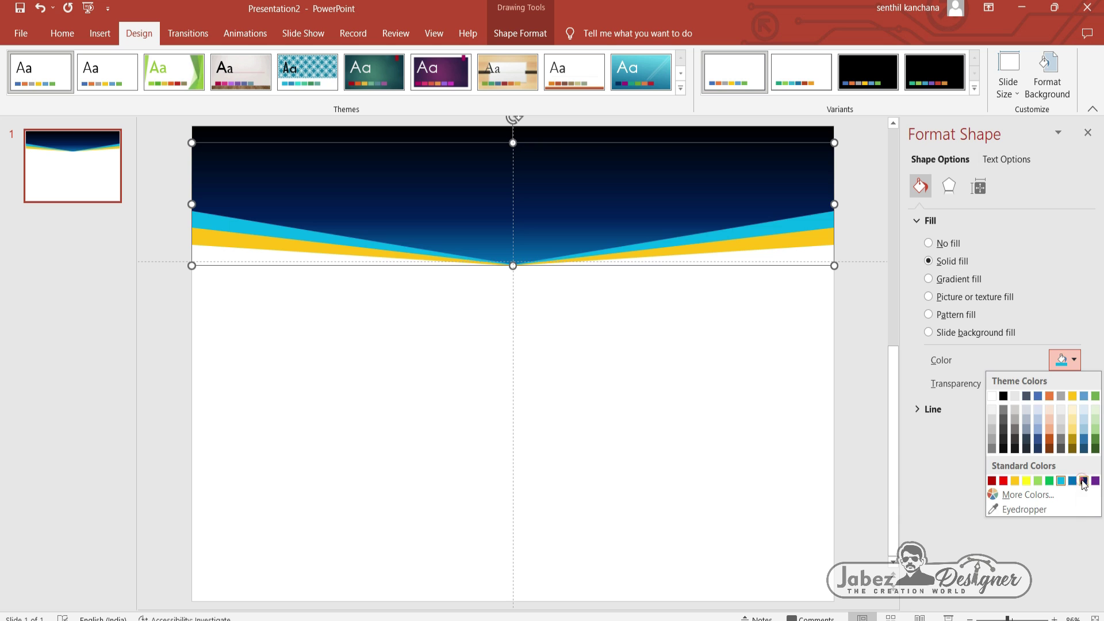
click(1083, 481)
click(784, 240)
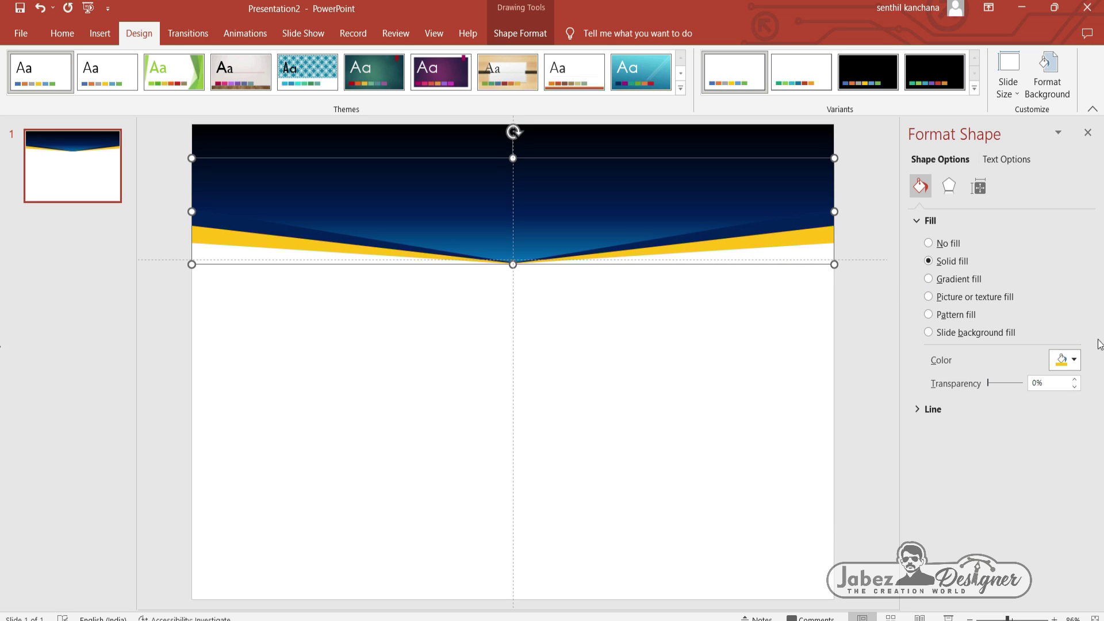
click(950, 279)
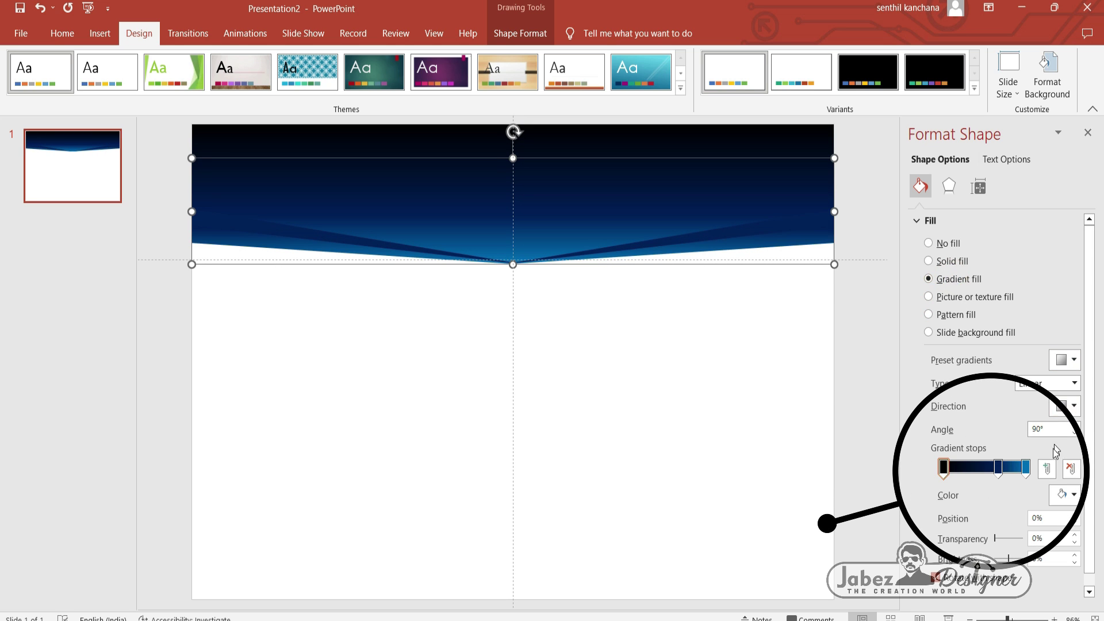
Step: Set the gold band's gradient stops to yellow, yellow, and gold
click(943, 469)
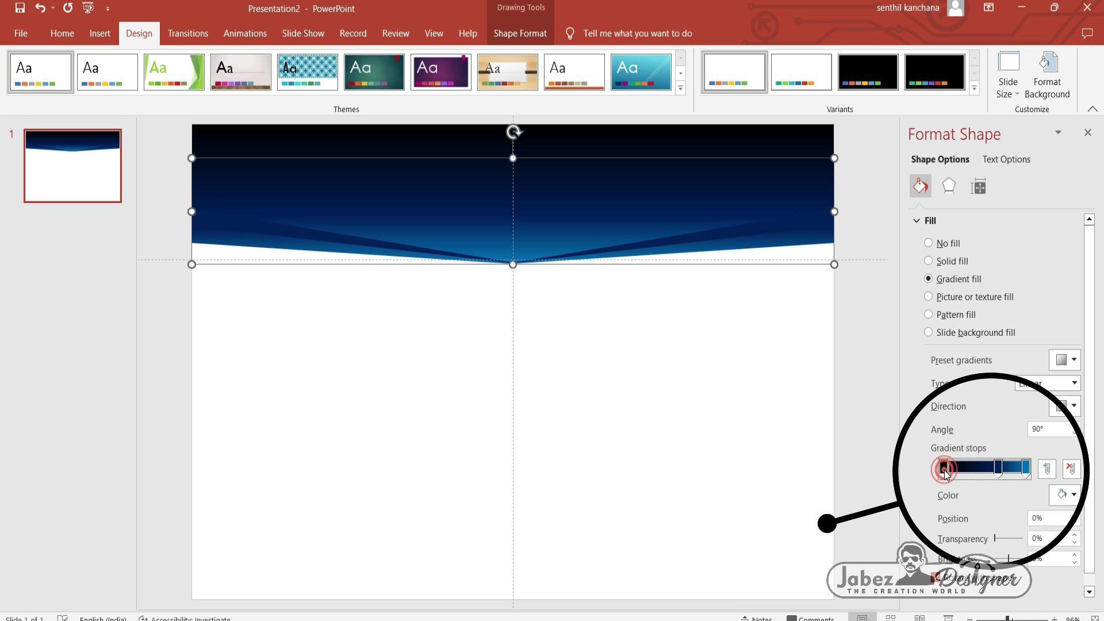
click(1073, 495)
click(1016, 450)
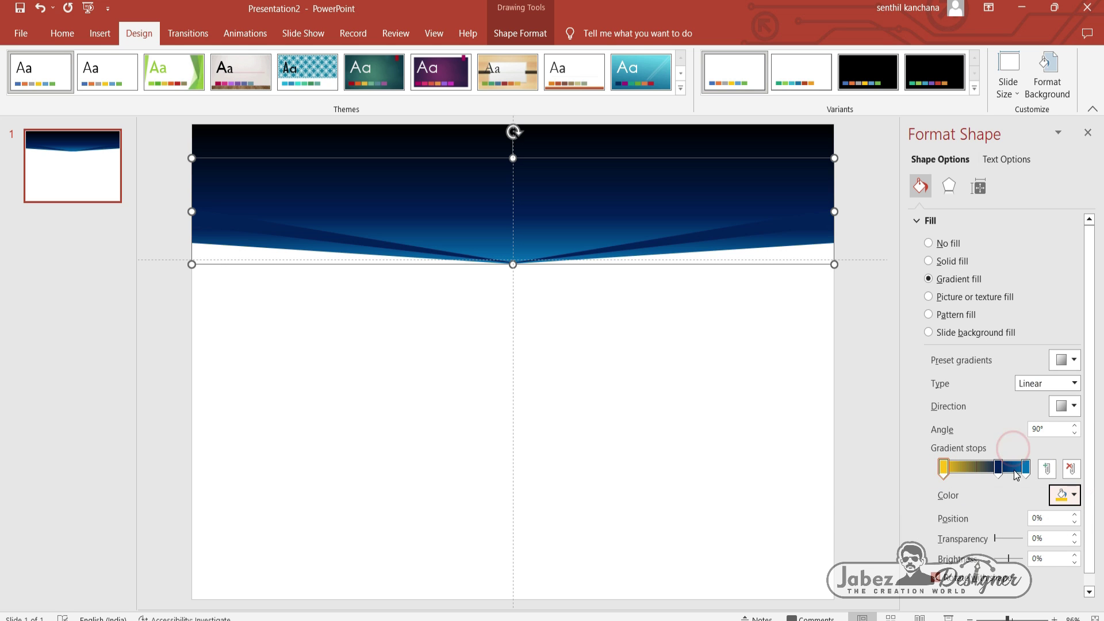
click(997, 468)
click(1073, 495)
click(1016, 451)
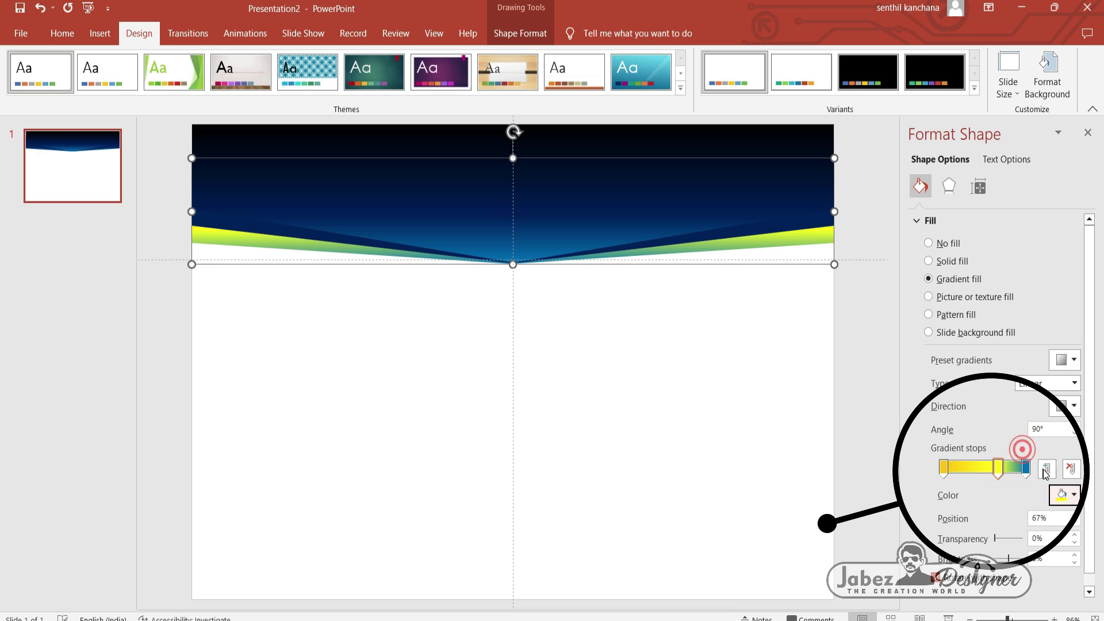
click(1026, 468)
click(1073, 495)
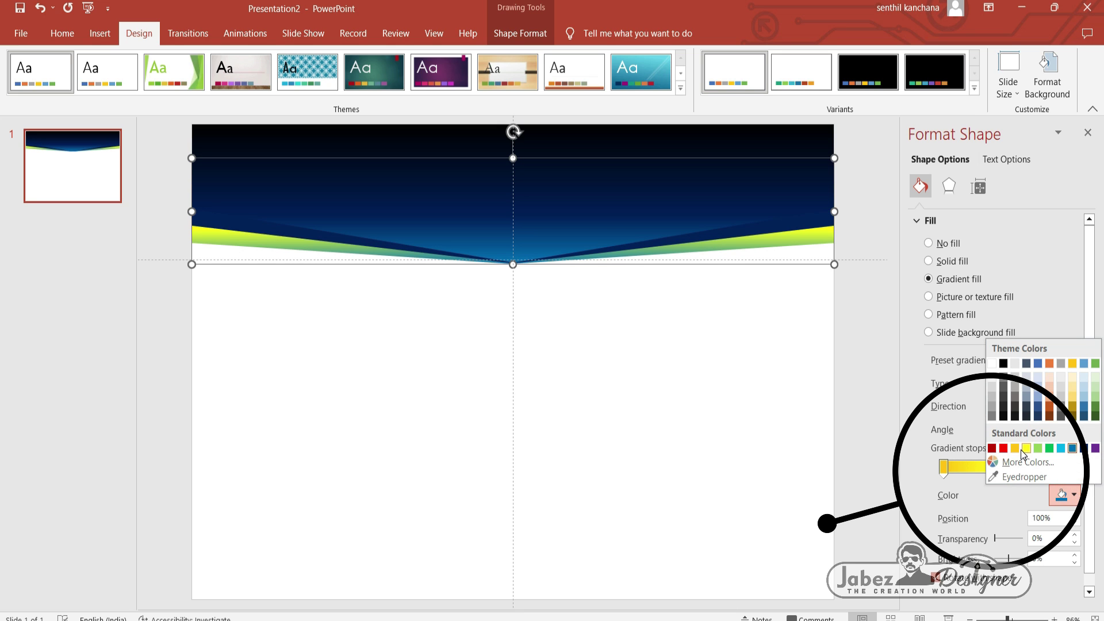
click(1050, 363)
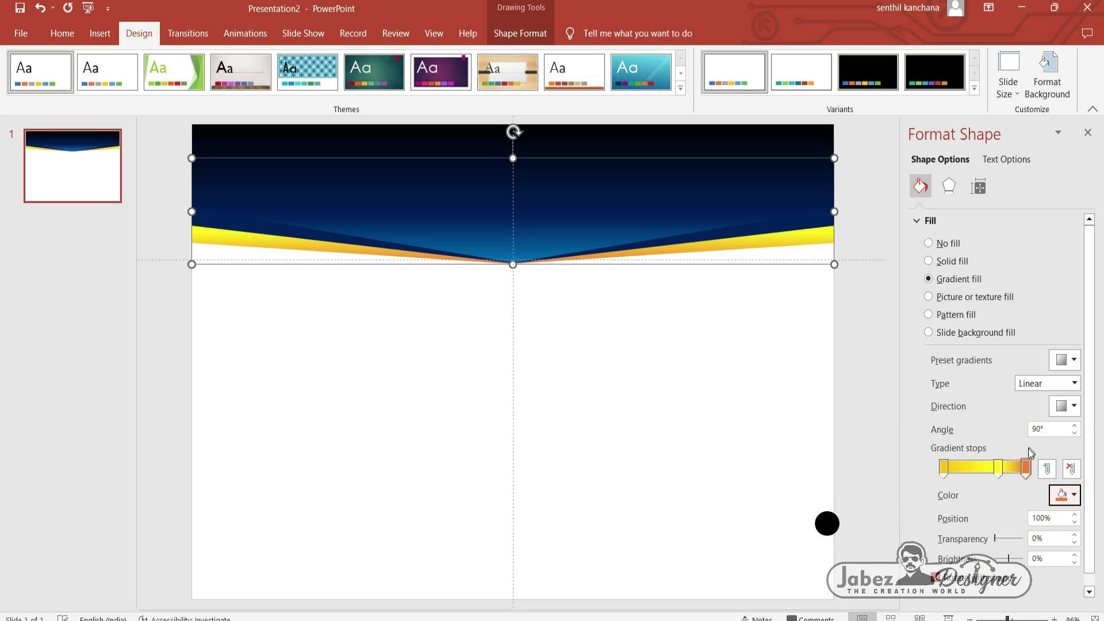
click(1072, 494)
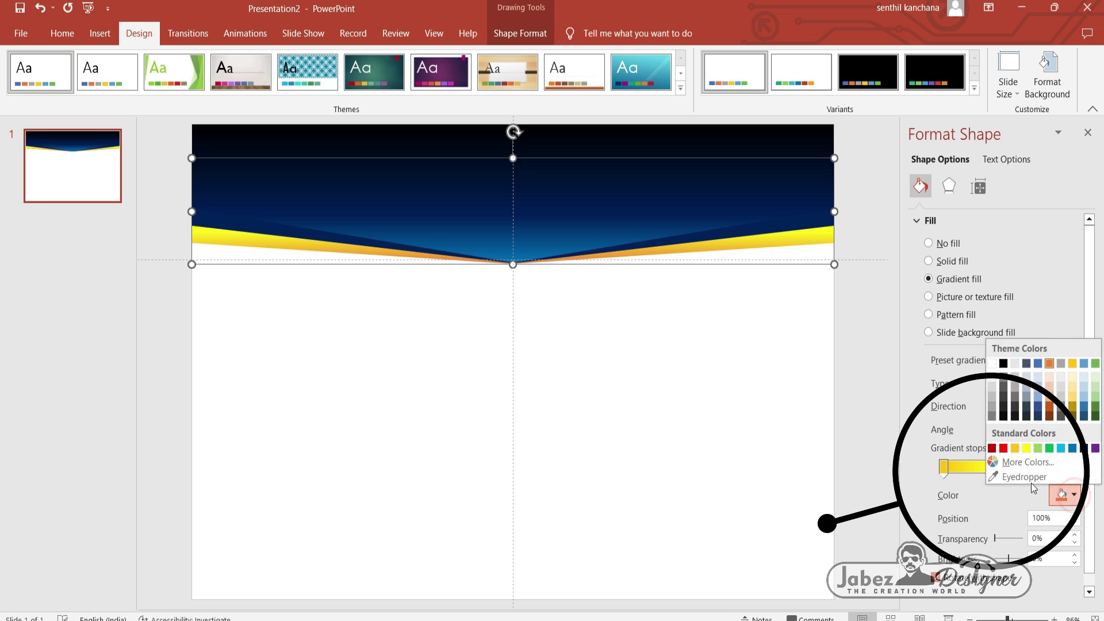
click(1013, 457)
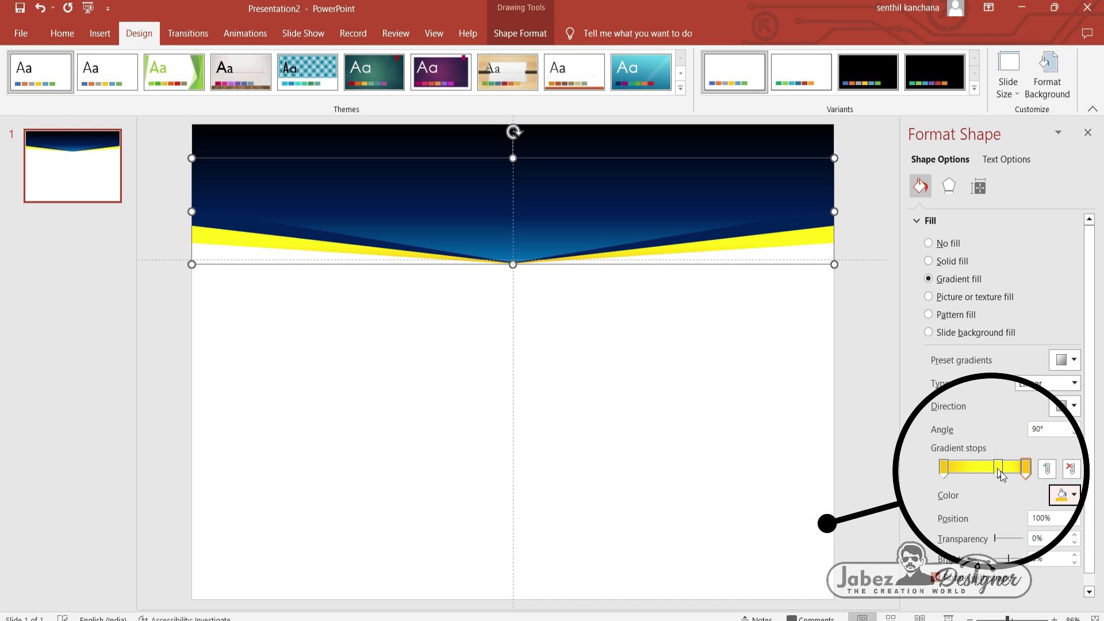
Step: Reposition the gradient stops, making one yellow and sliding it to about 42%
drag(1001, 473, 953, 472)
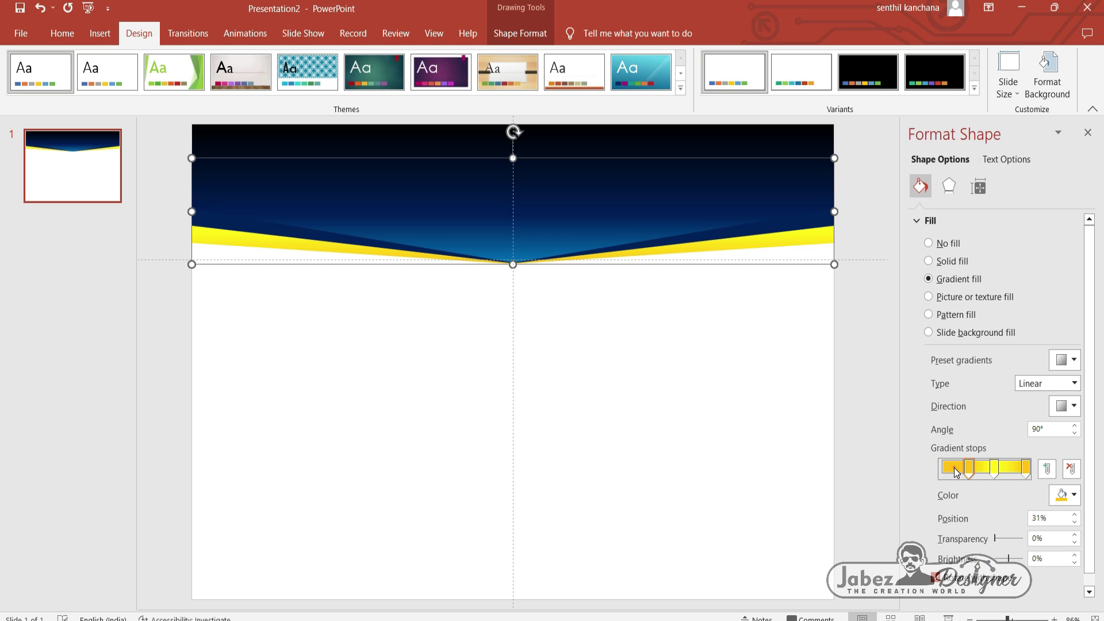
click(1072, 496)
click(1017, 448)
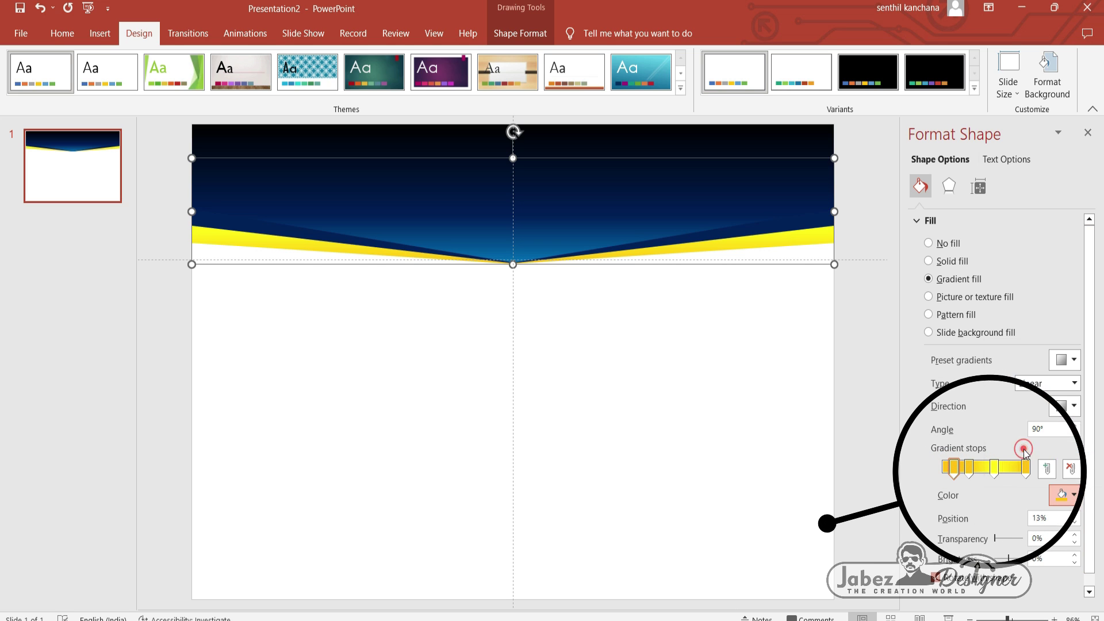
drag(961, 469, 987, 471)
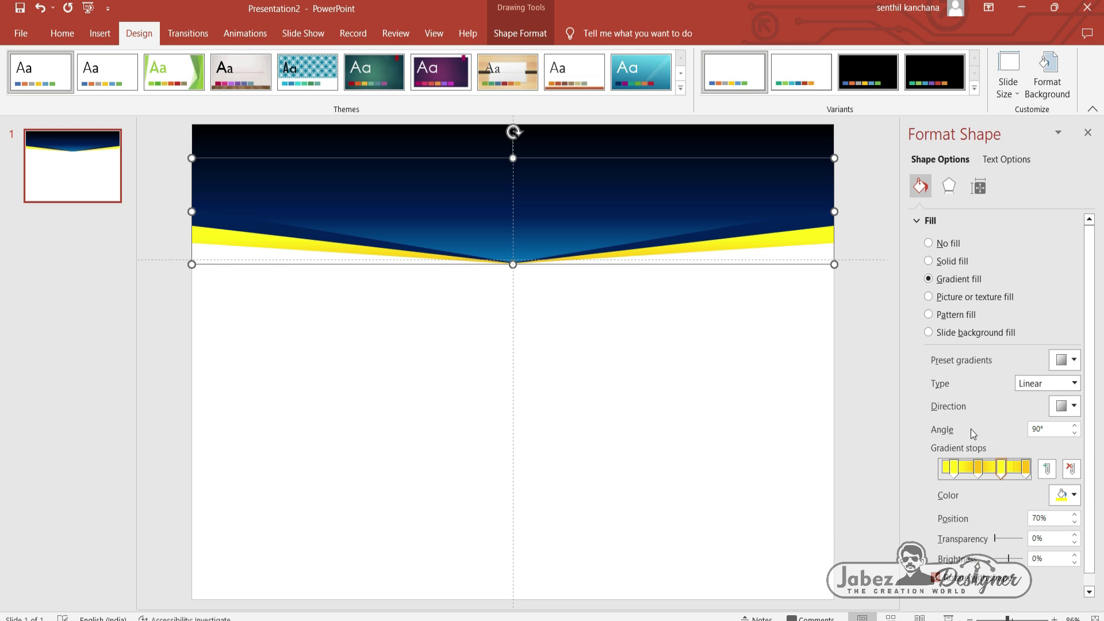
key(Escape)
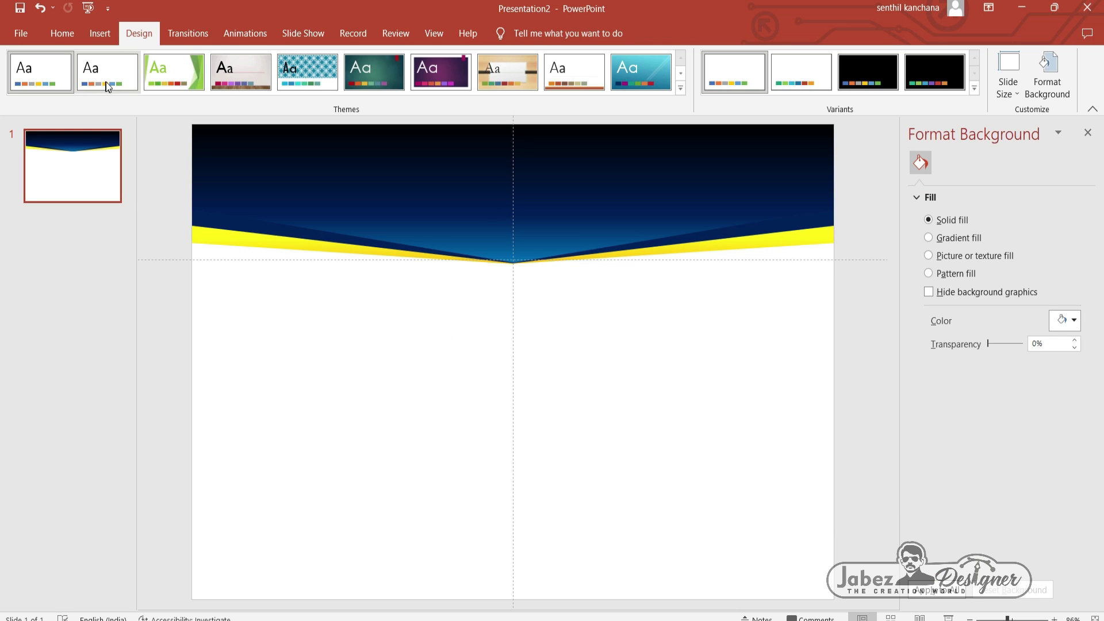
Step: Paste a copy of the header lower on the slide and stretch it to deepen the V
click(319, 211)
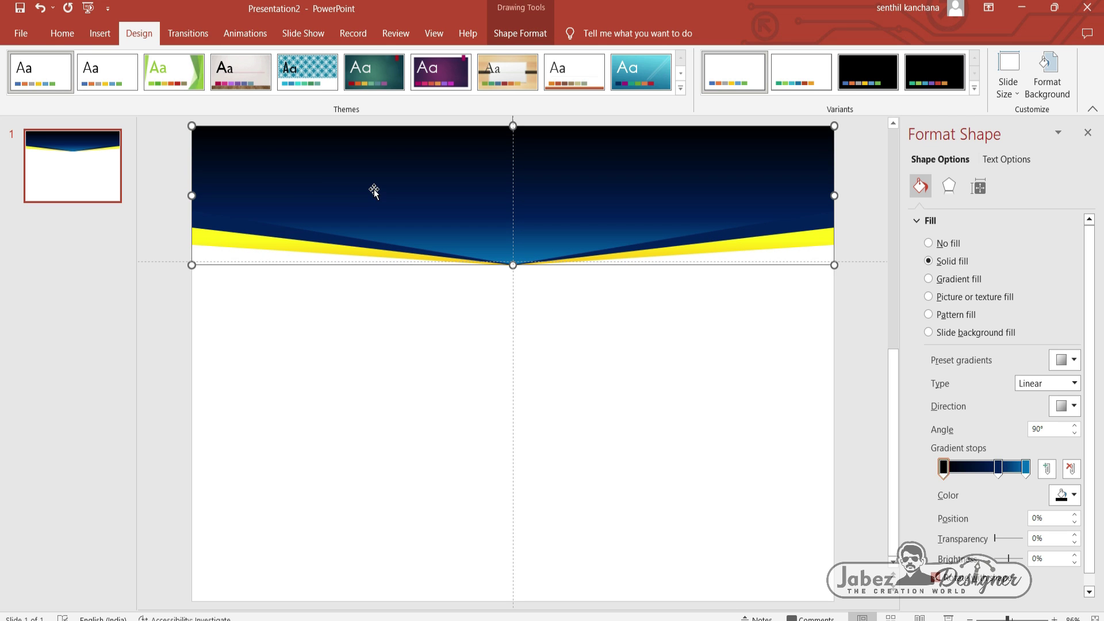
key(ctrl+c)
key(ctrl+v)
drag(431, 226, 414, 493)
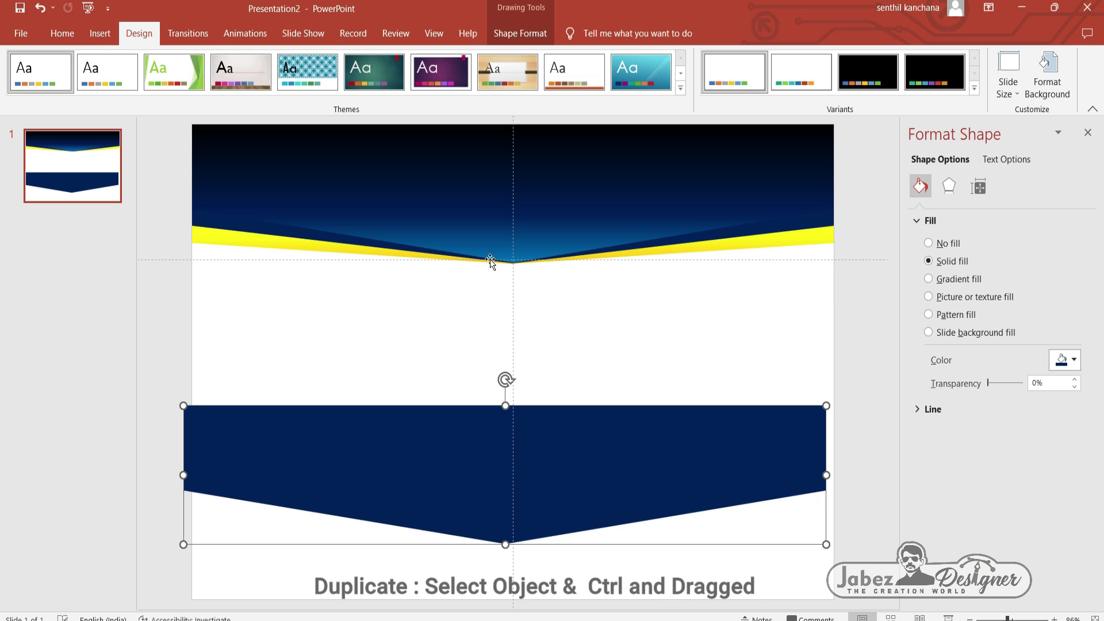
drag(507, 261, 507, 299)
Step: Flip the copy vertically, move it to the slide bottom, and stretch it upward
right_click(324, 444)
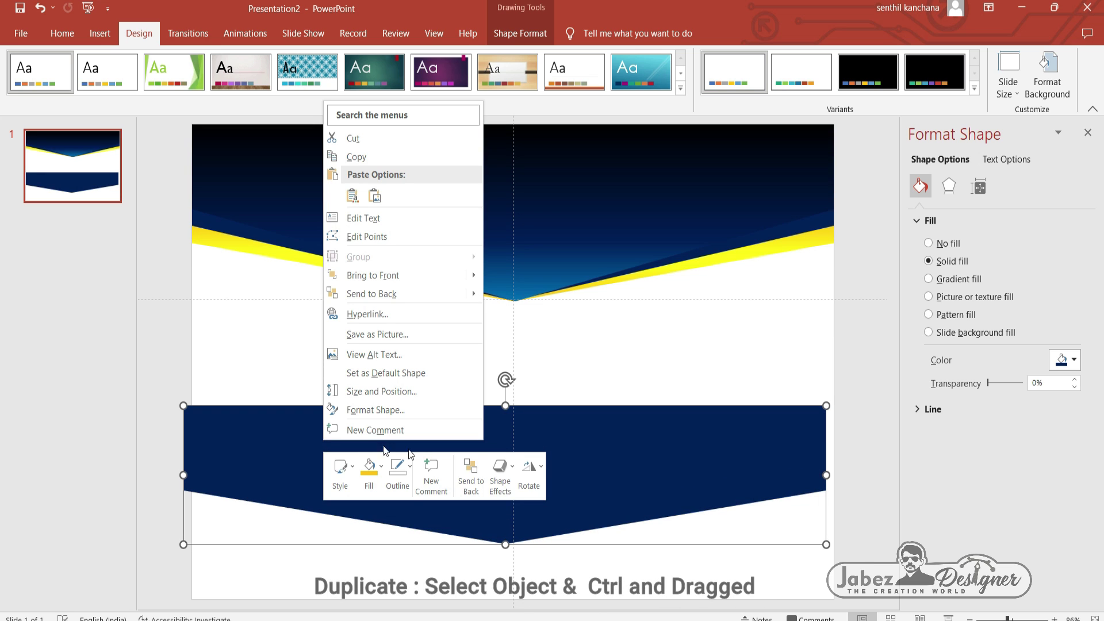
click(529, 469)
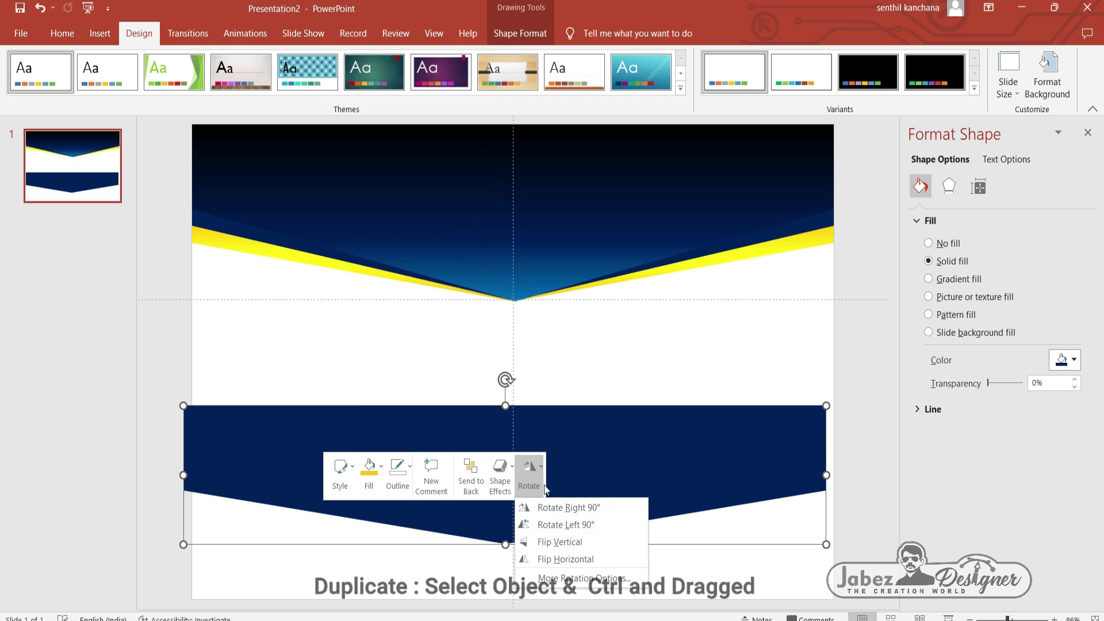
click(550, 540)
mouse_move(275, 528)
mouse_down()
mouse_move(297, 575)
mouse_move(284, 587)
mouse_up()
right_click(373, 557)
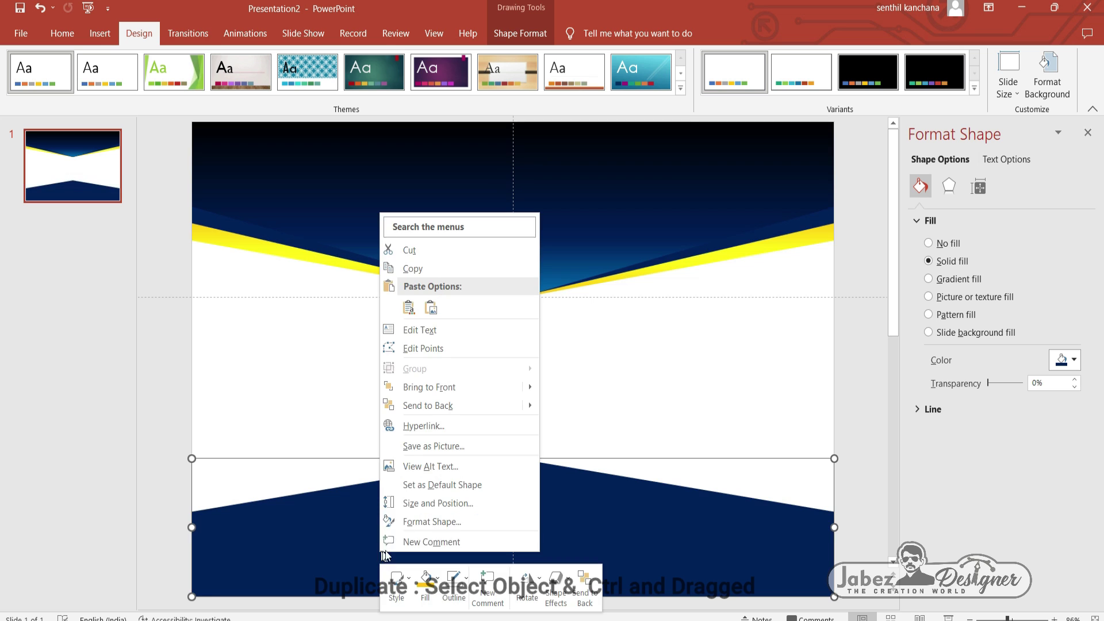
click(309, 522)
mouse_move(512, 458)
mouse_down()
mouse_move(500, 316)
mouse_move(512, 175)
mouse_up()
Step: Reshape the flipped copy into a tall peak, send it to the back, and fill it white
right_click(499, 381)
click(542, 176)
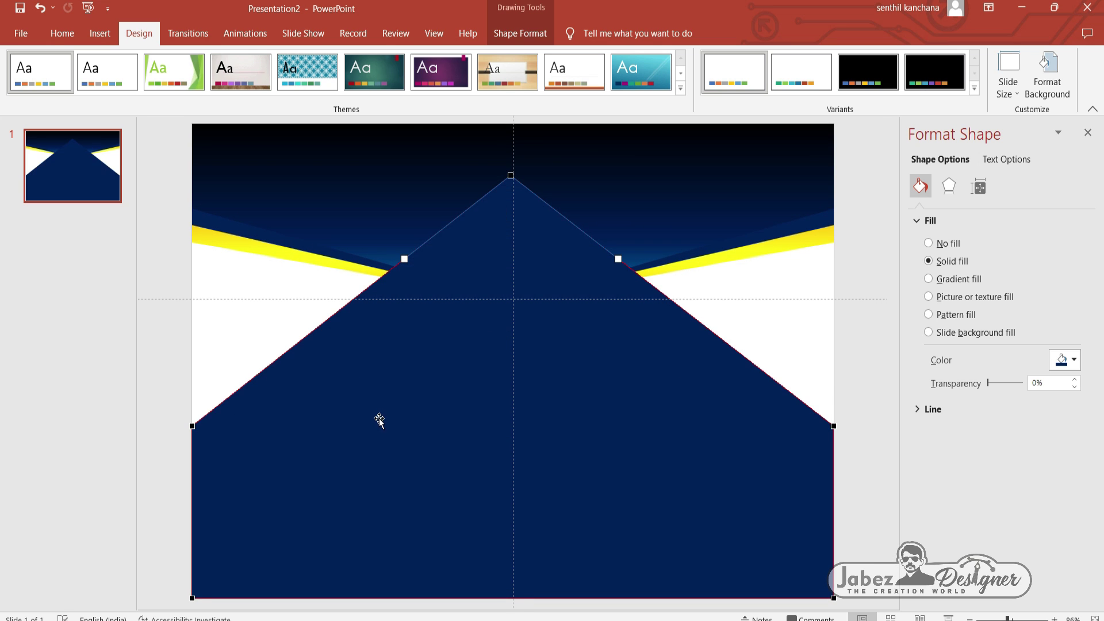
right_click(379, 420)
click(409, 270)
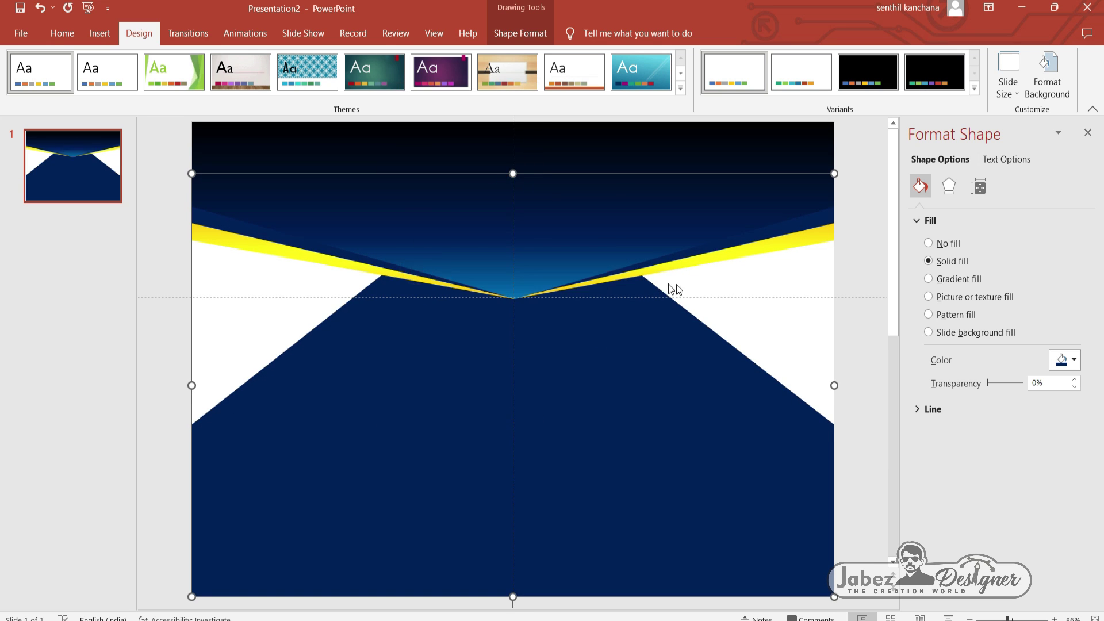
click(768, 323)
click(715, 395)
click(1075, 361)
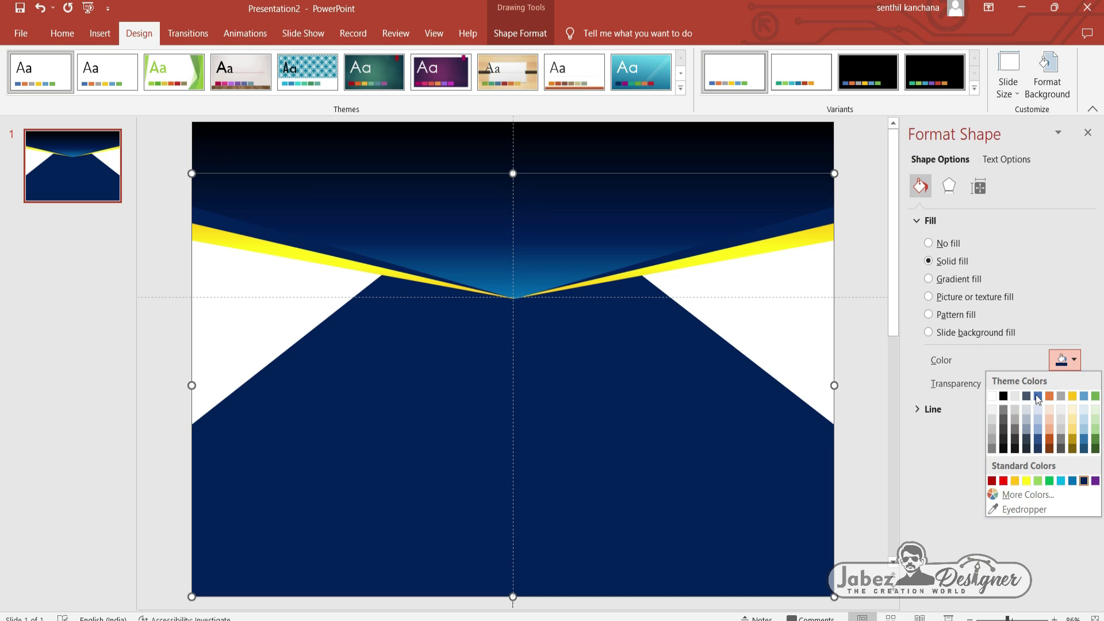
click(993, 396)
Step: Apply a light white-to-grey radial preset gradient to the slide background
click(844, 340)
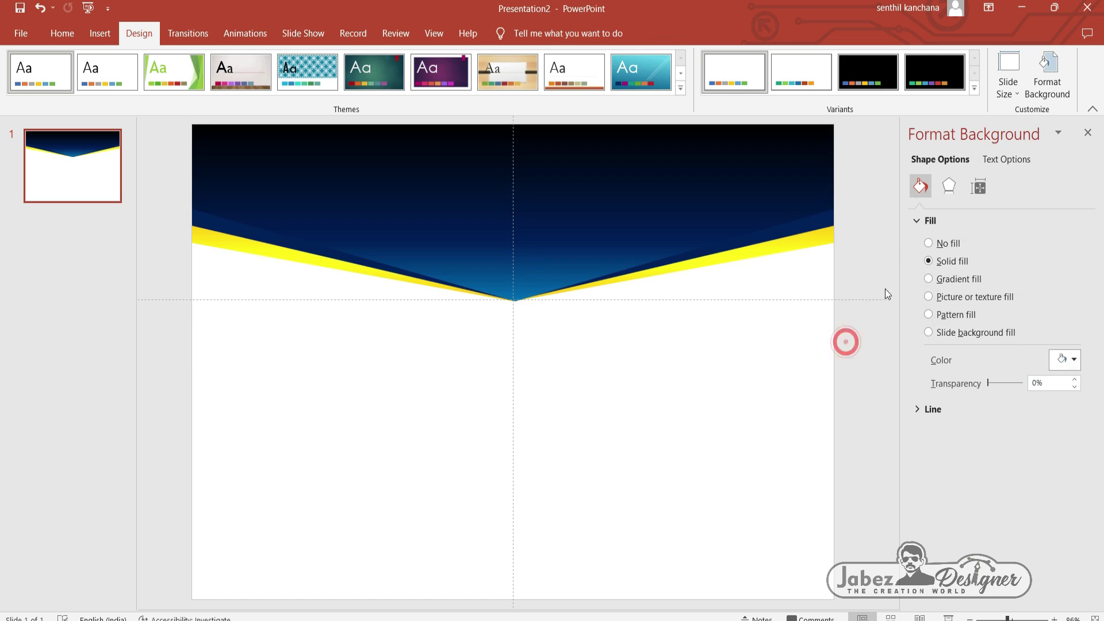
click(952, 240)
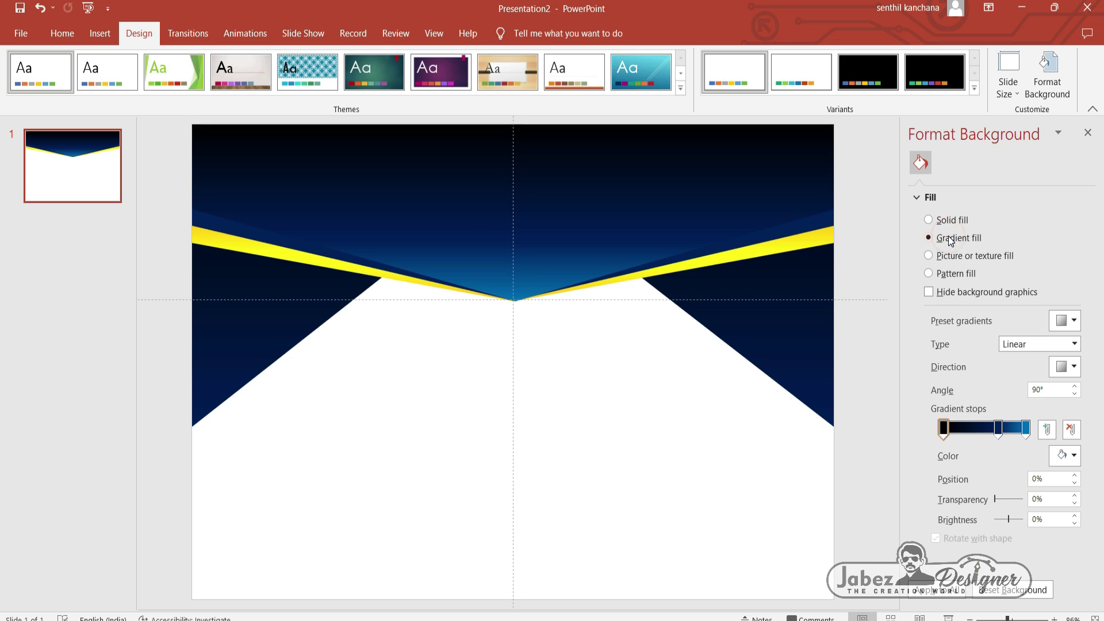
click(1065, 320)
click(970, 401)
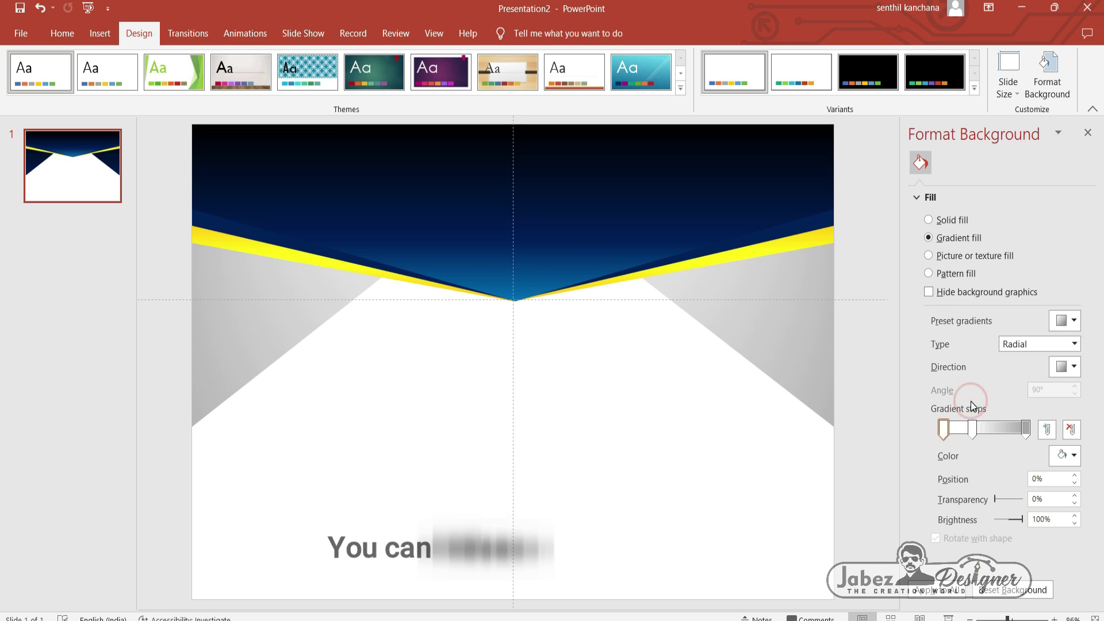
click(1073, 320)
click(968, 514)
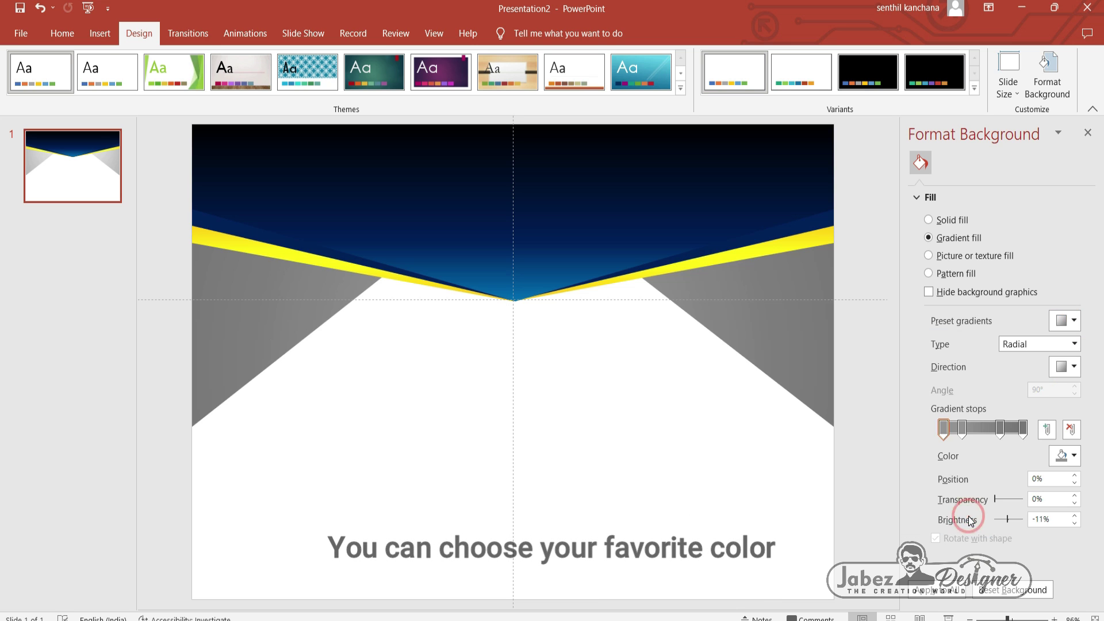
click(1075, 321)
click(965, 401)
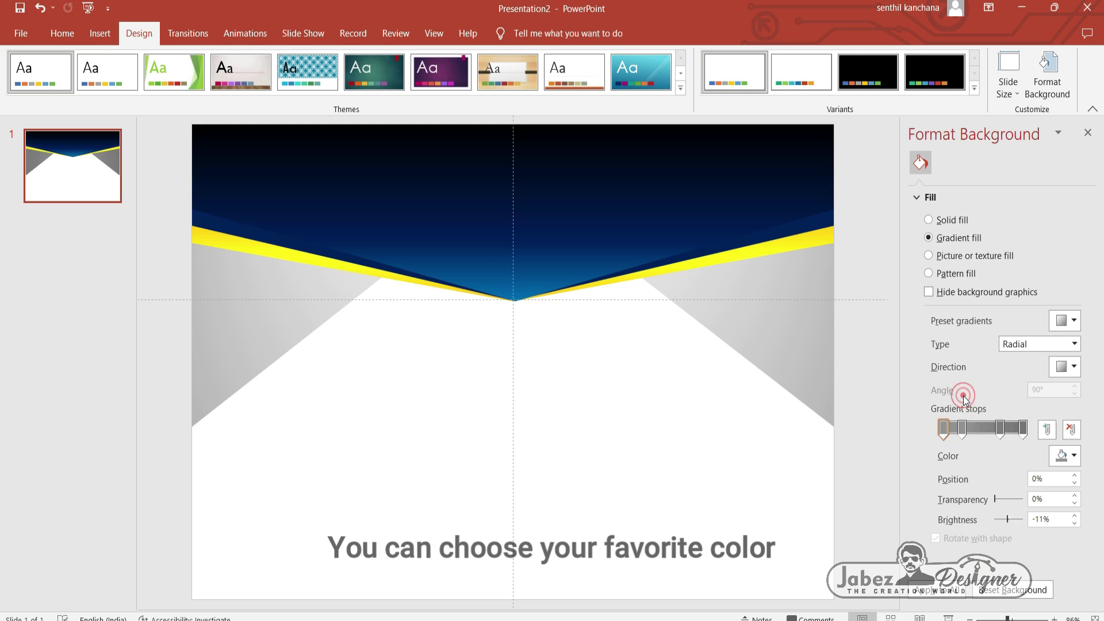
click(605, 413)
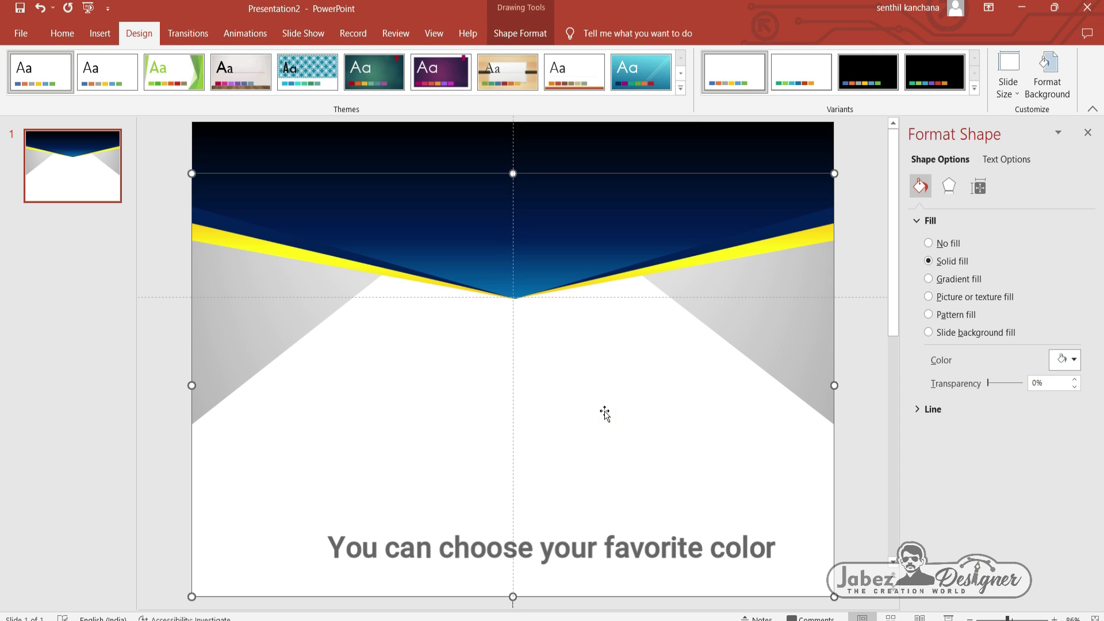
click(163, 343)
Step: Draw a large rectangle covering most of the slide as an inset frame
click(100, 32)
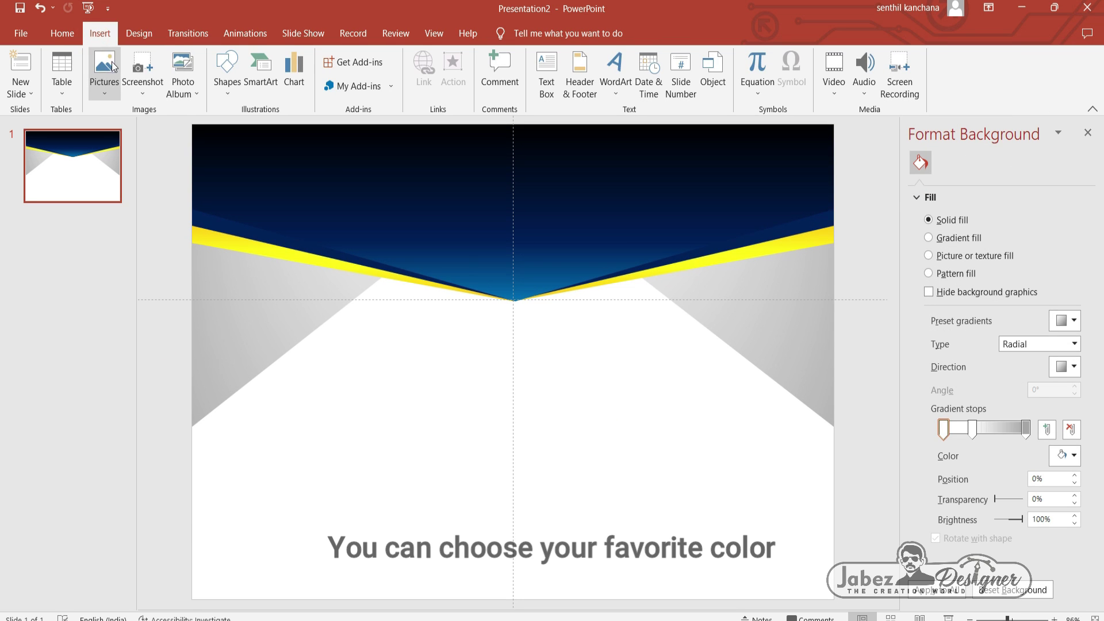
click(226, 74)
click(268, 135)
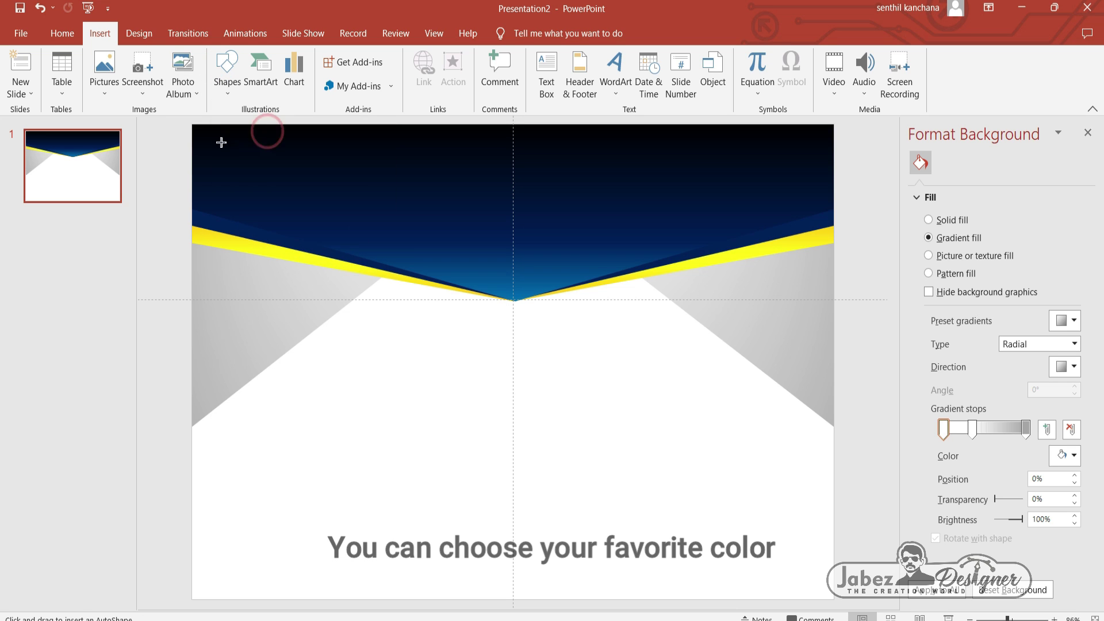
drag(208, 140, 815, 588)
Step: Give the rectangle no fill and a solid gold outline 1.5 pt wide
click(948, 244)
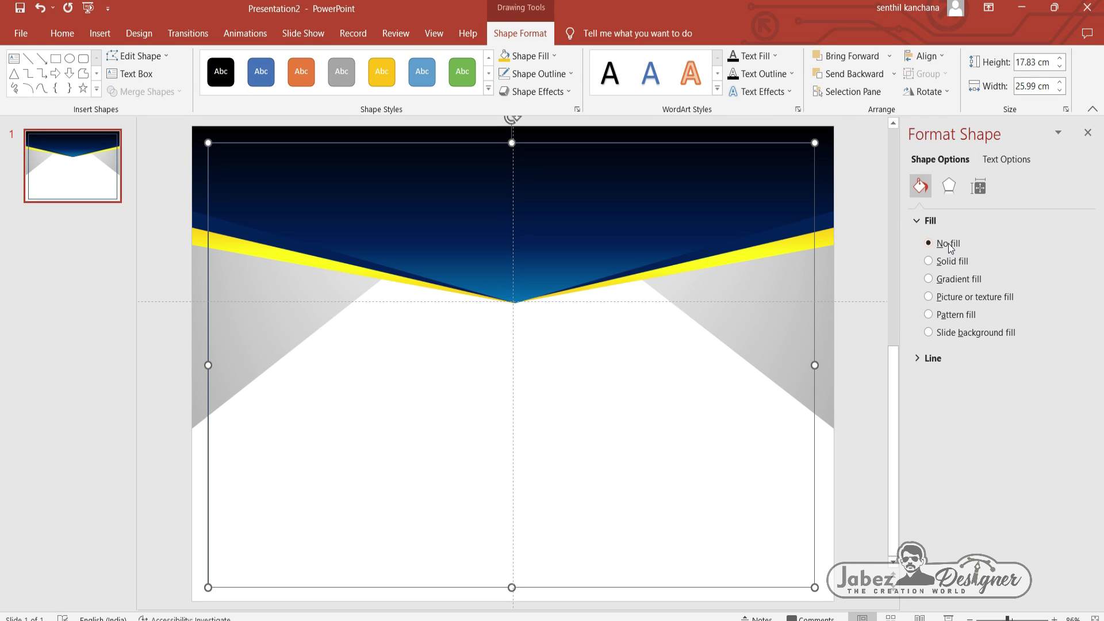
click(918, 358)
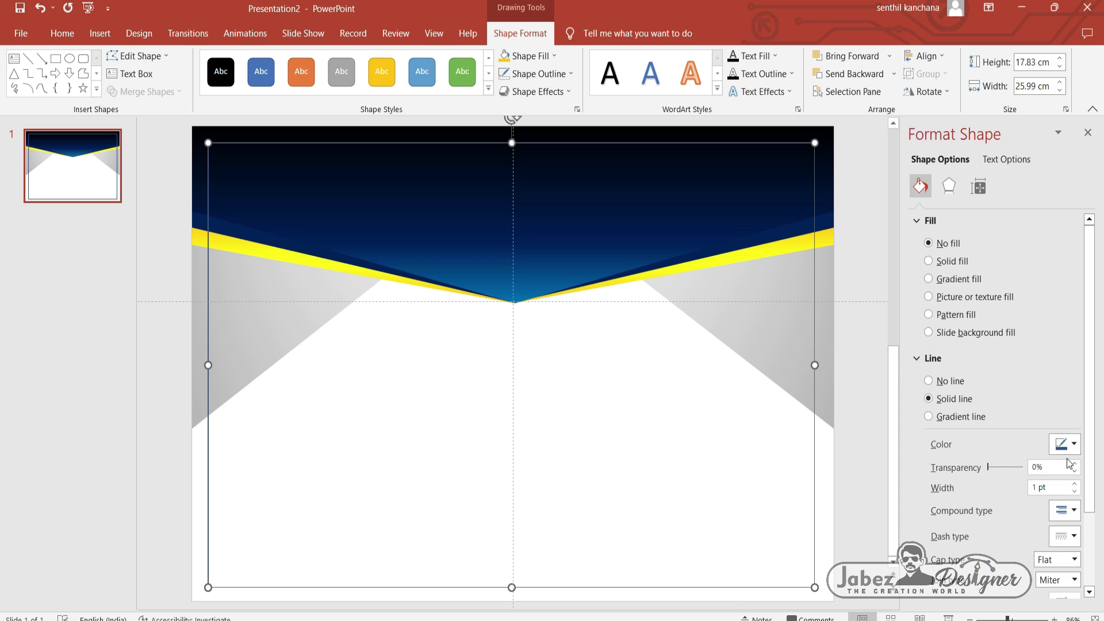
click(1075, 444)
click(1015, 565)
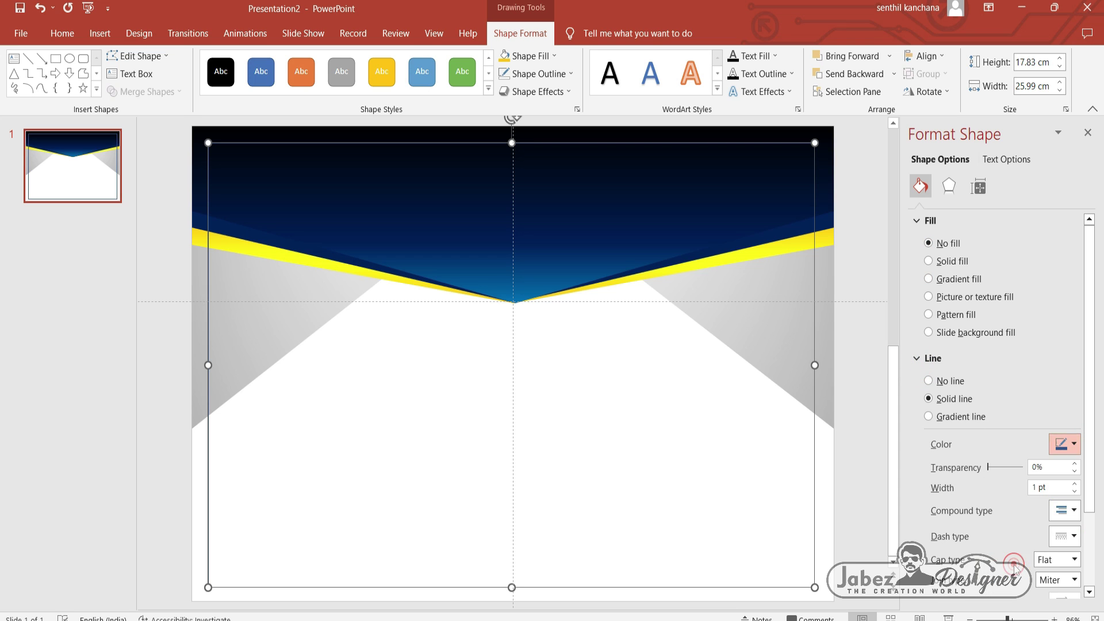
scroll(995, 433, down, 1)
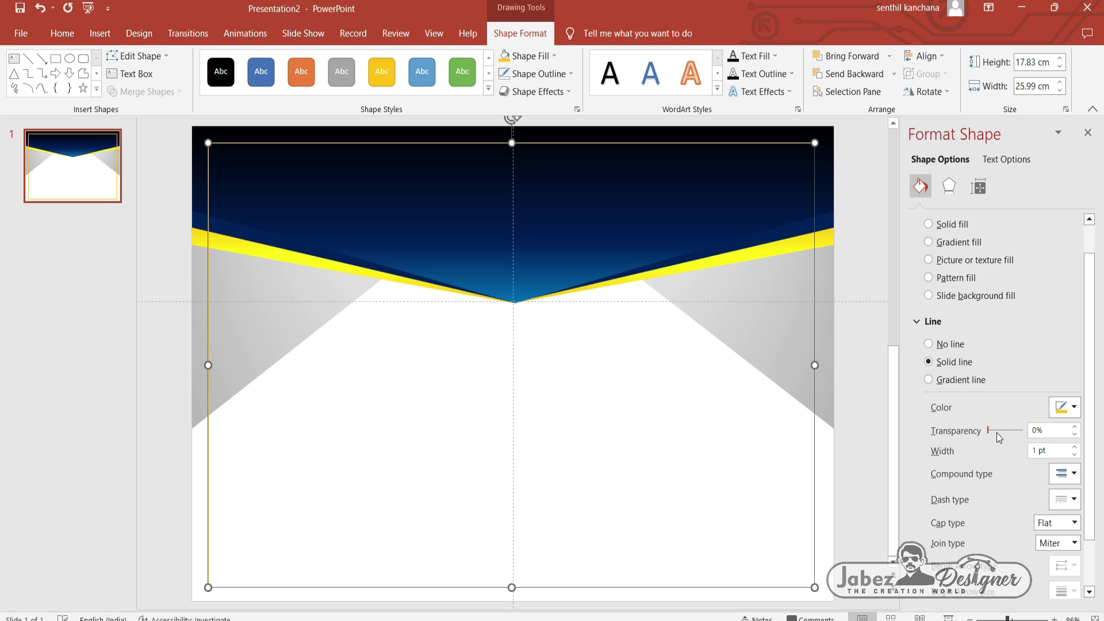
click(1073, 475)
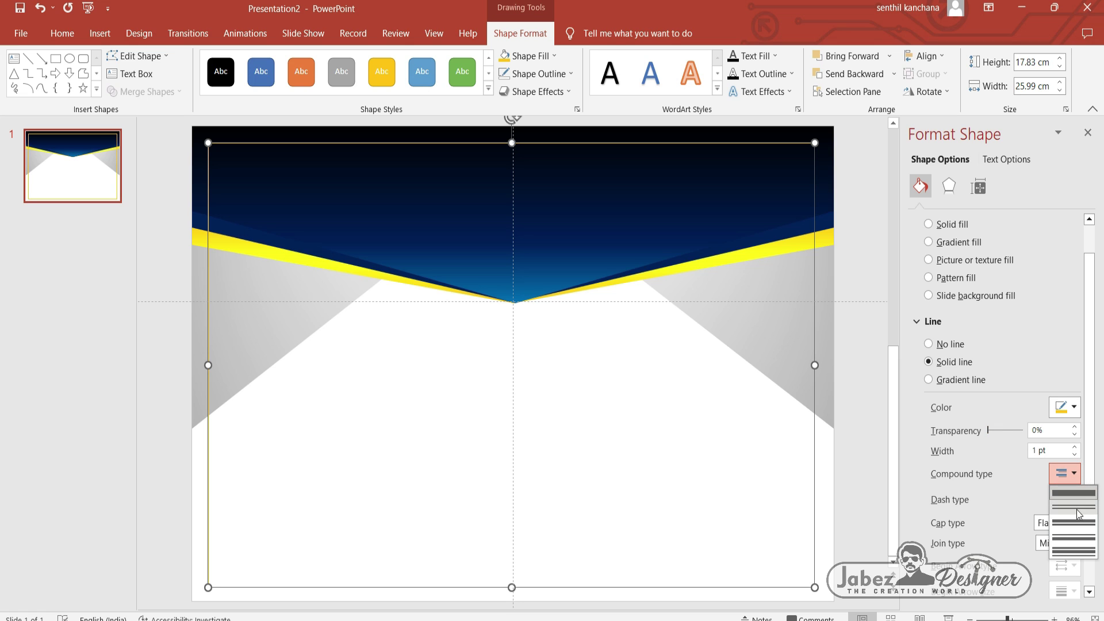
click(1070, 493)
click(1075, 446)
click(1074, 447)
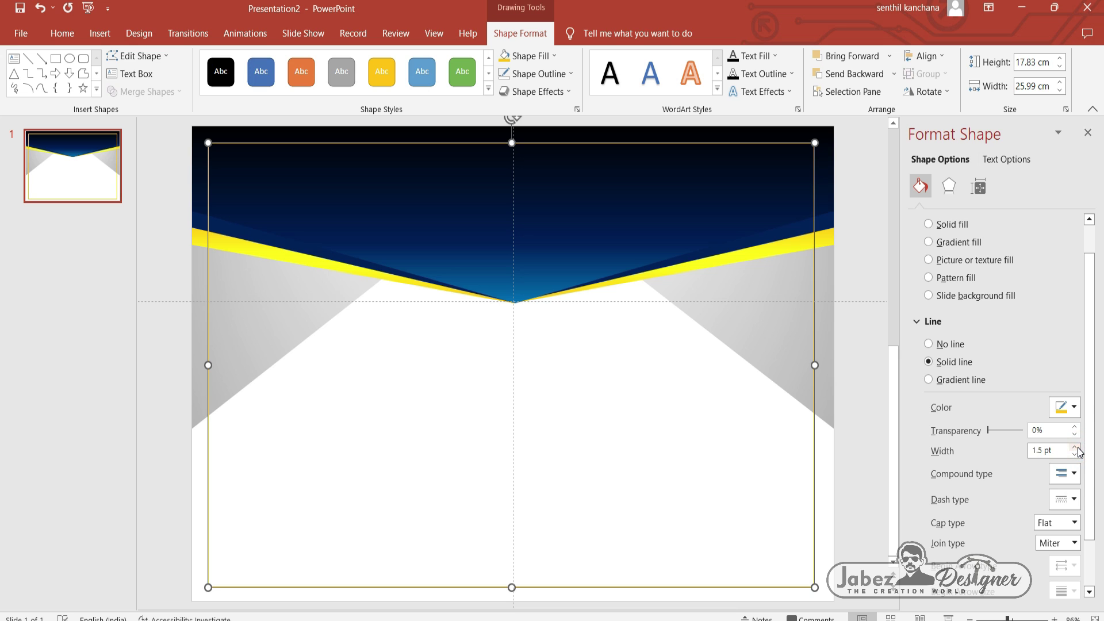
Step: Change the outline to a gradient line with all-yellow stops, 2 pt wide
click(927, 379)
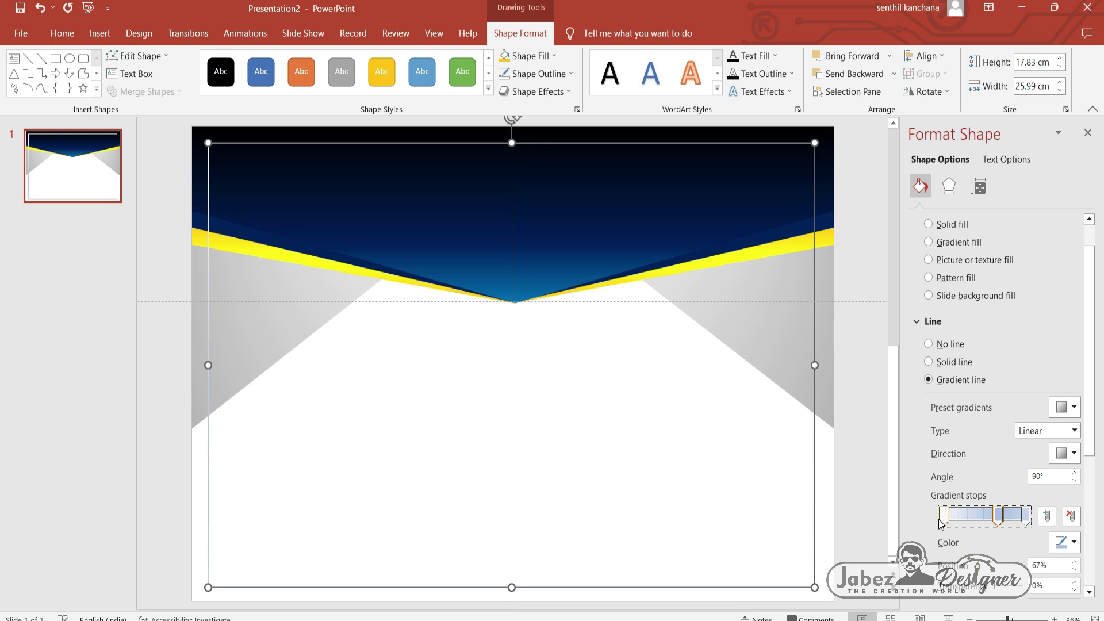
click(1064, 542)
click(1026, 495)
click(1033, 515)
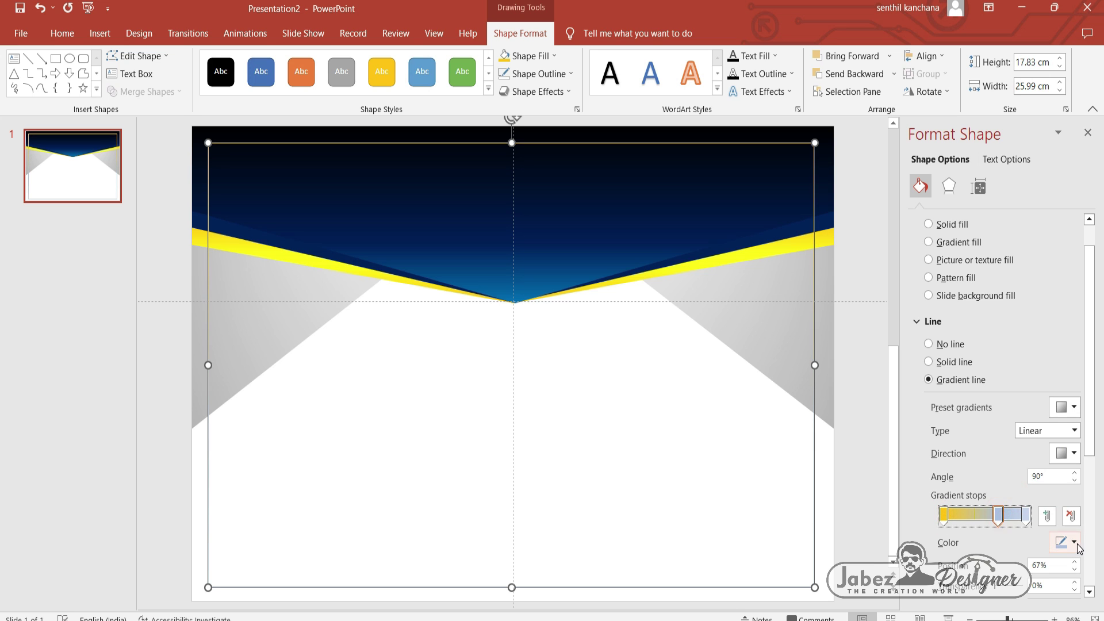
click(1065, 543)
click(1026, 495)
click(1040, 515)
click(1065, 542)
click(1015, 496)
click(993, 516)
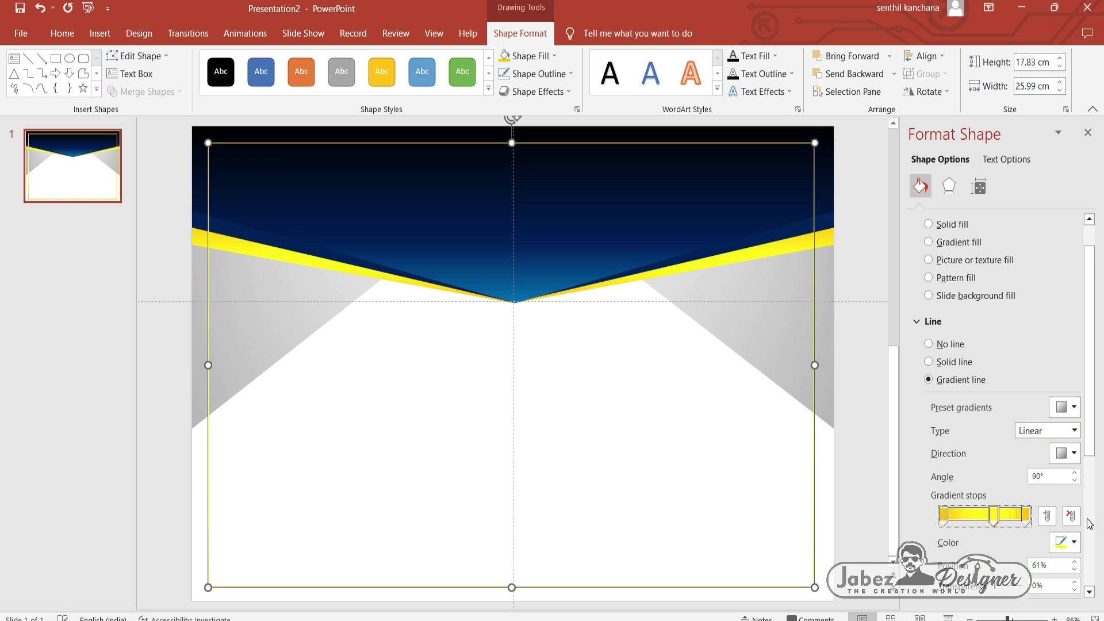
scroll(1088, 524, down, 5)
click(1075, 476)
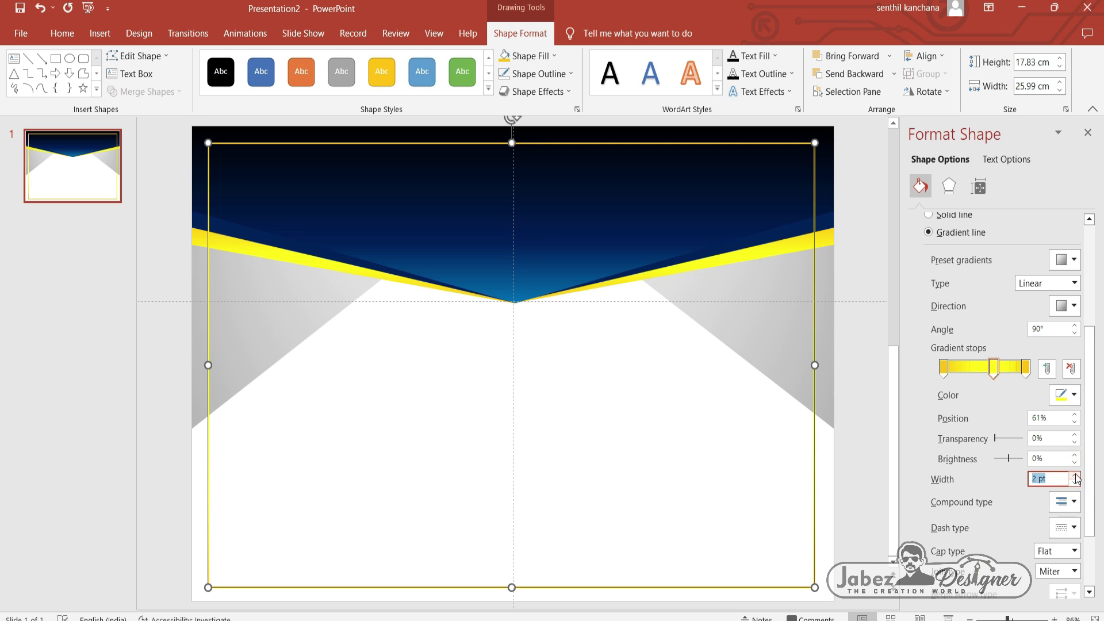
Step: Bring up the shadow options in the frame's effects settings
scroll(978, 293, up, 4)
scroll(970, 283, up, 2)
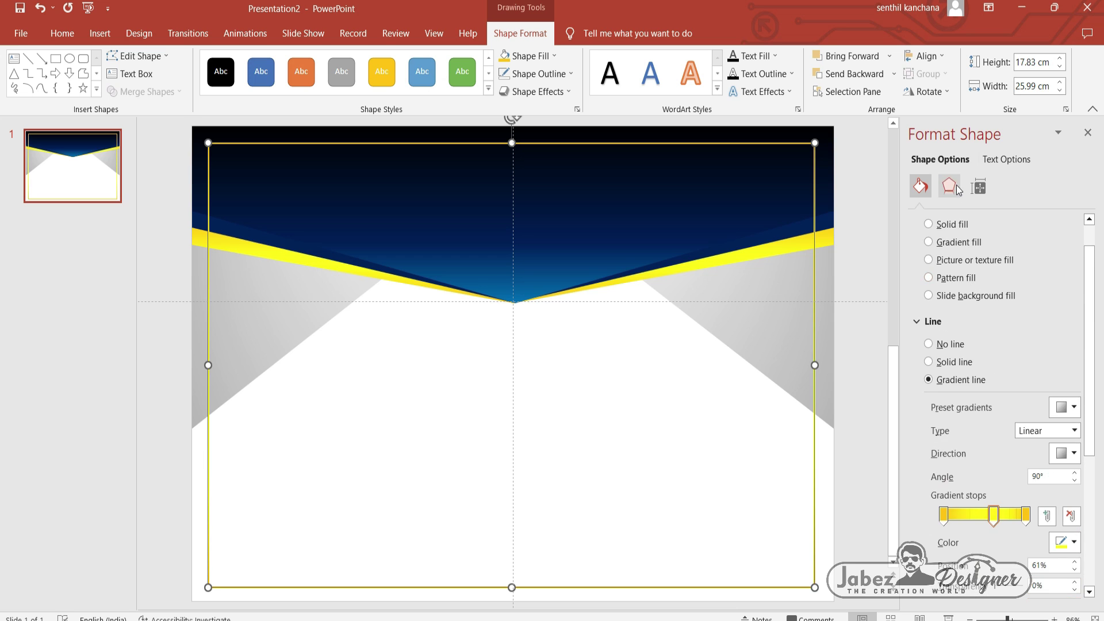
click(956, 186)
click(917, 221)
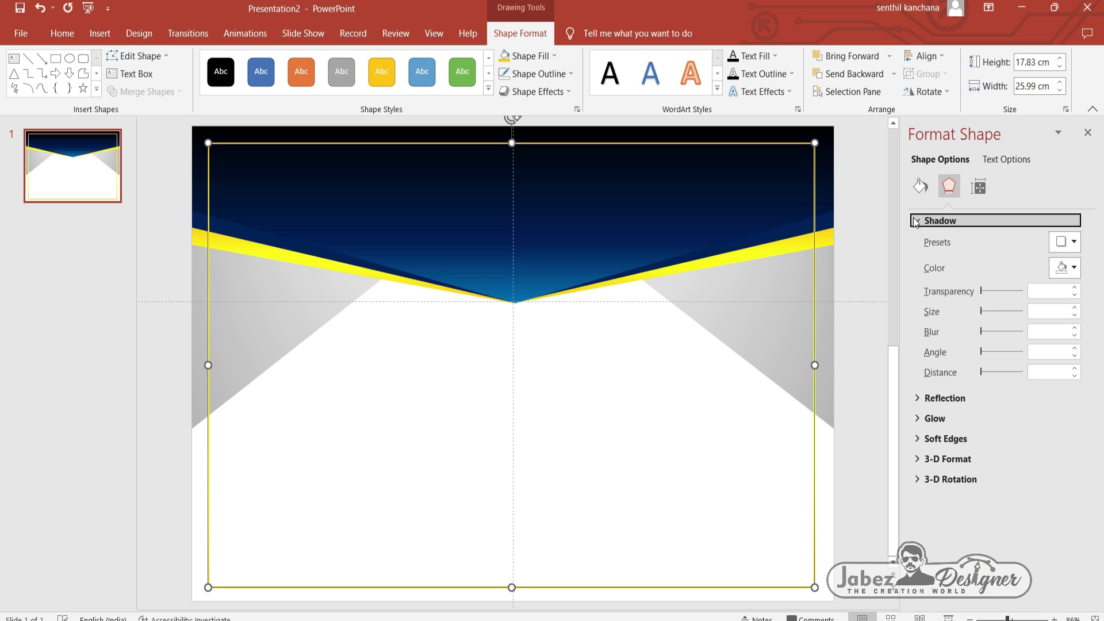
Step: Give the yellow frame an outer drop shadow angled at about 197°
click(1065, 242)
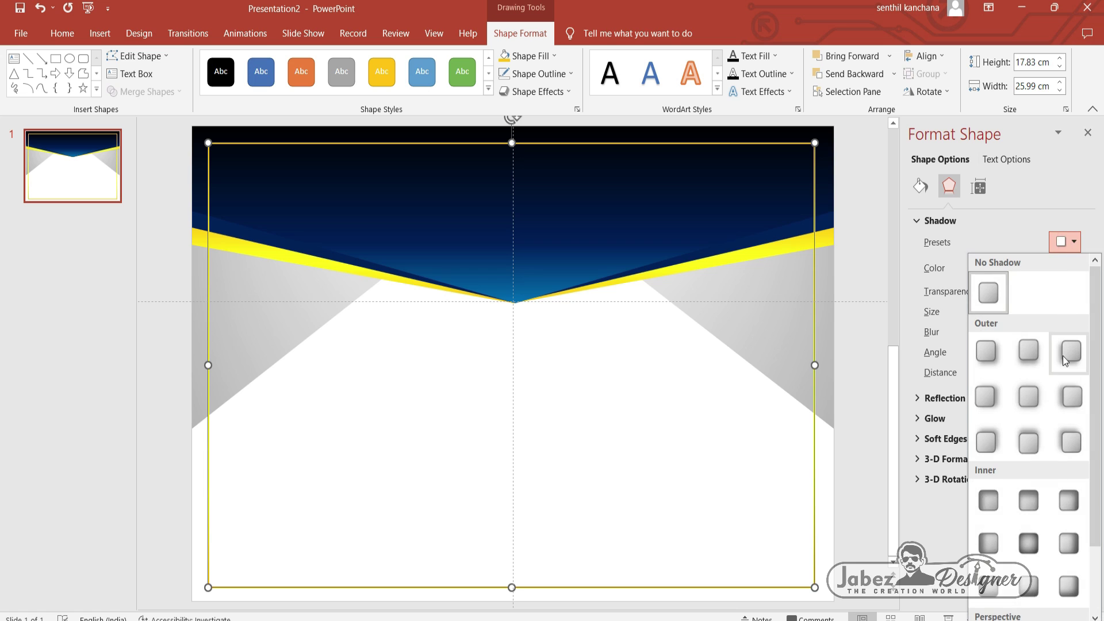
click(1038, 367)
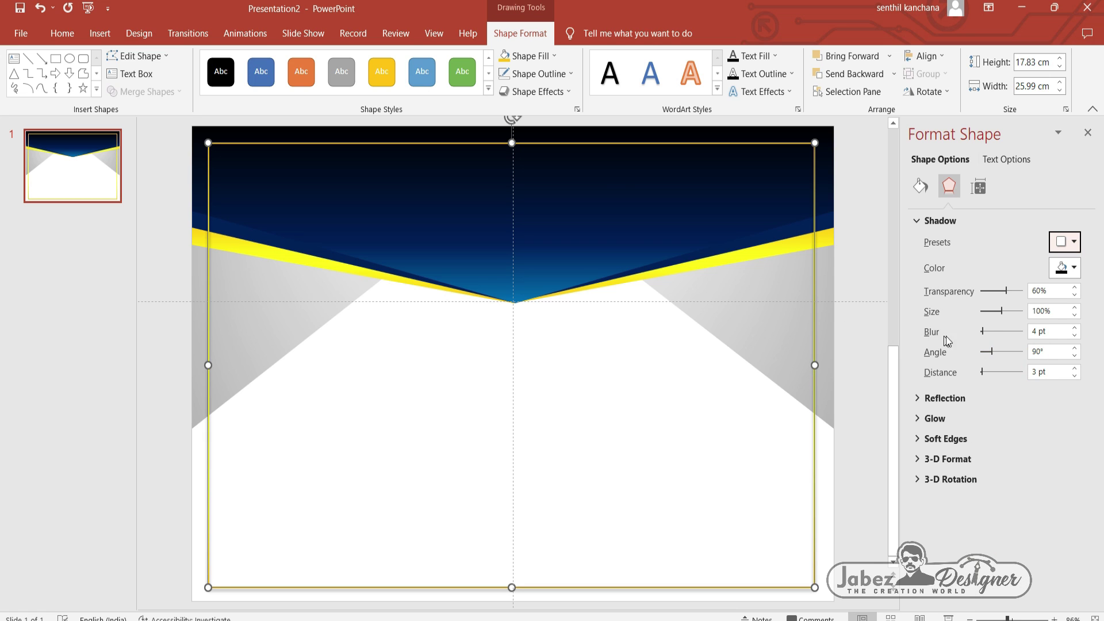
drag(991, 351, 1004, 351)
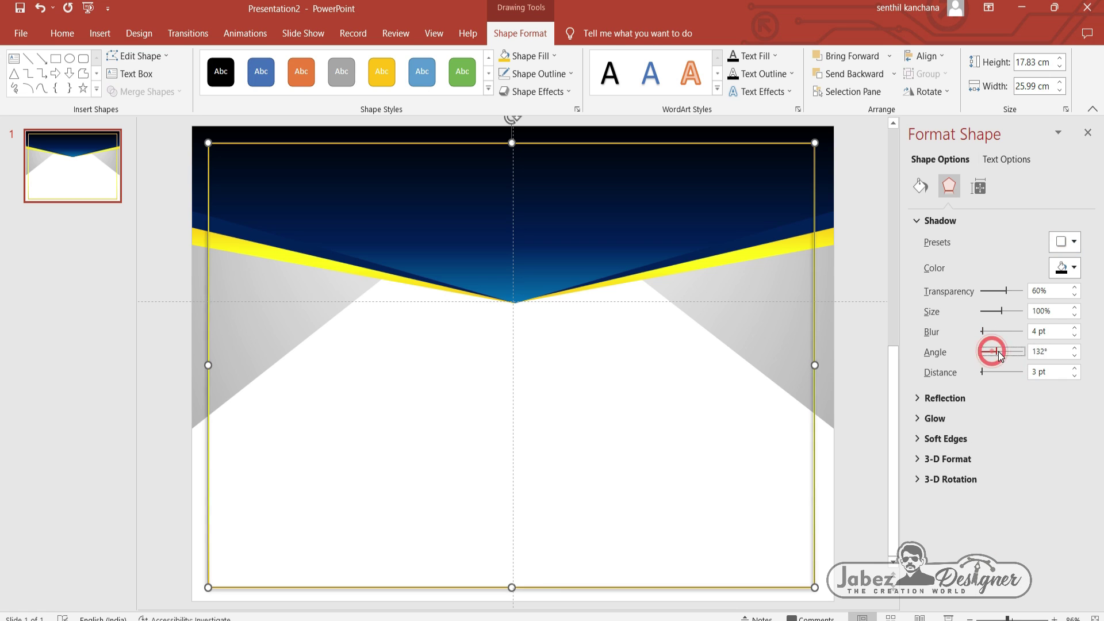
Step: Apply an outer drop shadow preset to the top blue-and-yellow banner shape
click(778, 264)
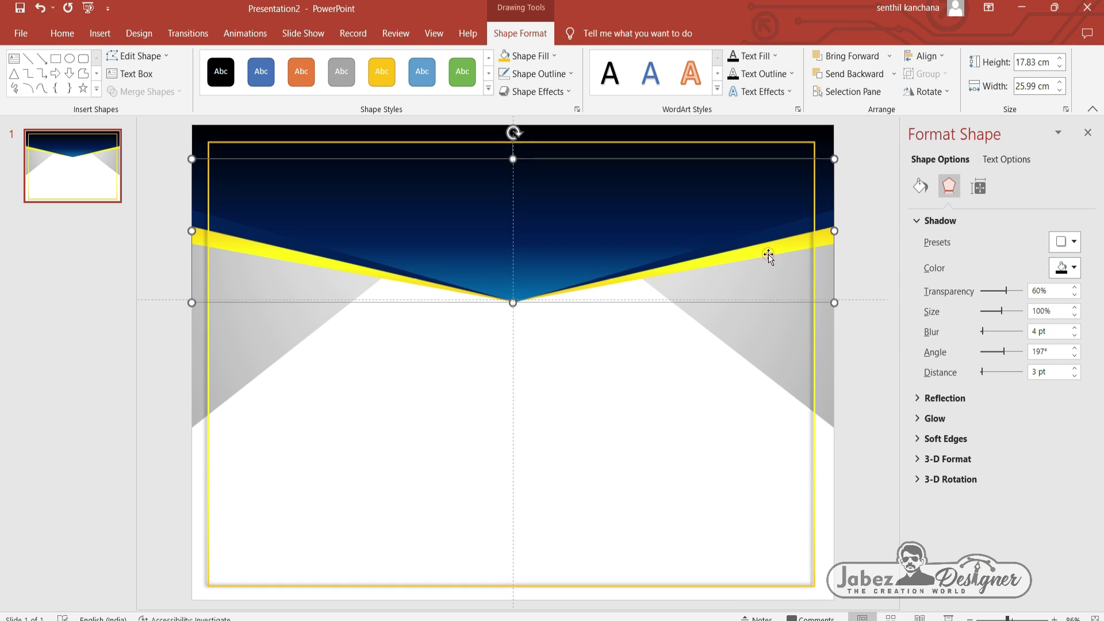
click(1059, 242)
click(1034, 347)
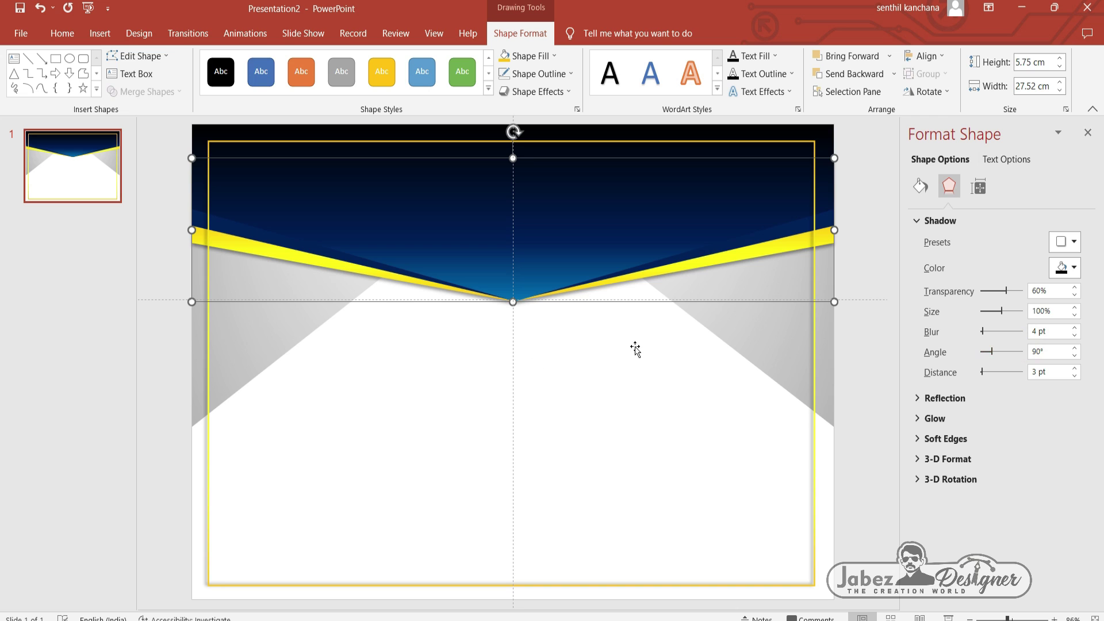
click(851, 275)
click(123, 389)
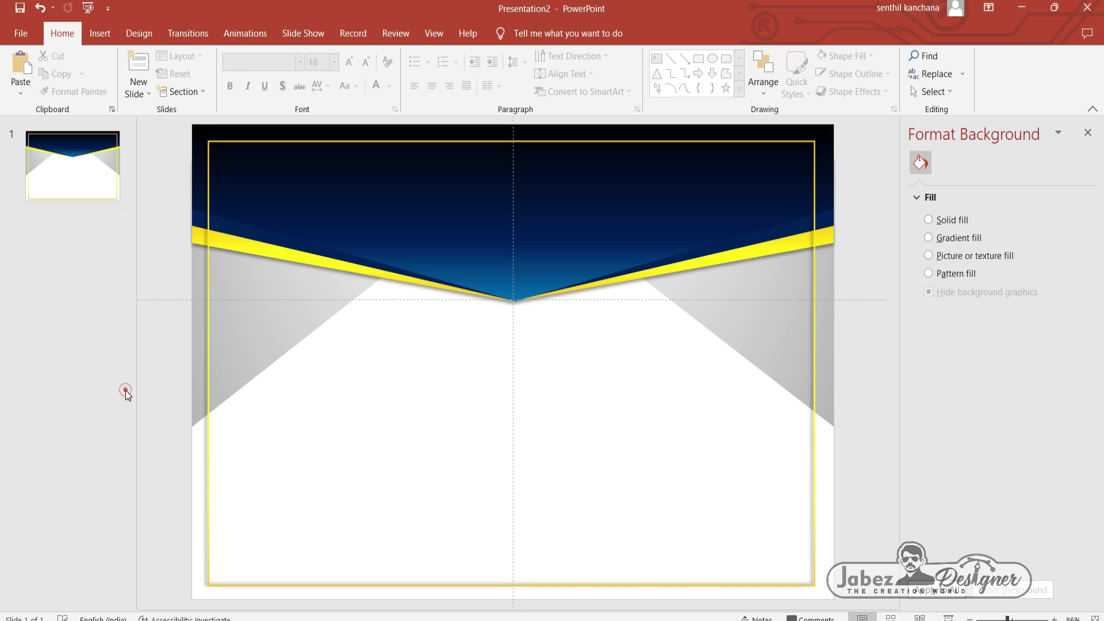
Step: Draw a text box across the top banner and type the CERTIFICATE title
click(100, 32)
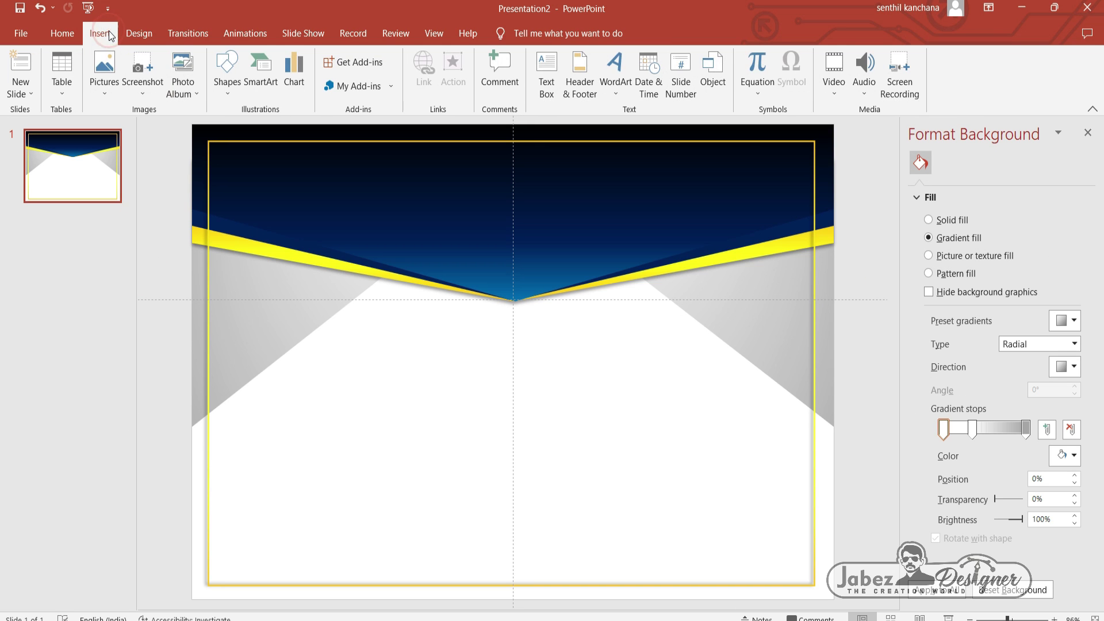
click(546, 75)
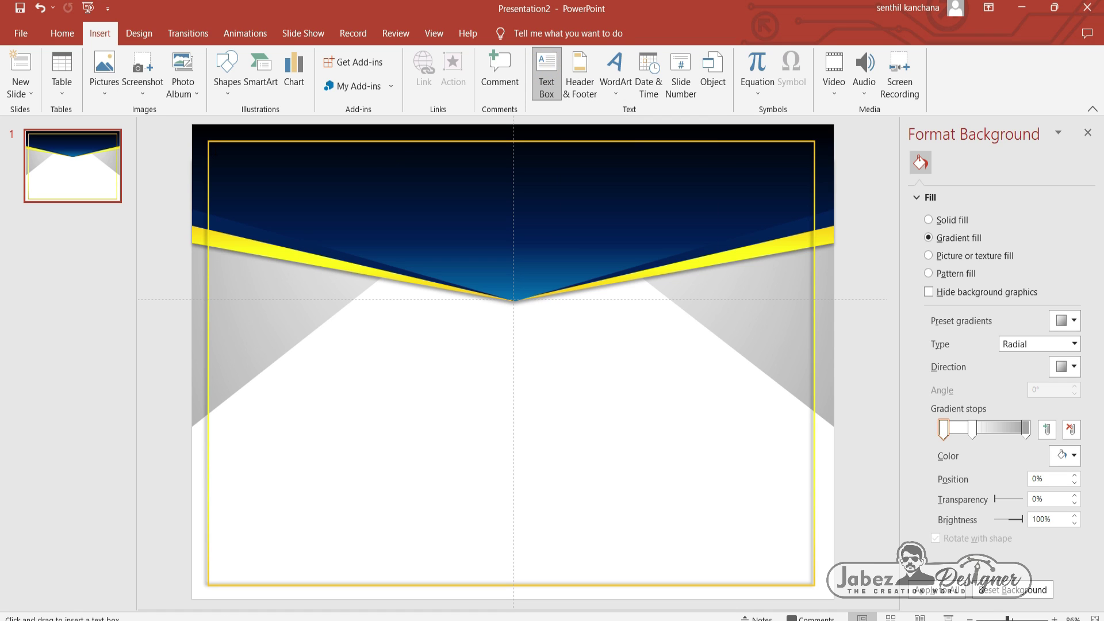
drag(245, 161, 715, 207)
drag(661, 195, 662, 196)
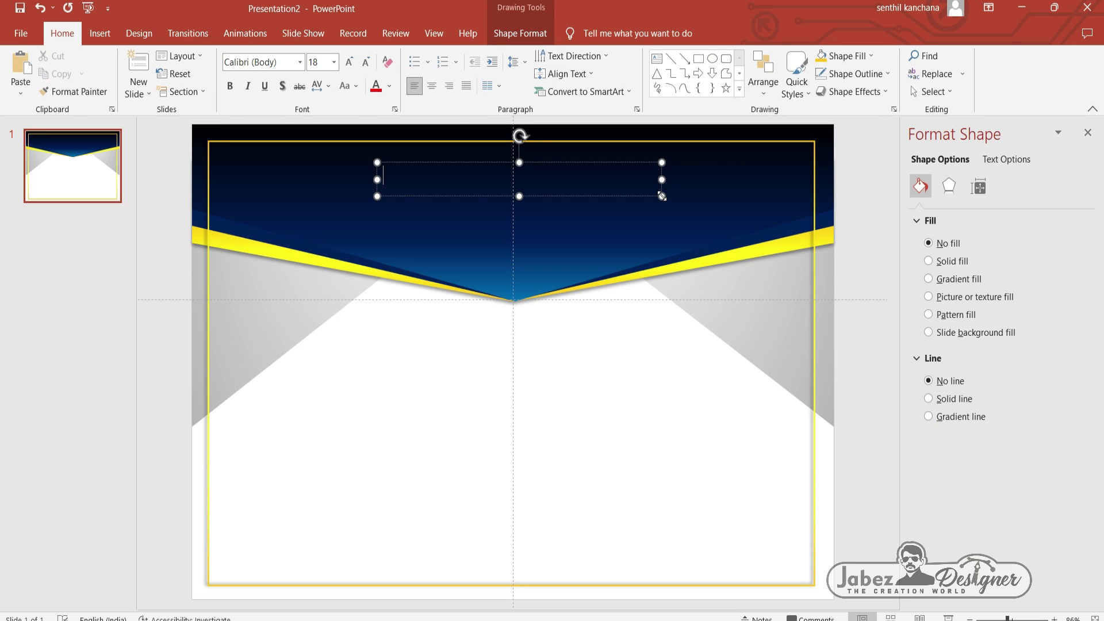
text(CERT)
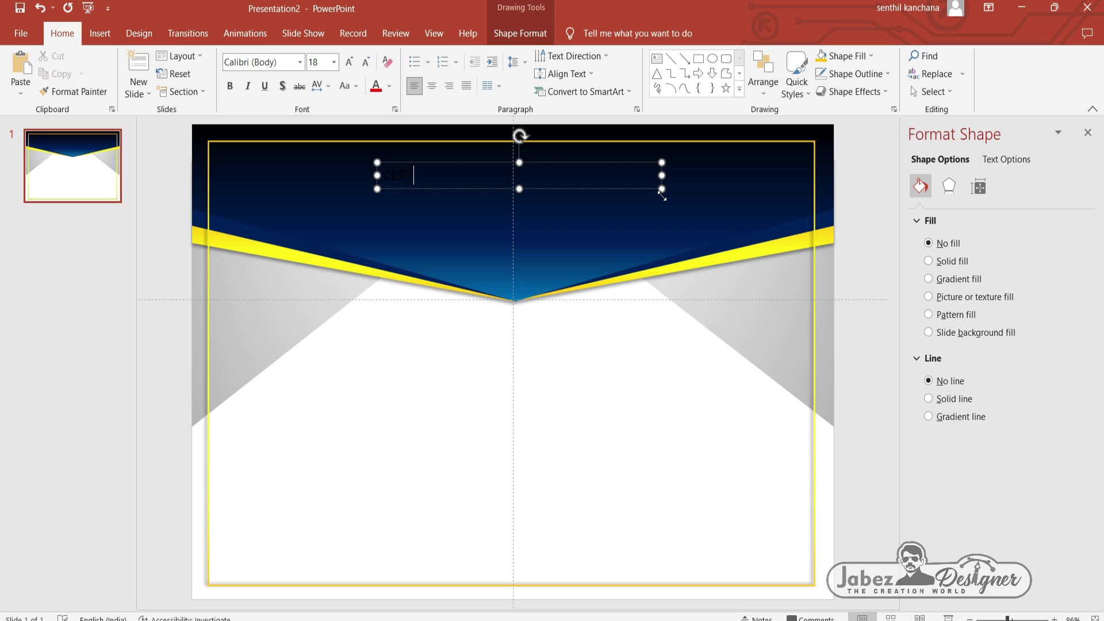
Step: Format the title centred, white, 44 pt Adobe Devanagari with very loose character spacing
key(ctrl+a)
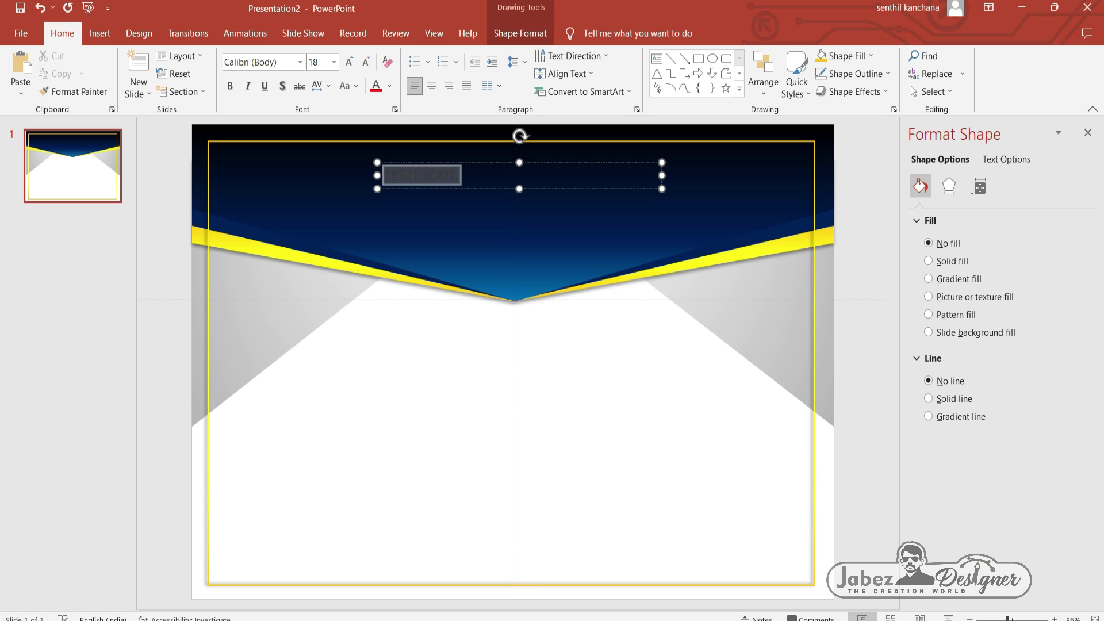
click(431, 86)
click(390, 89)
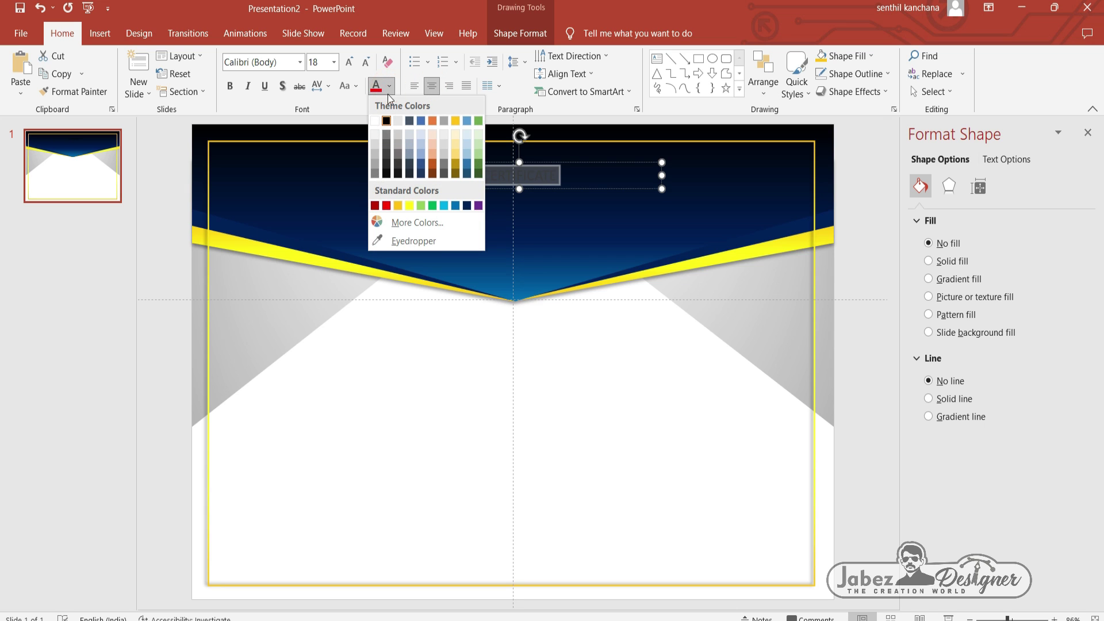
click(376, 116)
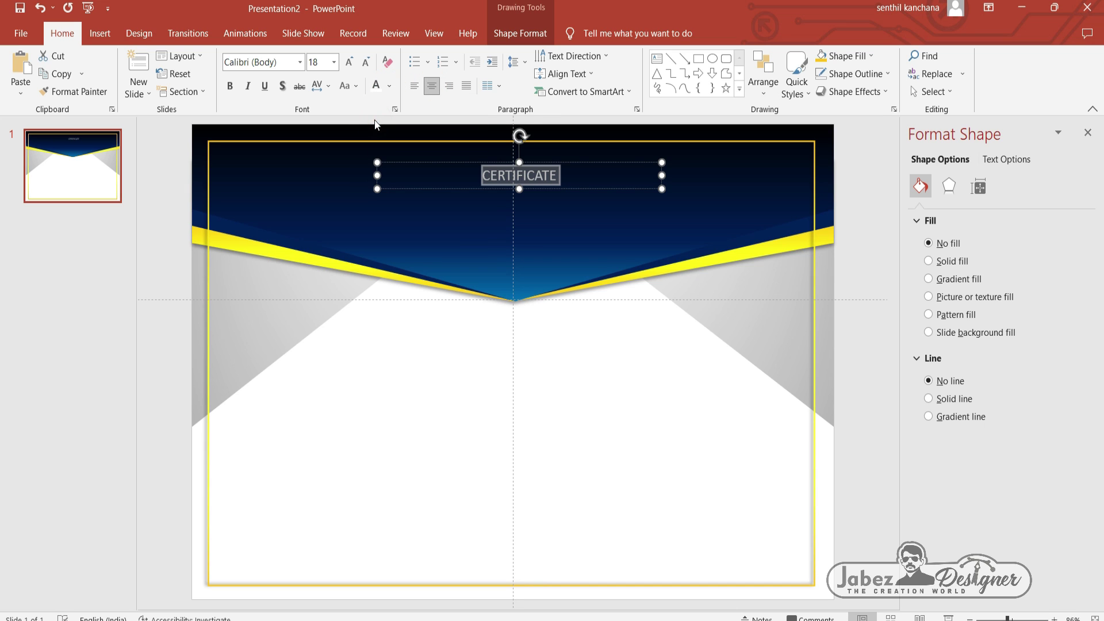
click(333, 64)
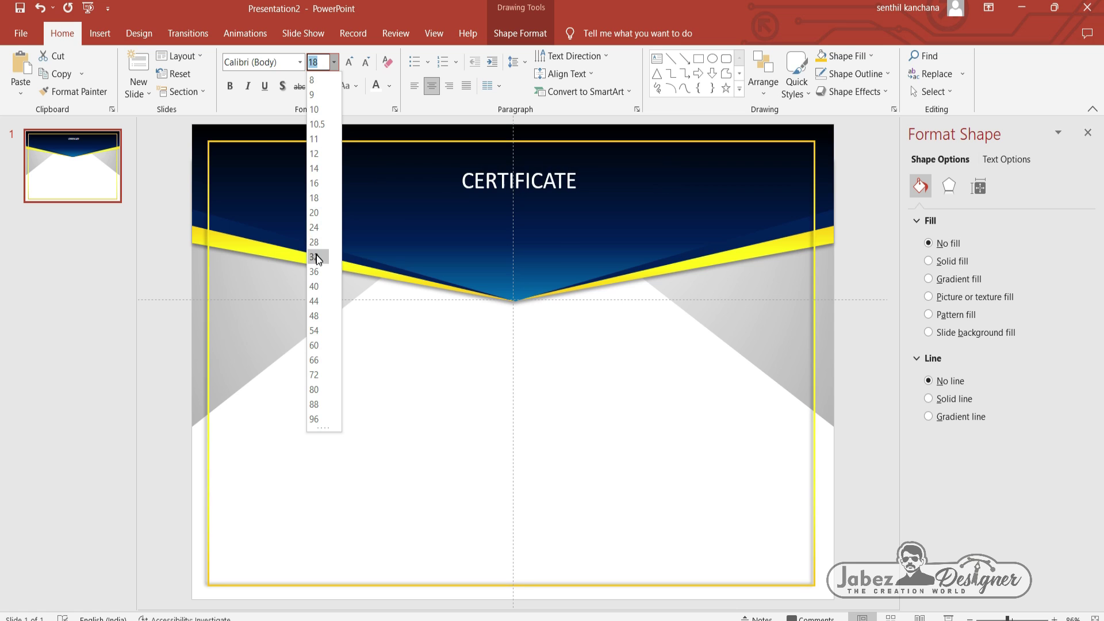
click(315, 301)
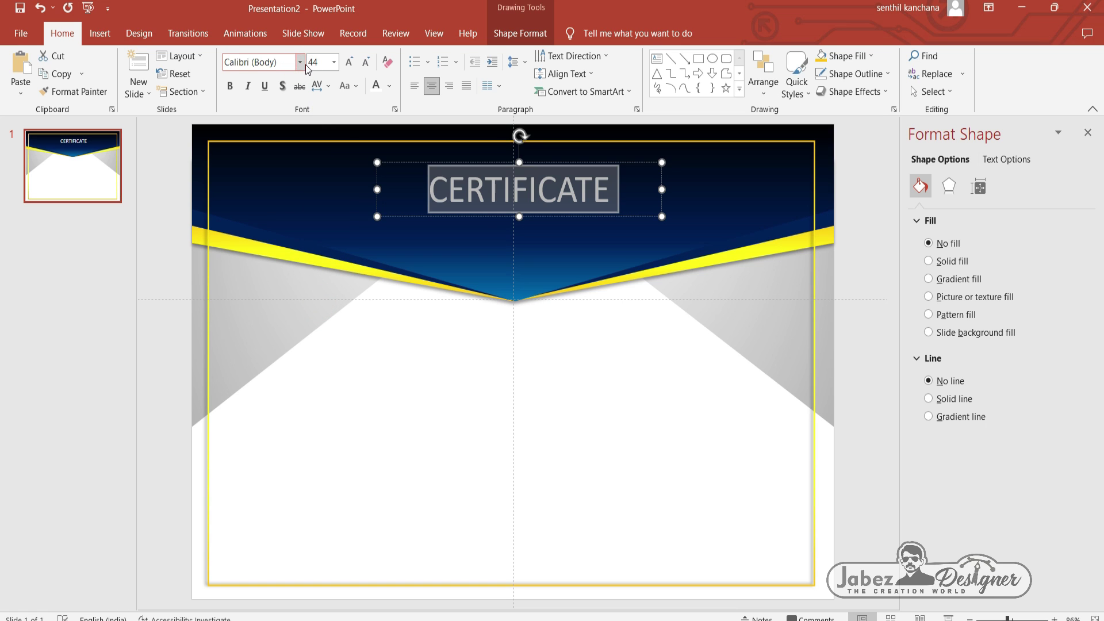
click(300, 63)
click(300, 62)
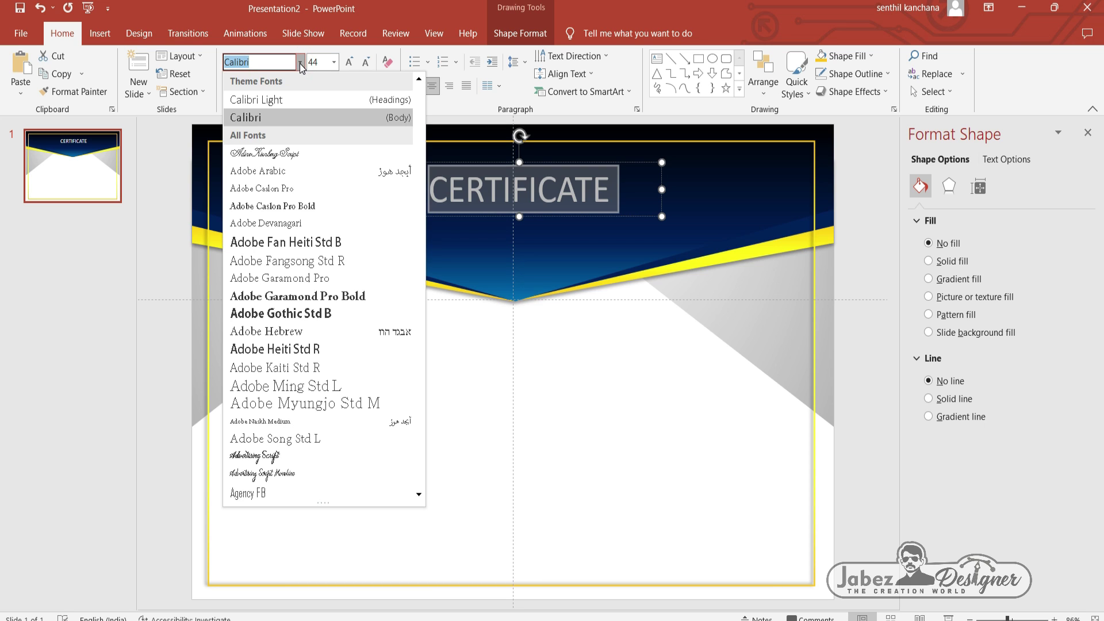
click(281, 226)
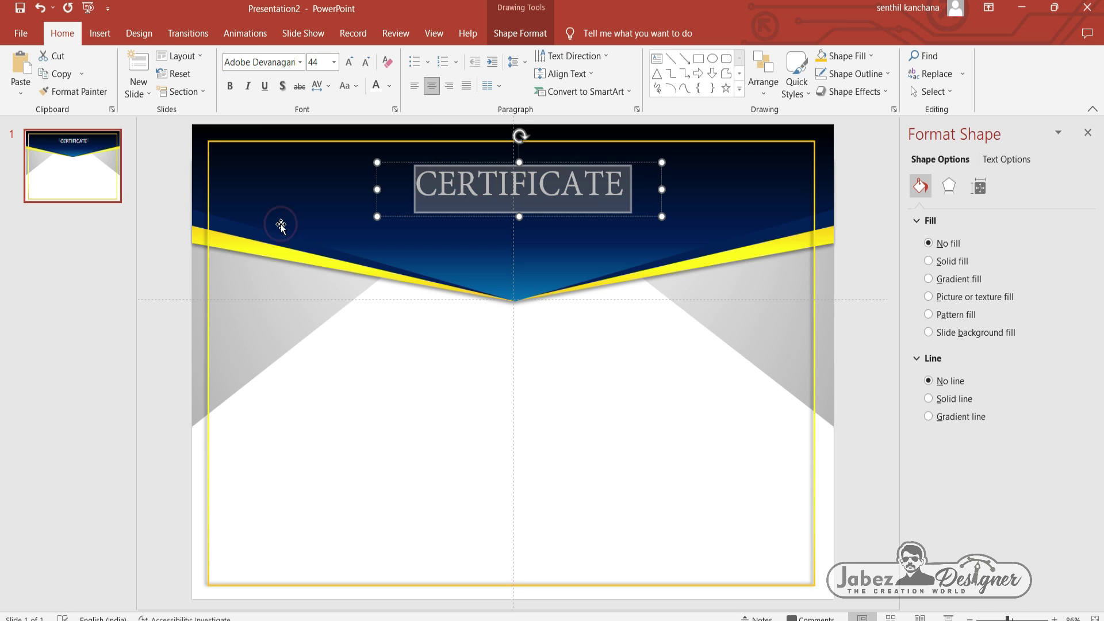
click(330, 87)
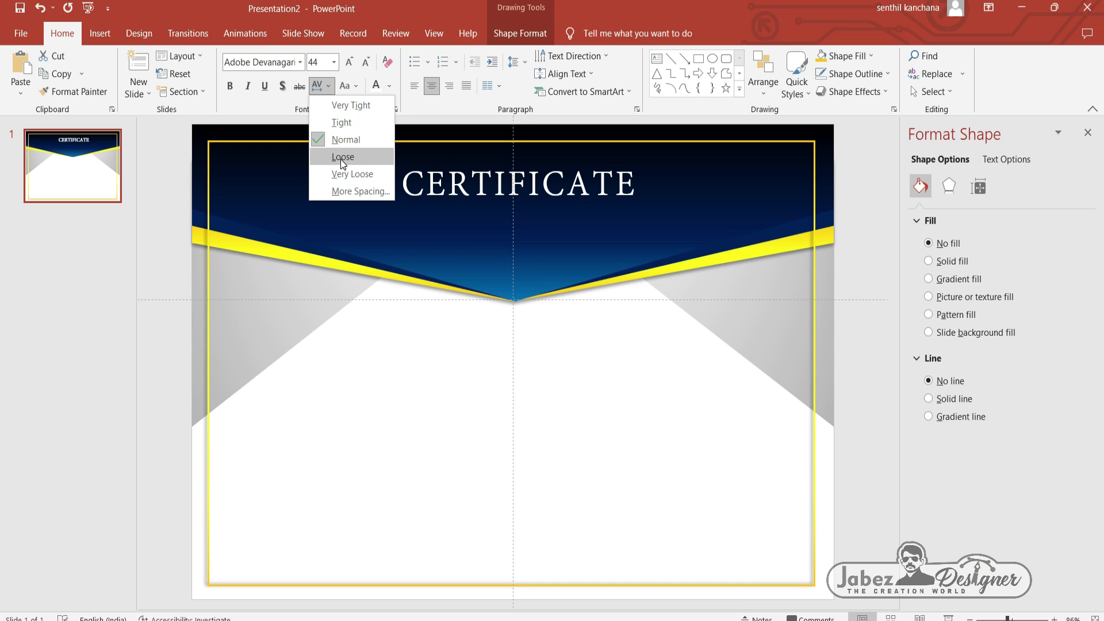
click(345, 175)
Step: Move the title box and align it to the horizontal centre of the slide
click(398, 162)
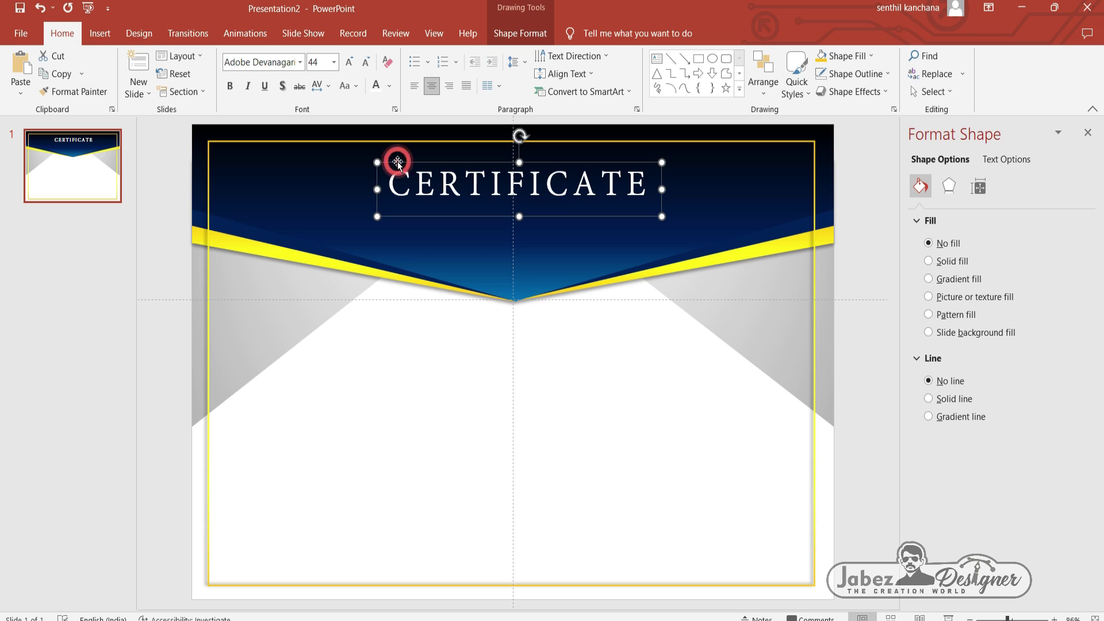
drag(397, 161, 422, 159)
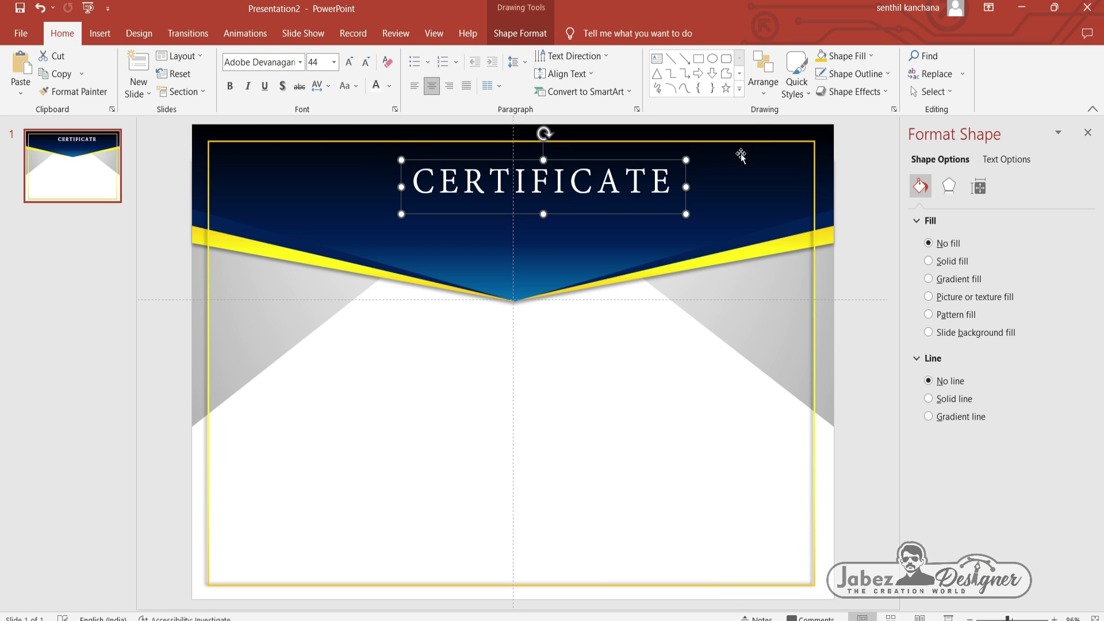
click(763, 75)
mouse_move(783, 315)
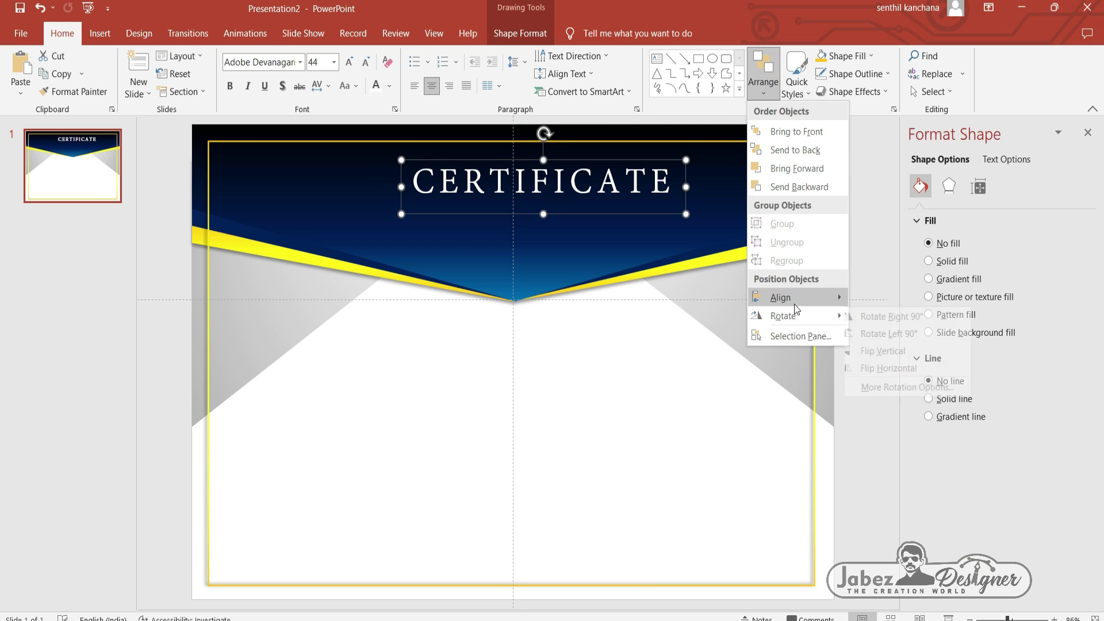
mouse_move(781, 297)
click(908, 316)
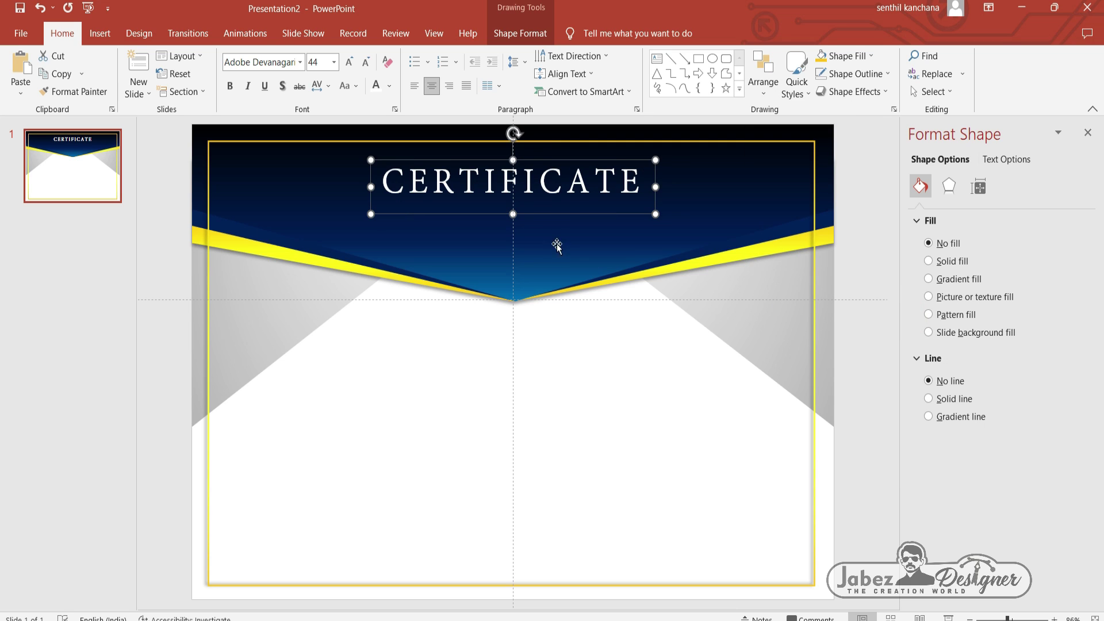
Step: Duplicate the title below itself and set the copy to Calibri with very loose spacing
drag(513, 213, 495, 216)
drag(494, 217, 499, 251)
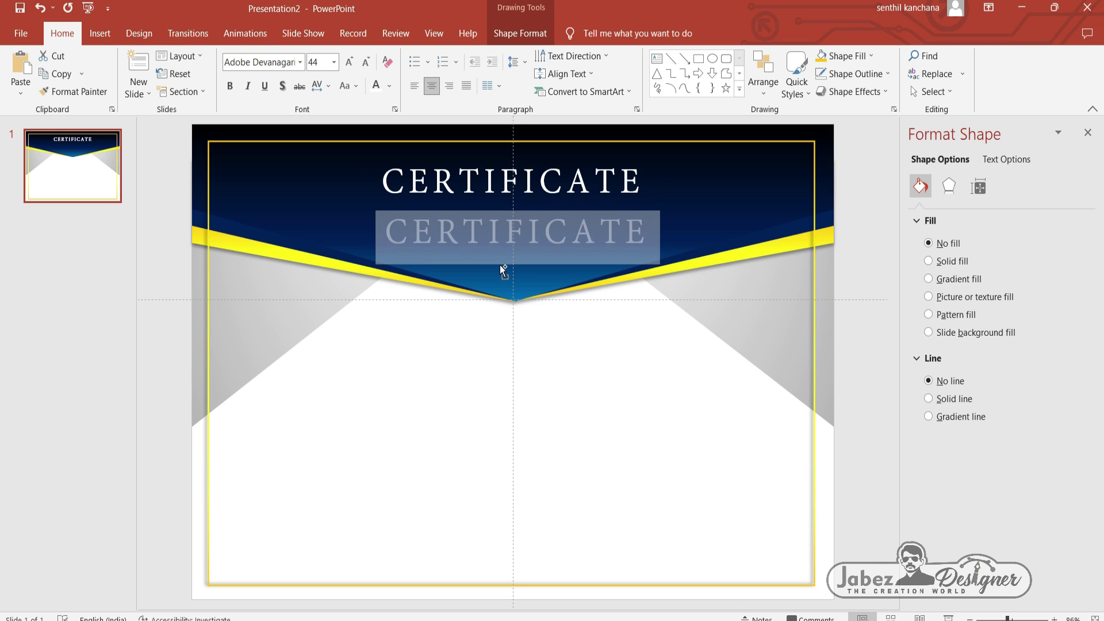
double_click(488, 229)
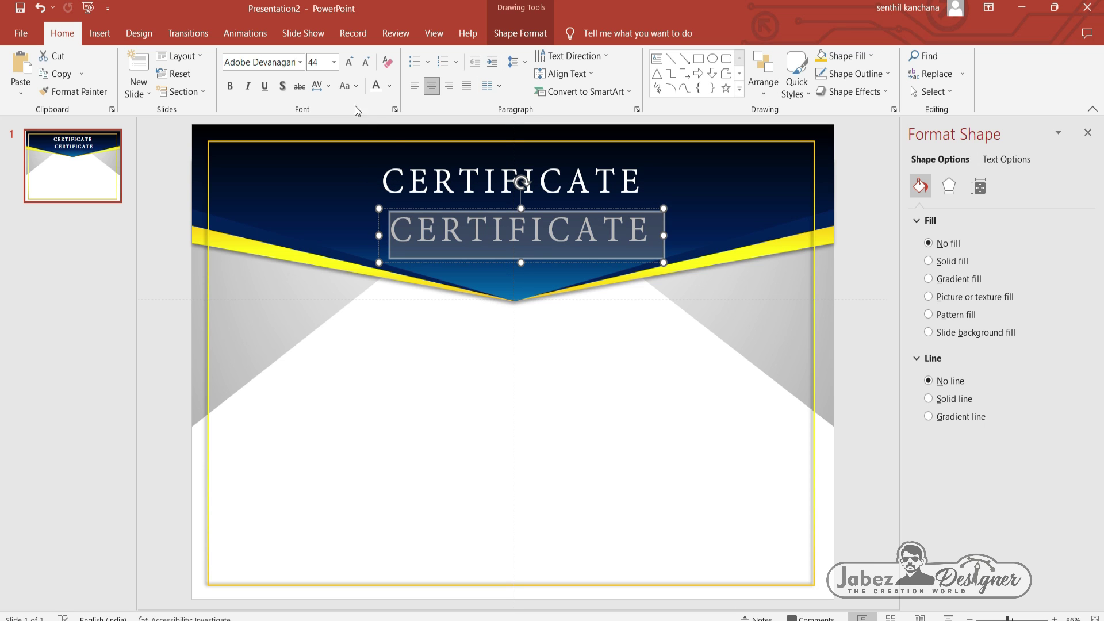
click(300, 62)
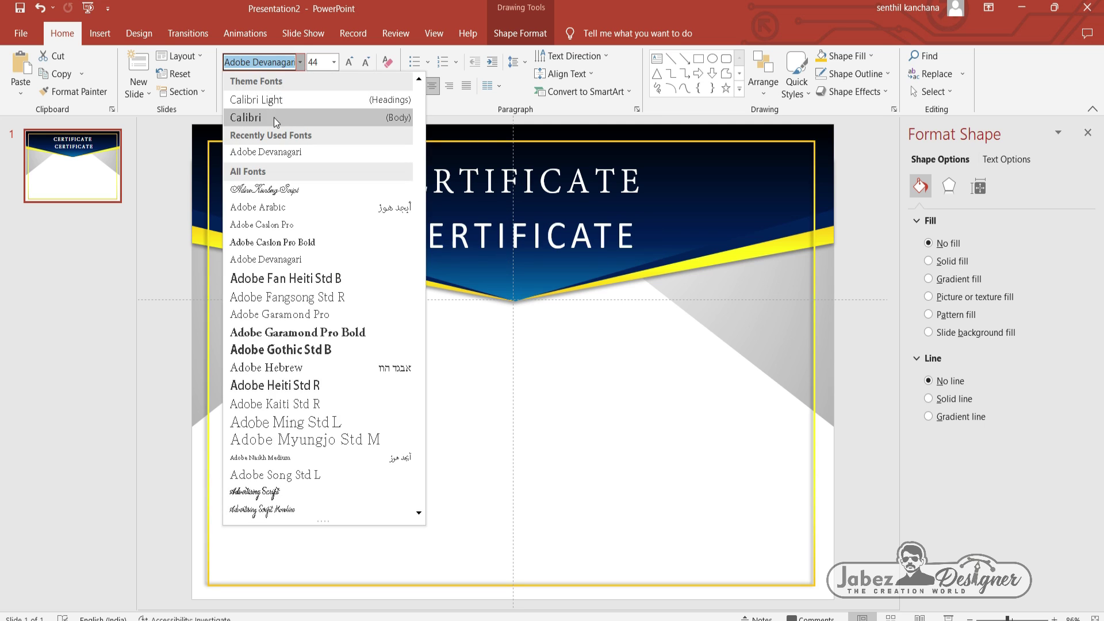
click(273, 118)
click(318, 86)
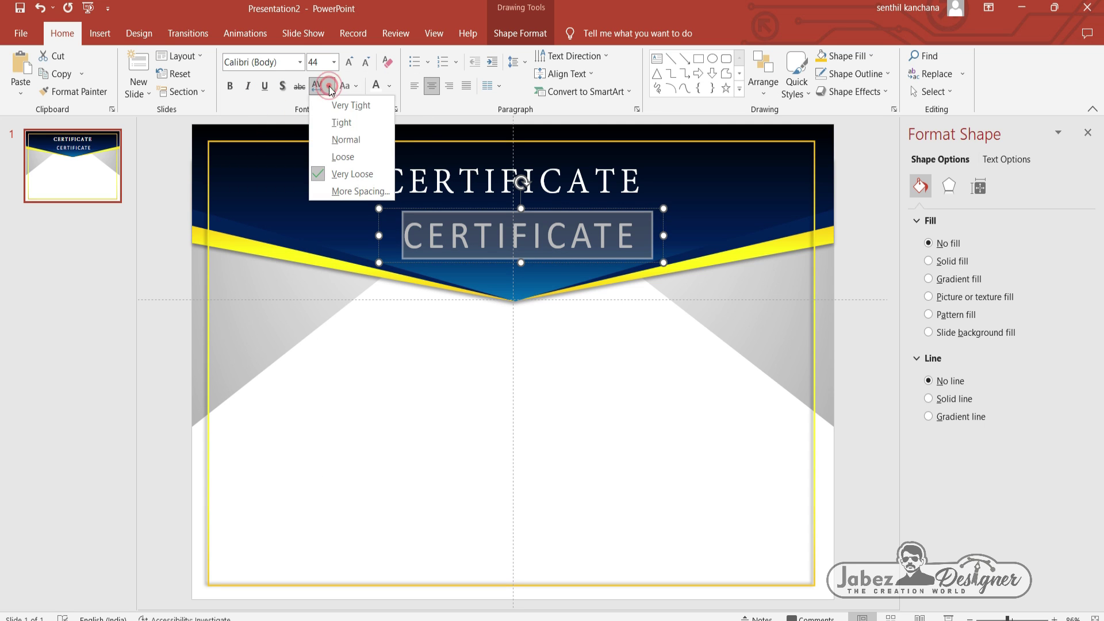
click(347, 174)
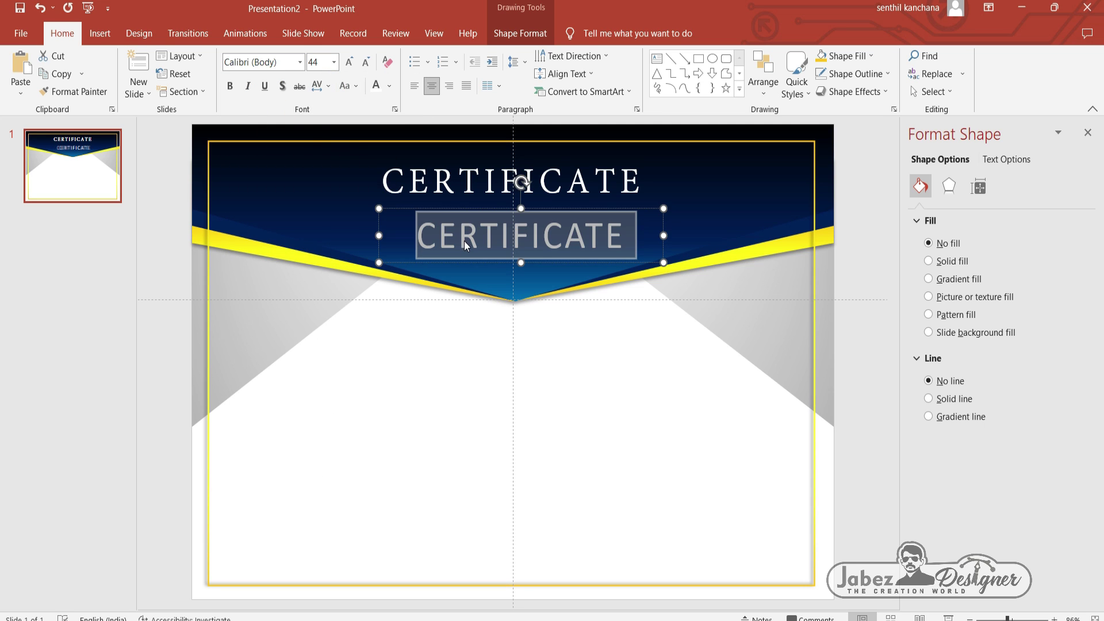
Step: Replace the copy's text with 'OF APPRECIATION', shrink it to 24 pt, and colour it yellow
text(OF)
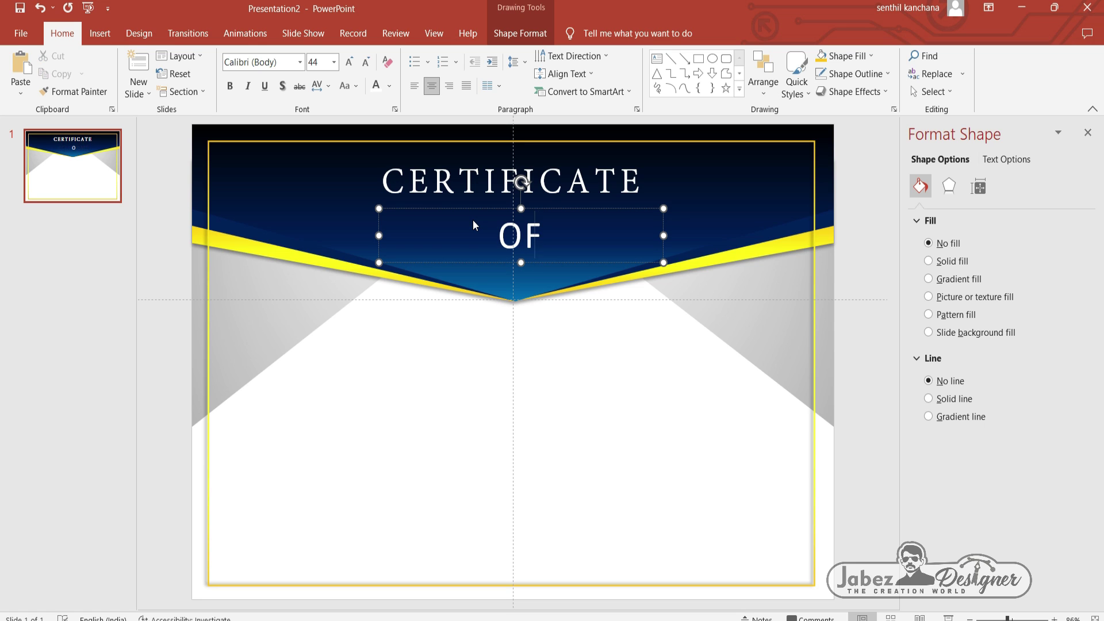
text( AP)
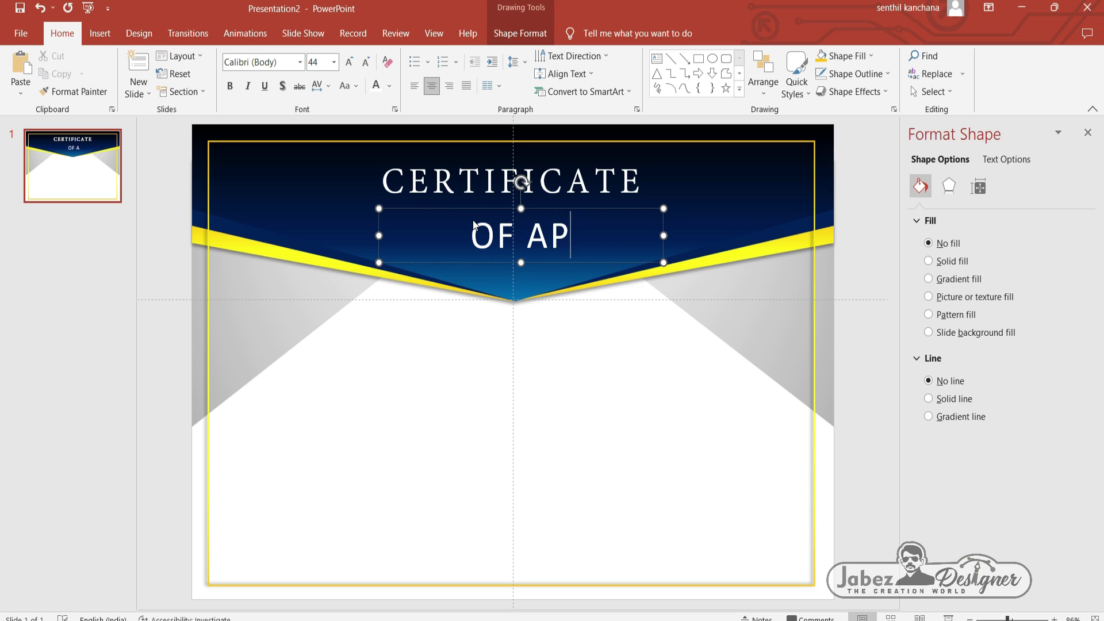
text(PRECIATION)
key(ctrl+a)
key(ctrl+shift+comma)
key(ctrl+shift+comma)
key(ctrl+shift+comma)
key(ctrl+shift+comma)
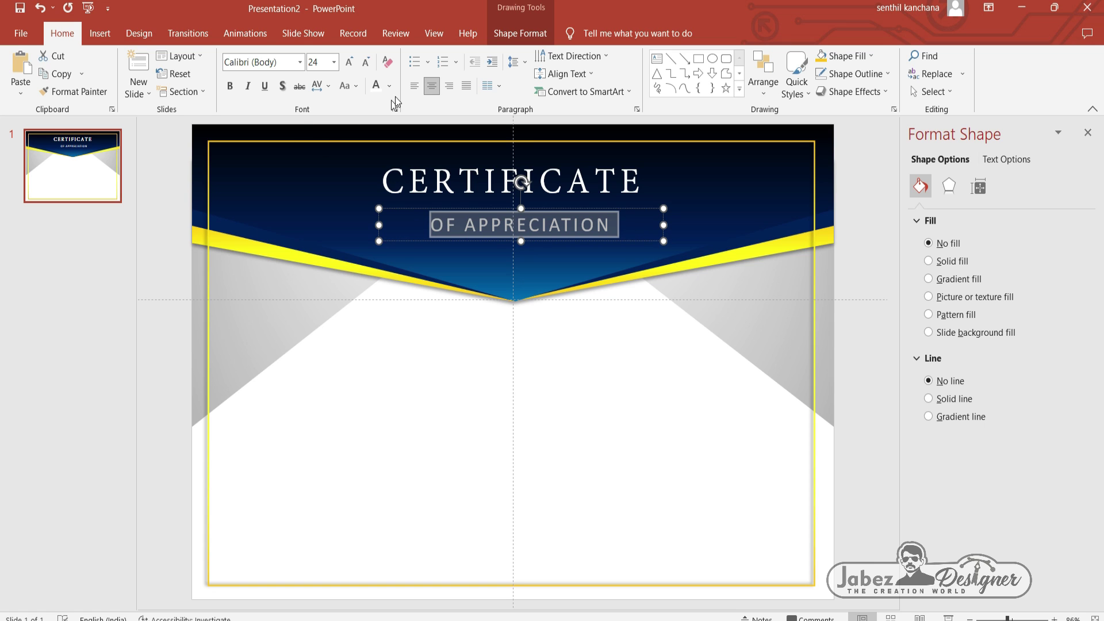
click(391, 91)
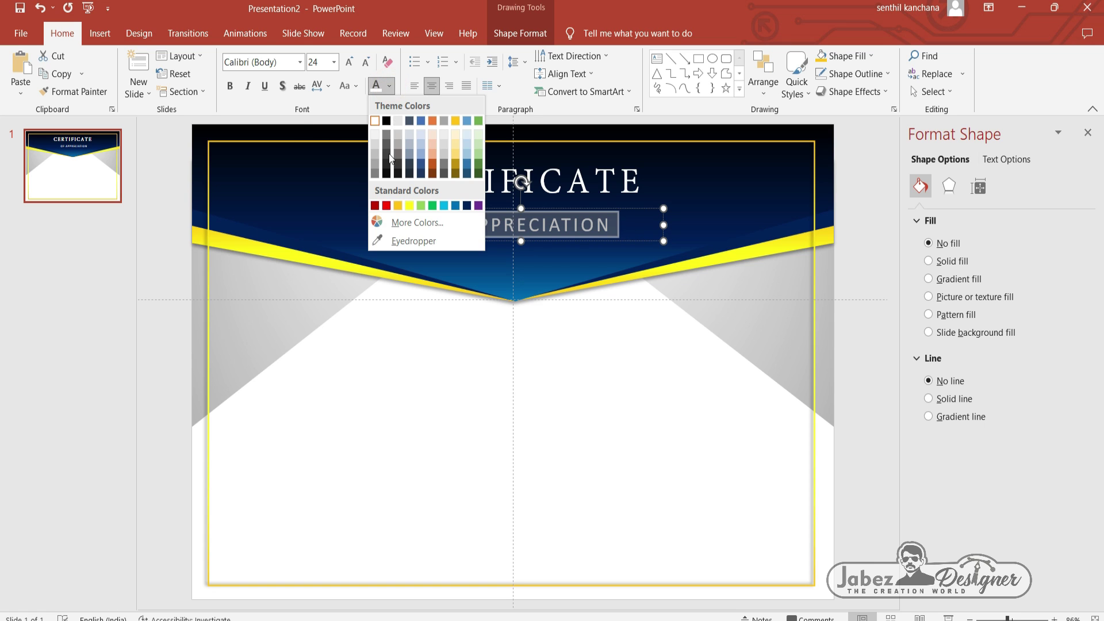
click(410, 206)
Step: Narrow the subtitle box to its text and centre it horizontally beneath CERTIFICATE
drag(476, 241, 474, 233)
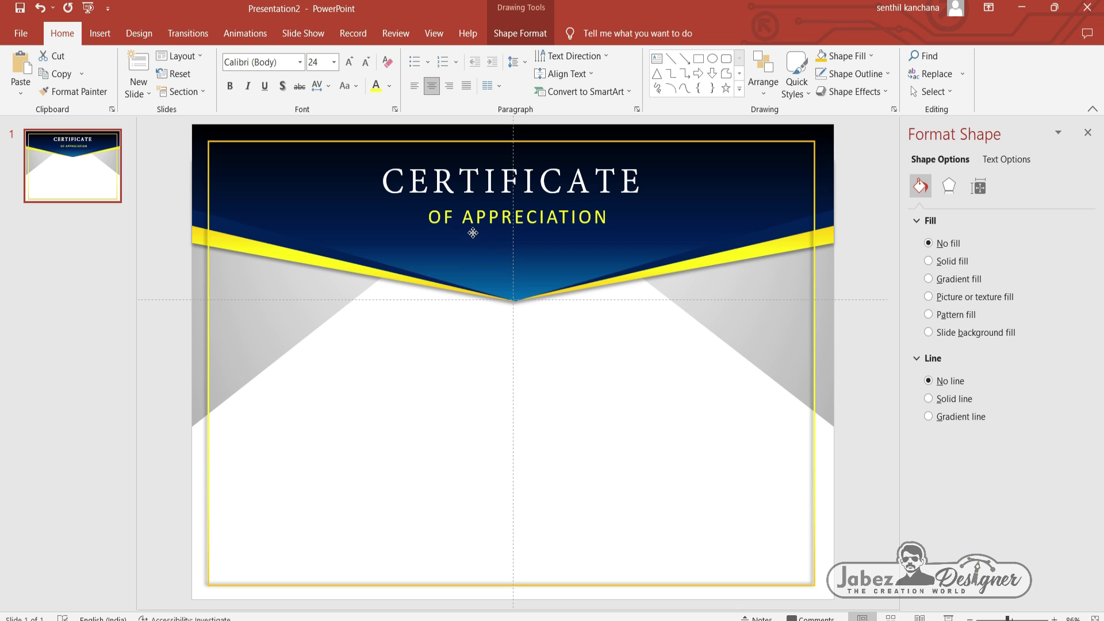
click(474, 233)
drag(666, 216, 606, 221)
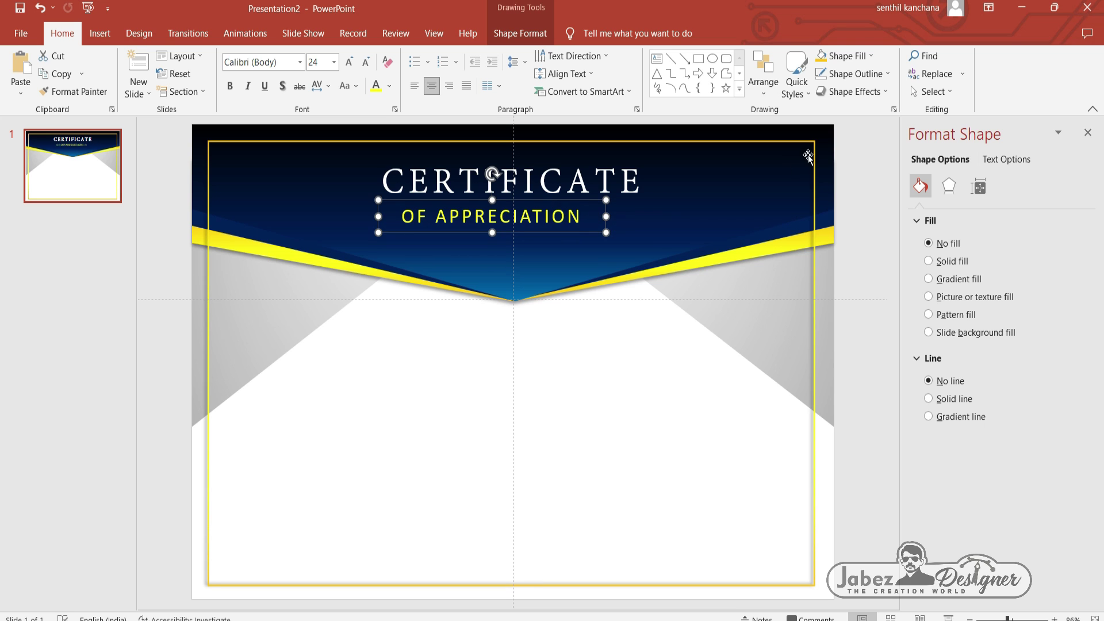
click(763, 75)
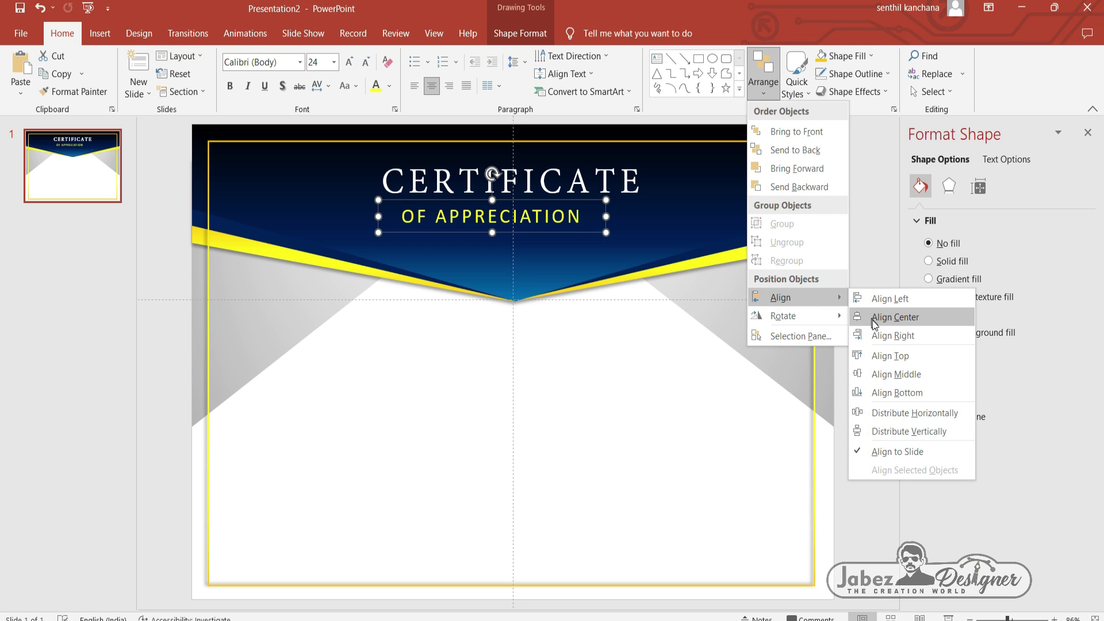
click(875, 320)
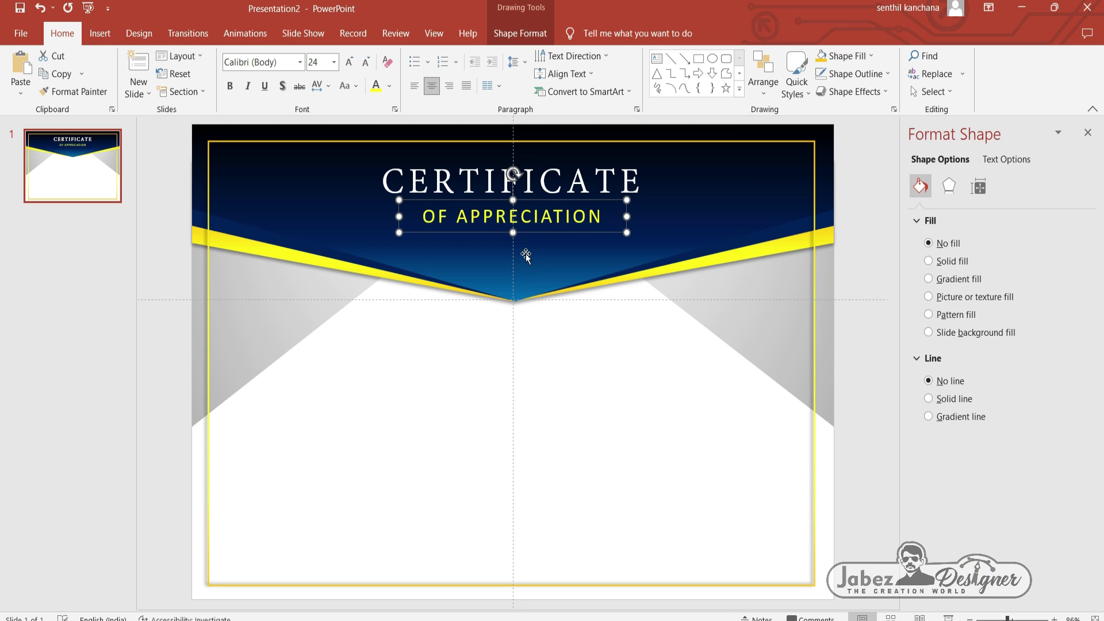
click(603, 406)
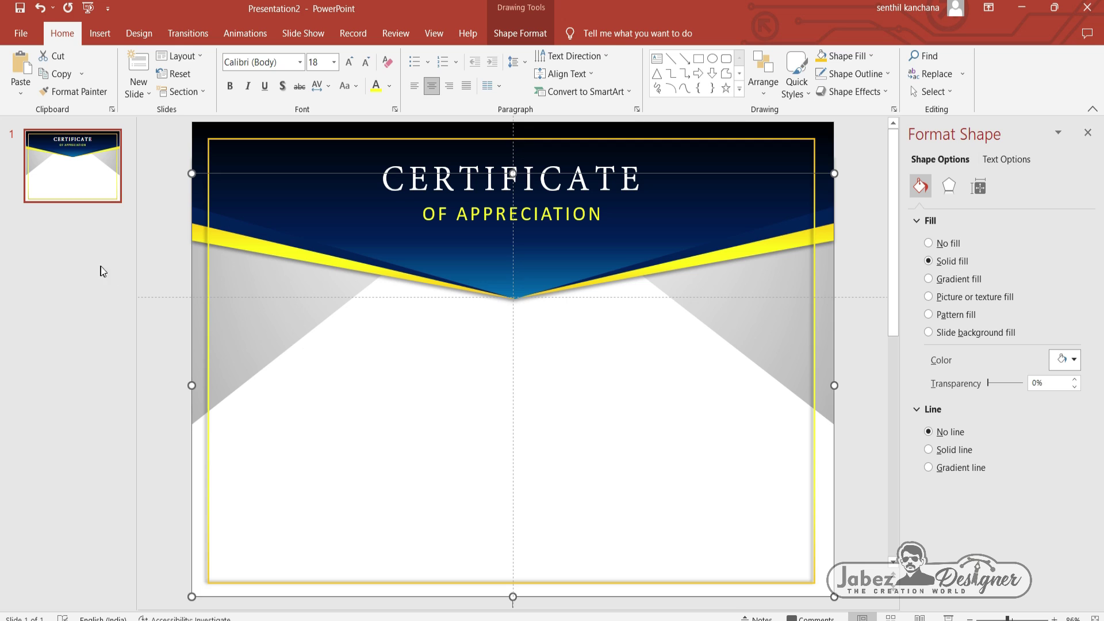
Step: Add a new slide after slide 1, delete both its placeholders, and show the Shapes list
click(119, 274)
click(74, 192)
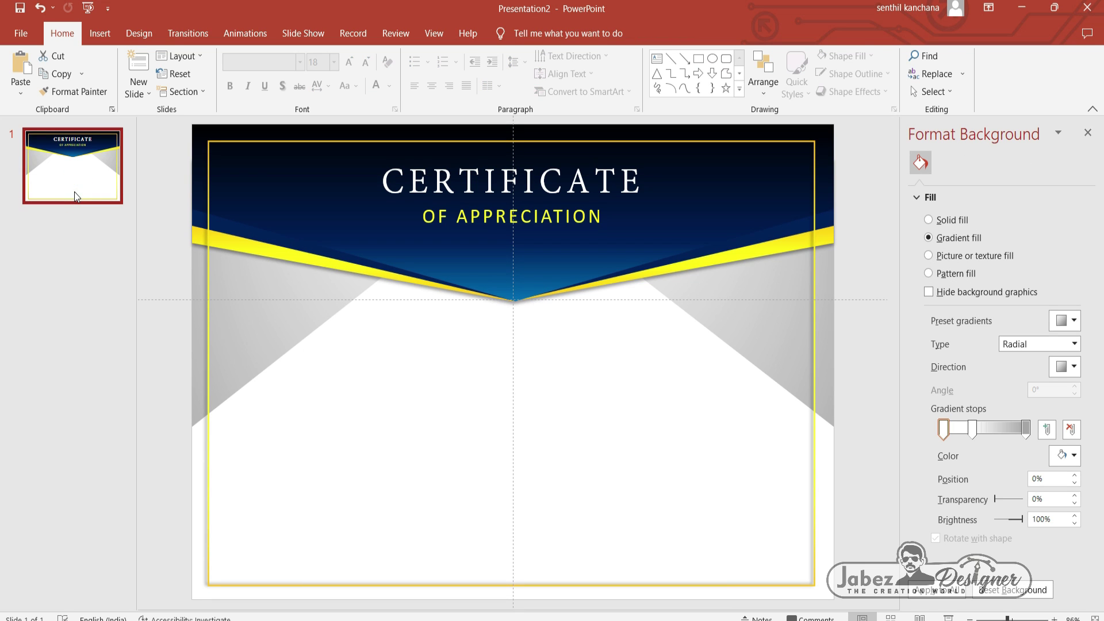
right_click(74, 194)
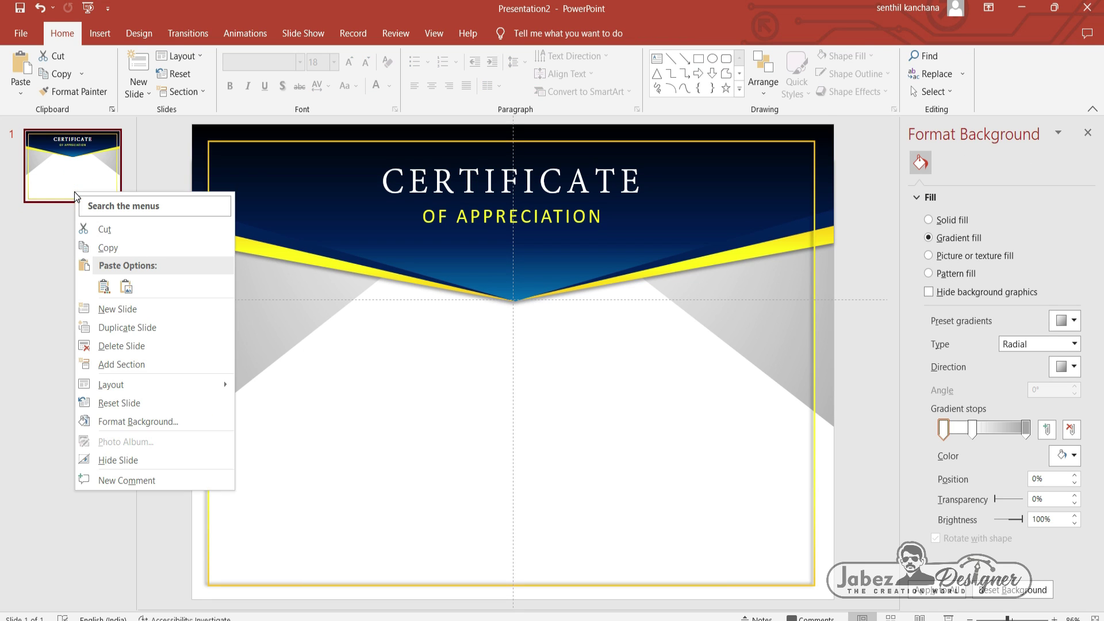
click(136, 307)
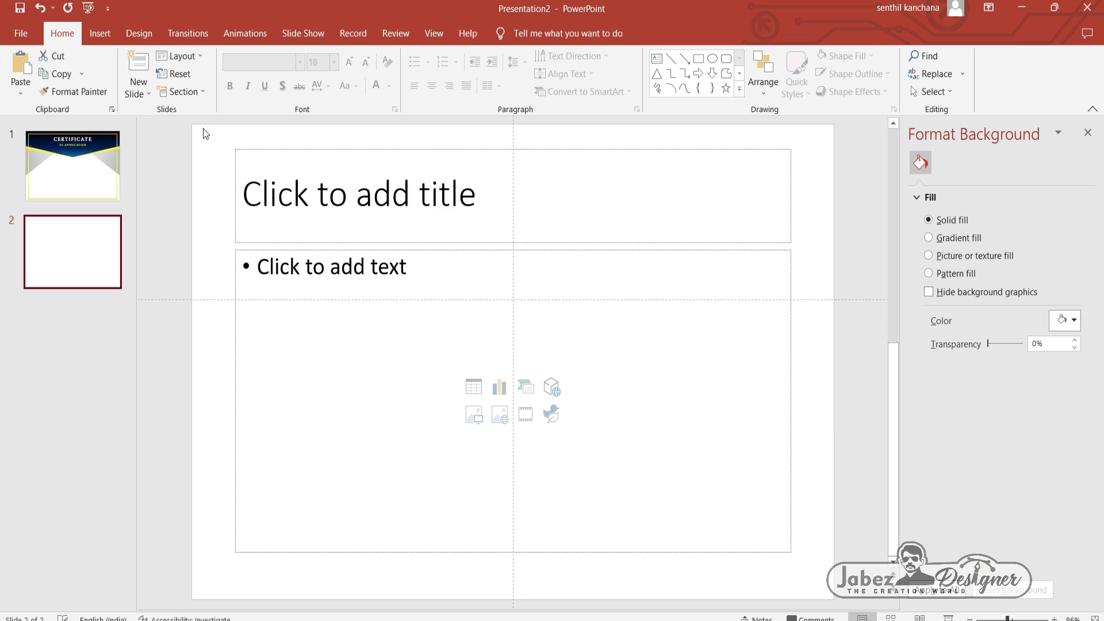
drag(202, 129, 844, 572)
key(Delete)
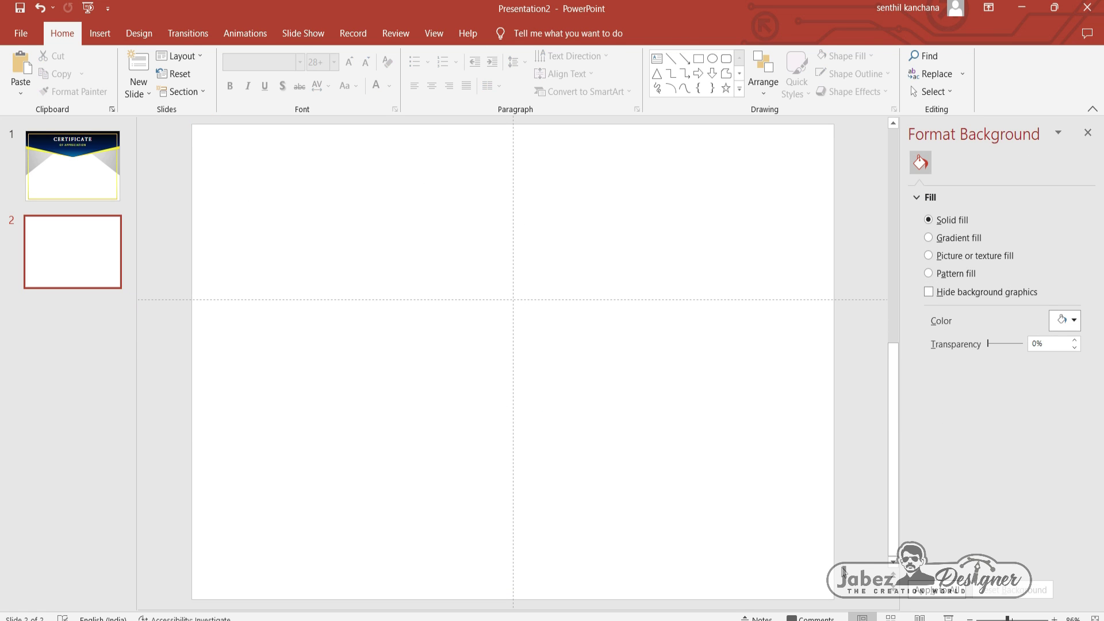
click(102, 34)
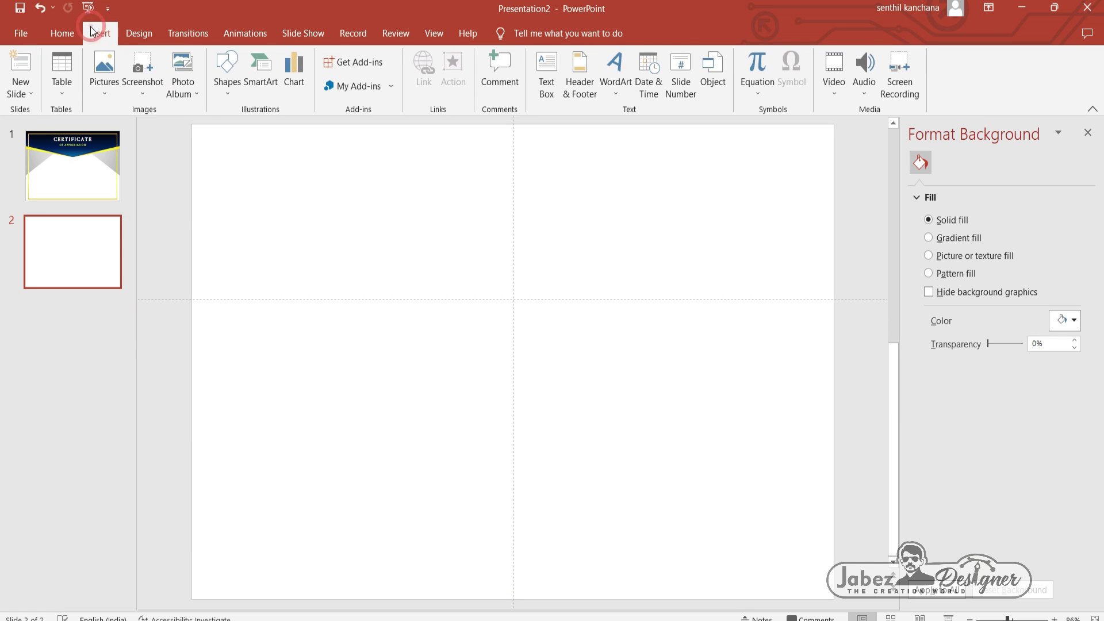
click(222, 86)
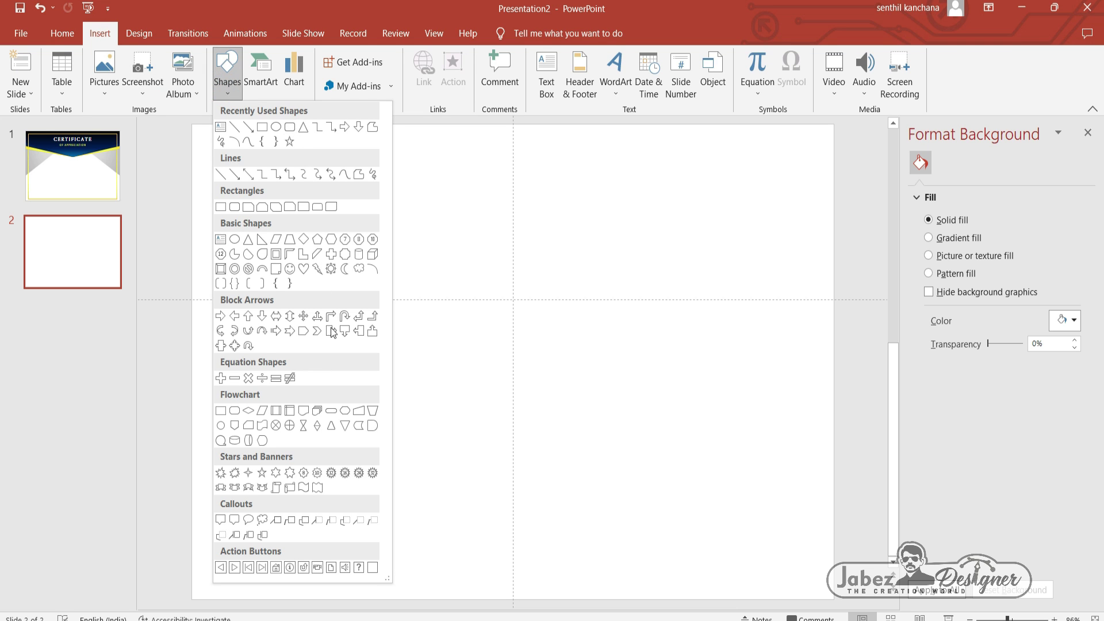
Step: Draw a 16-point star on slide 2 and shorten its points
click(345, 474)
mouse_move(376, 247)
mouse_down()
mouse_move(514, 369)
mouse_move(514, 391)
mouse_up()
drag(445, 266, 445, 257)
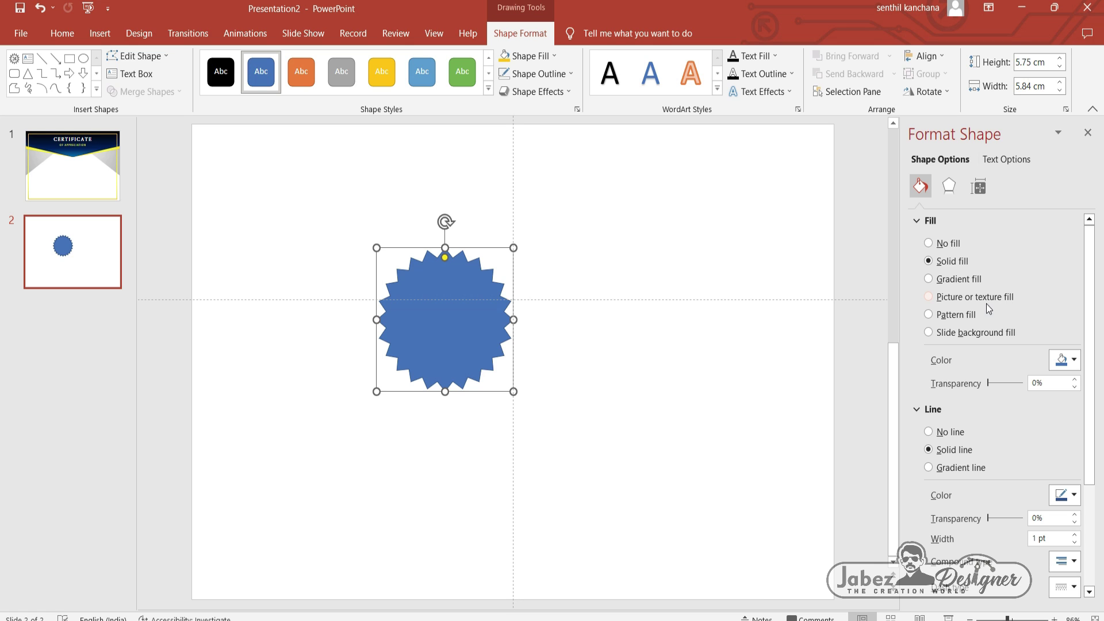
Step: Fill the starburst with a gradient whose three stops are all yellow
click(974, 280)
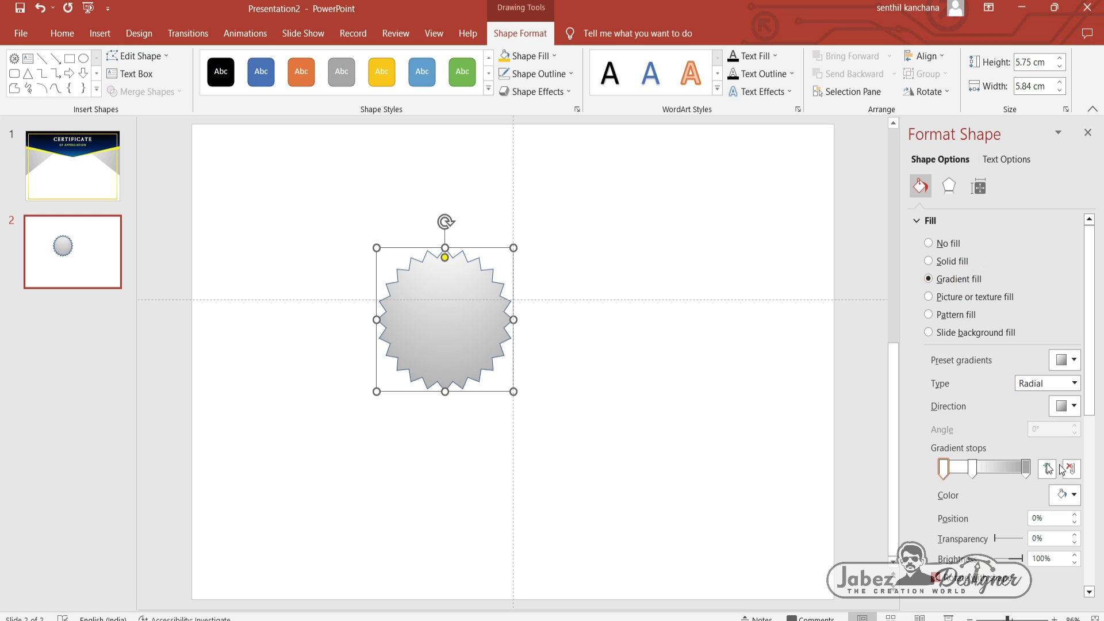
click(945, 469)
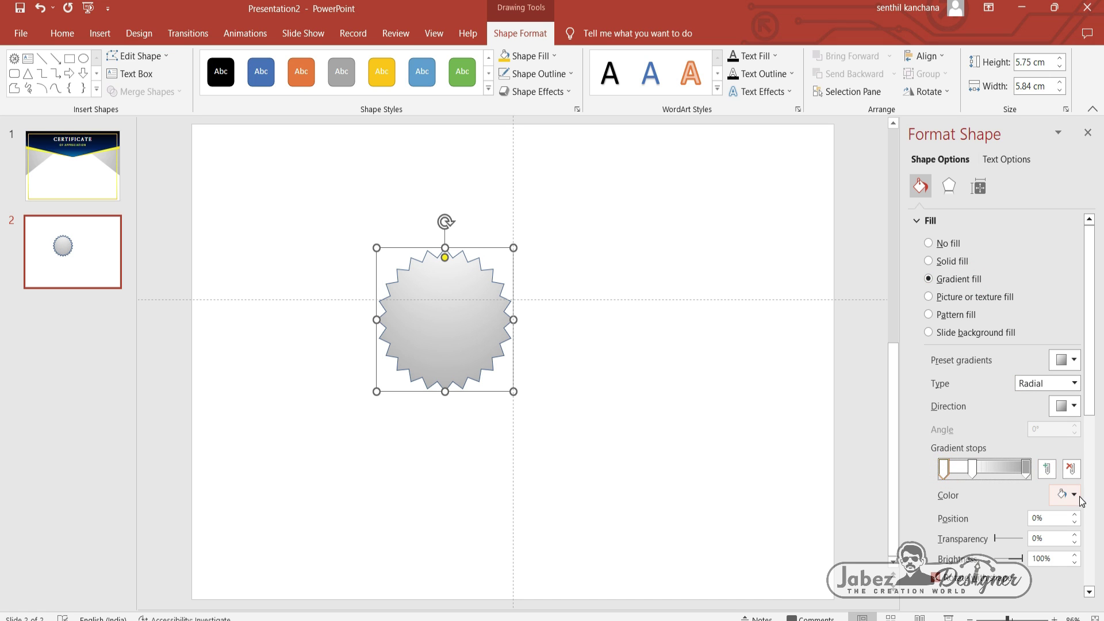
click(1073, 496)
click(1015, 448)
click(972, 469)
click(1075, 496)
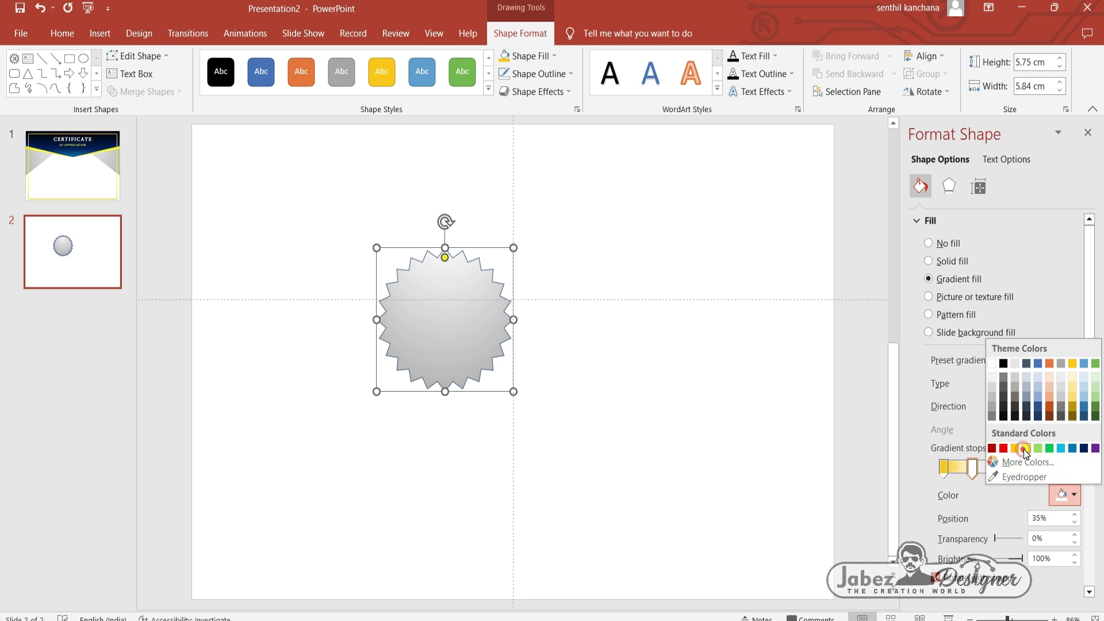
click(1016, 447)
click(1025, 469)
click(1074, 495)
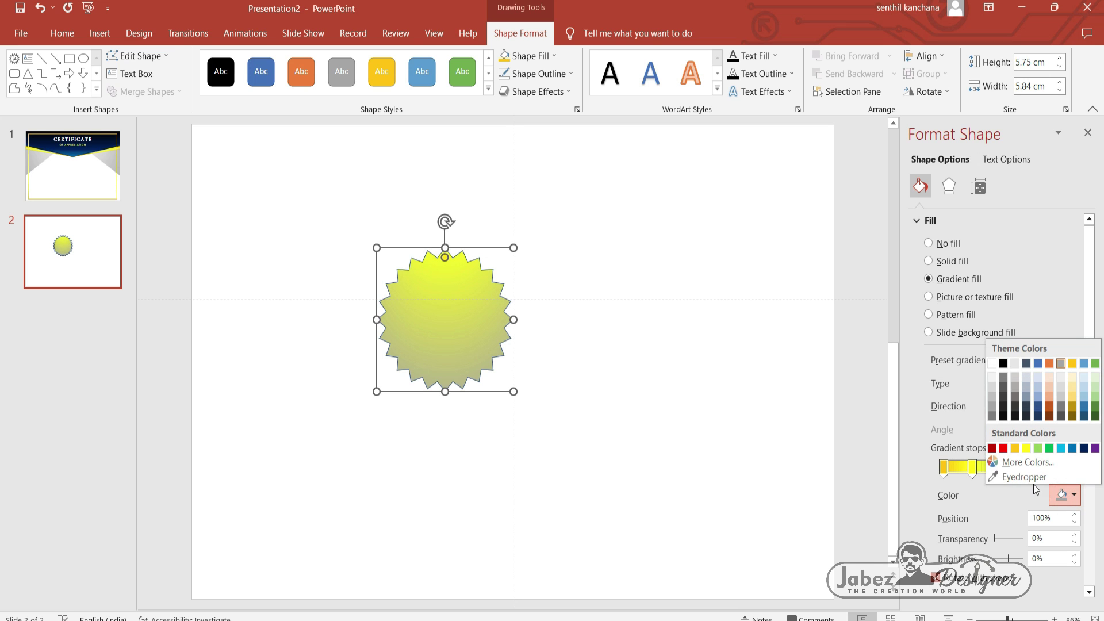
click(1015, 444)
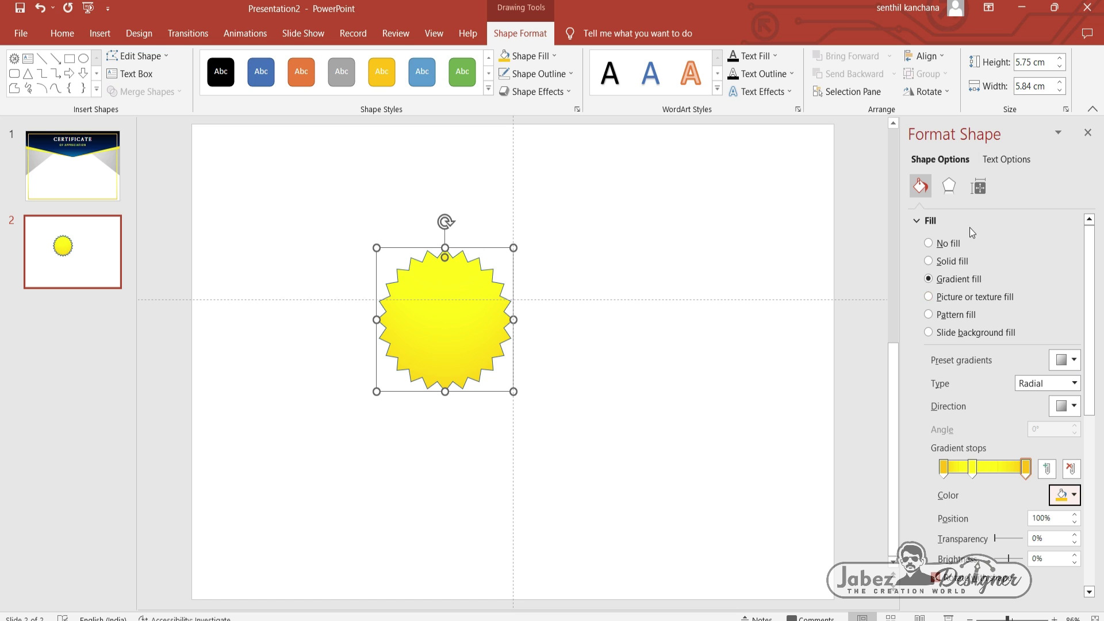
Step: Set the starburst's line to No line
scroll(988, 474, down, 3)
scroll(982, 505, down, 3)
click(928, 478)
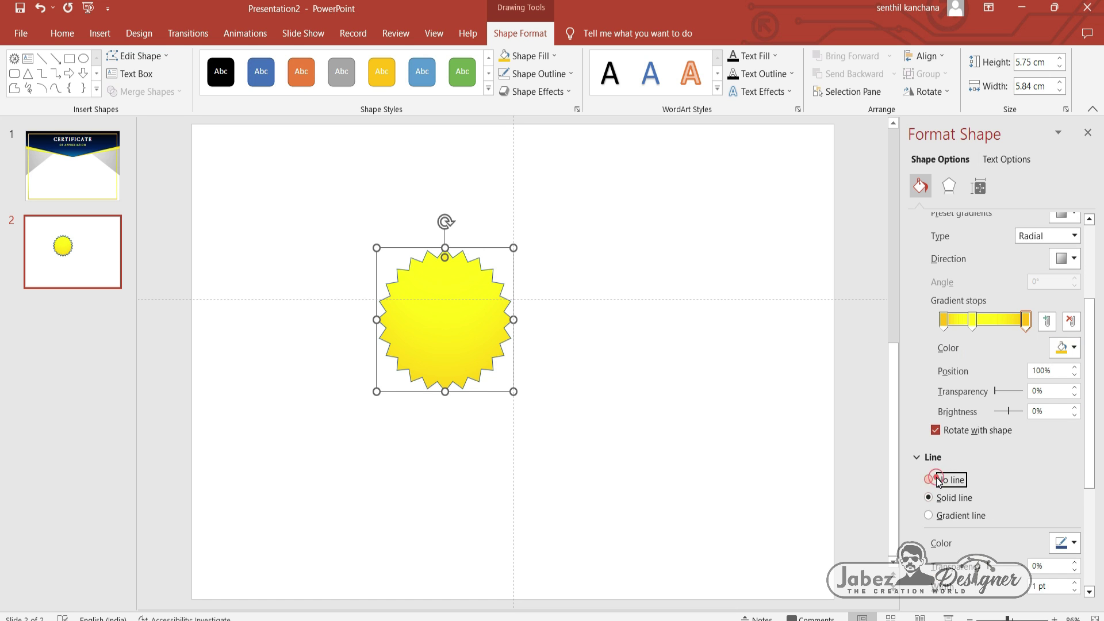
scroll(938, 482, up, 3)
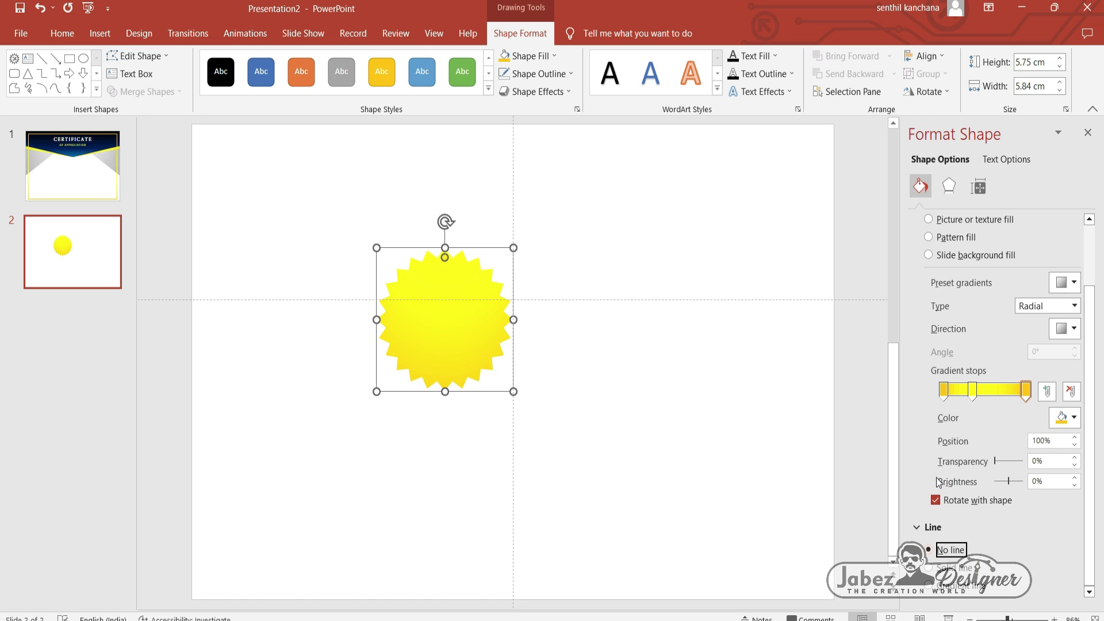
click(661, 352)
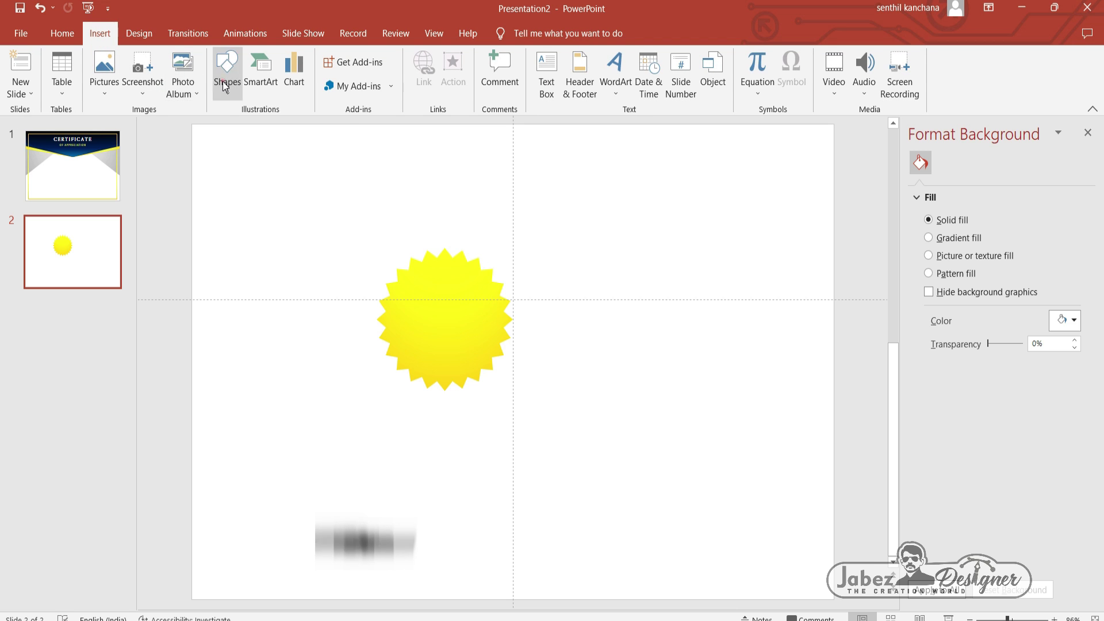
Step: Draw a circle over the yellow starburst and enlarge it slightly
click(227, 72)
click(290, 141)
drag(407, 275, 494, 364)
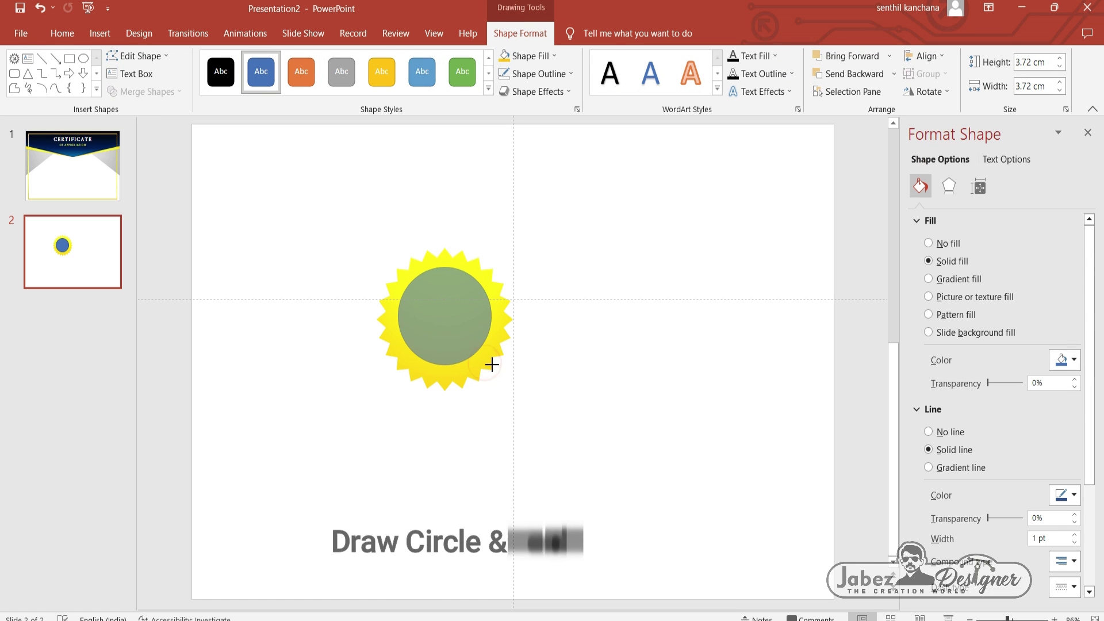
mouse_move(485, 362)
mouse_down()
mouse_move(495, 365)
mouse_move(448, 339)
mouse_move(488, 370)
mouse_up()
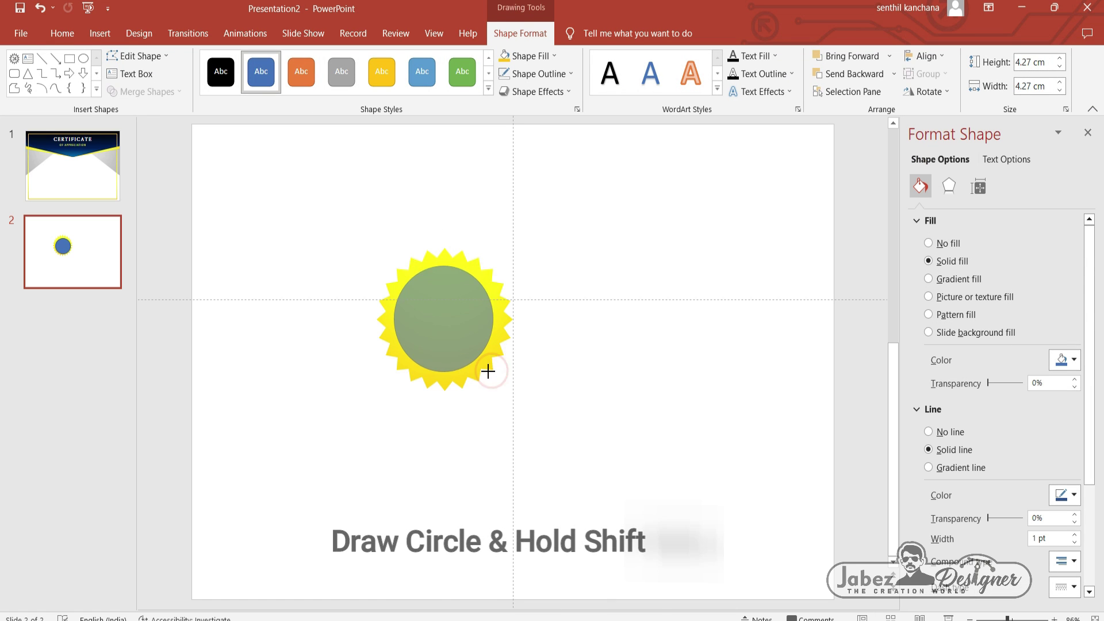
click(488, 89)
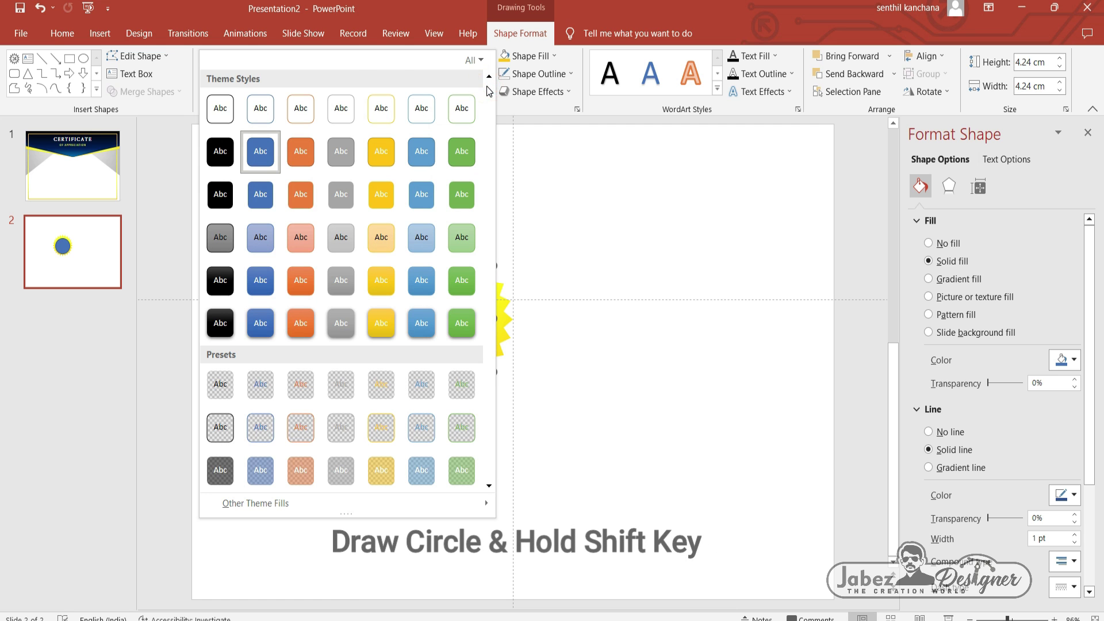
click(559, 188)
Step: Fill the circle with a navy-blue-navy gradient
click(961, 281)
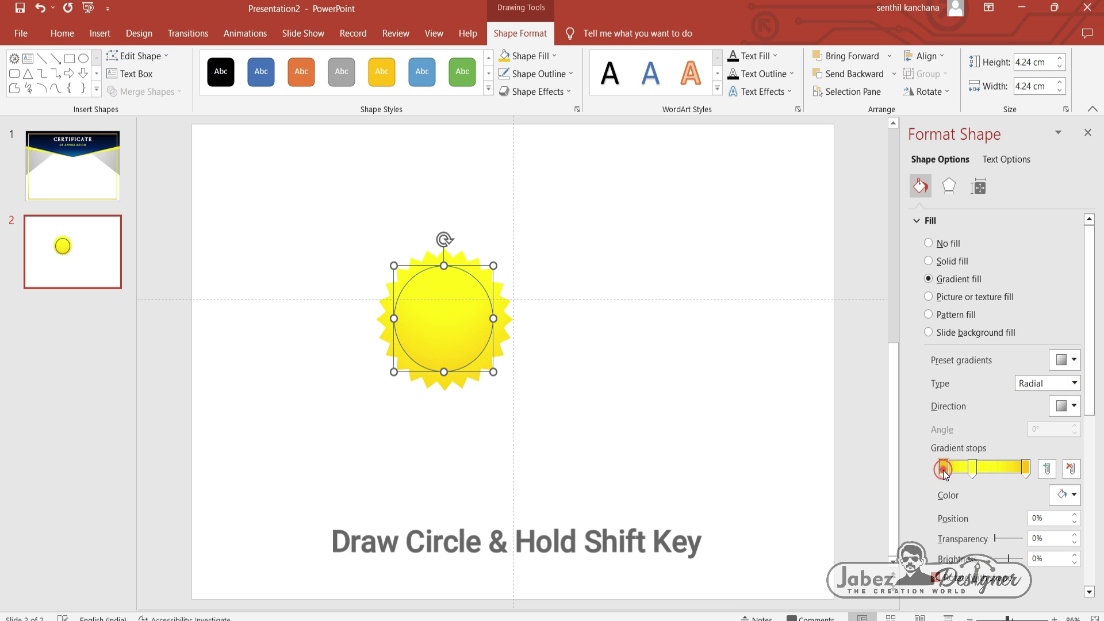
click(1064, 495)
click(1085, 448)
click(973, 468)
click(1068, 495)
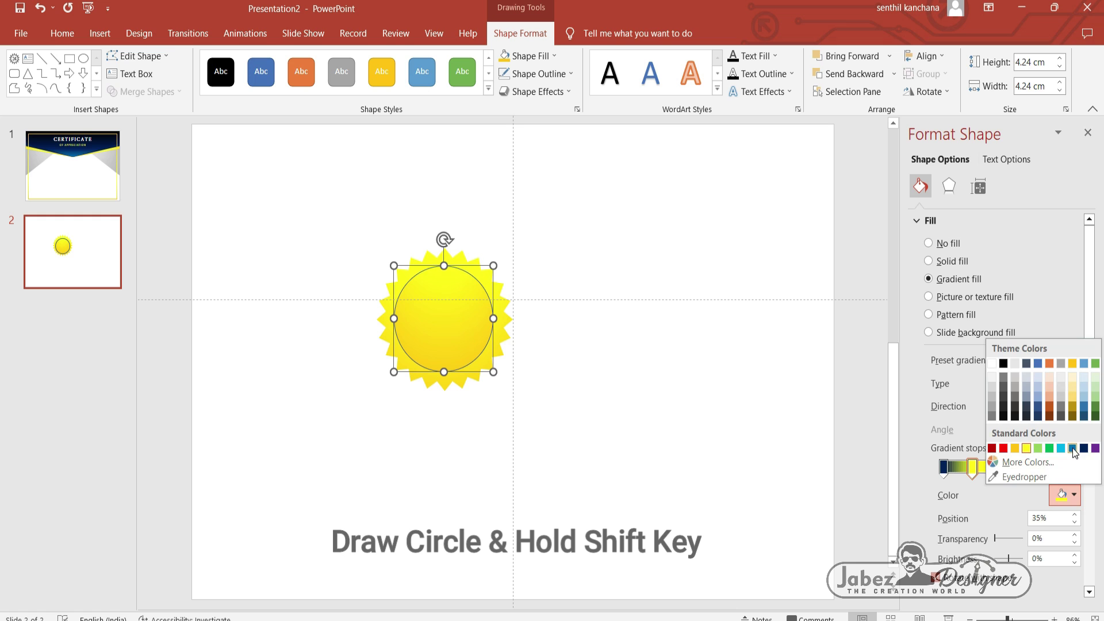
click(1072, 449)
click(1026, 468)
click(1070, 495)
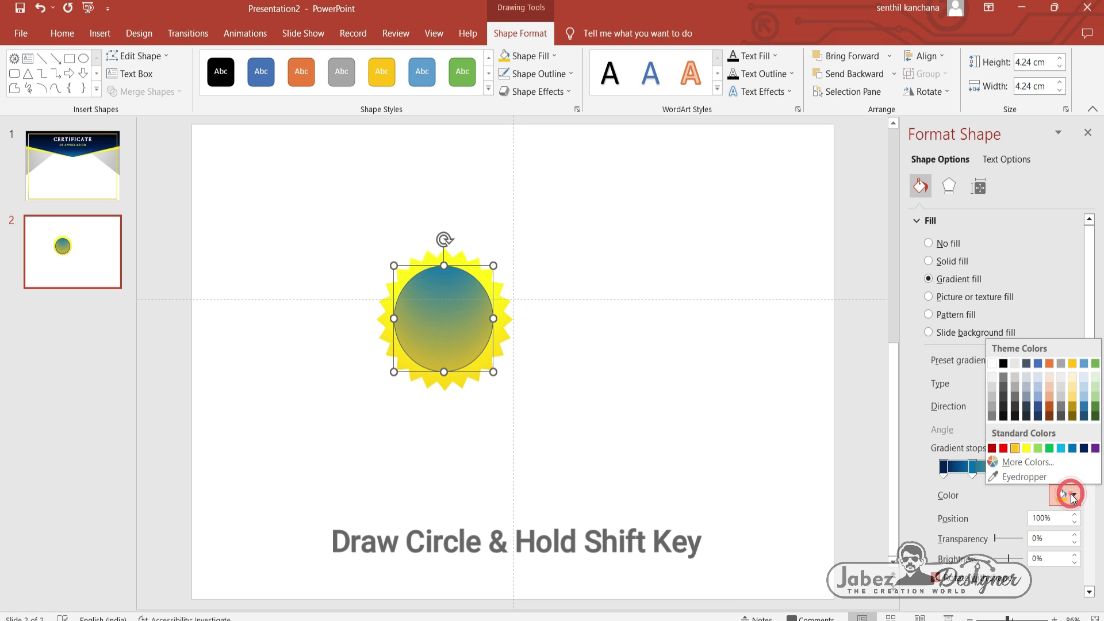
click(1086, 450)
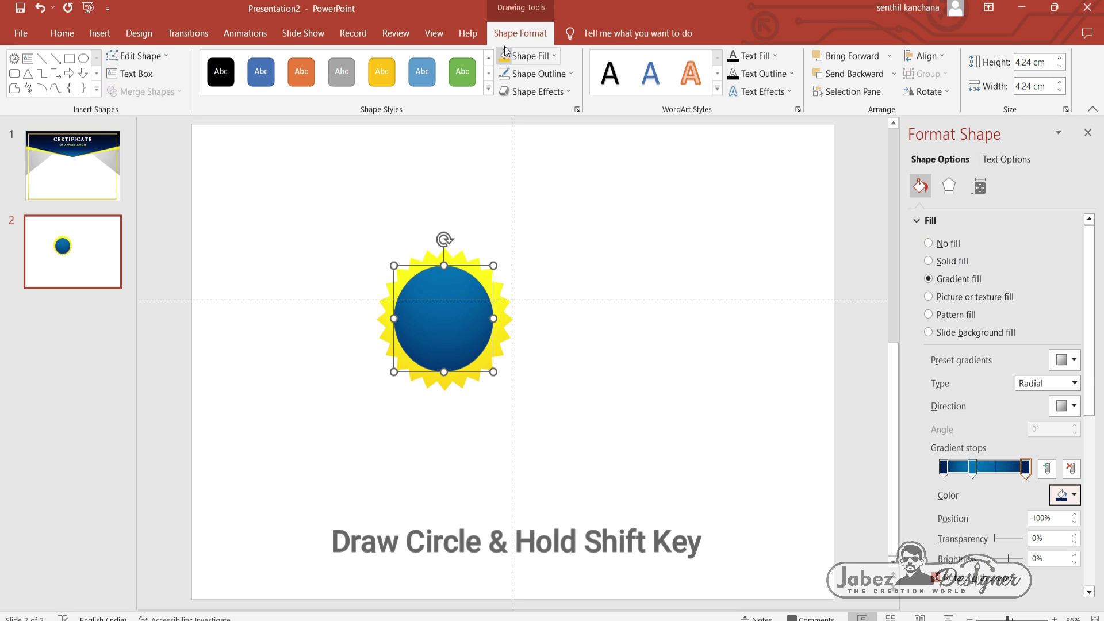
Step: Apply a preset bevel effect to the circle
click(535, 91)
mouse_move(545, 120)
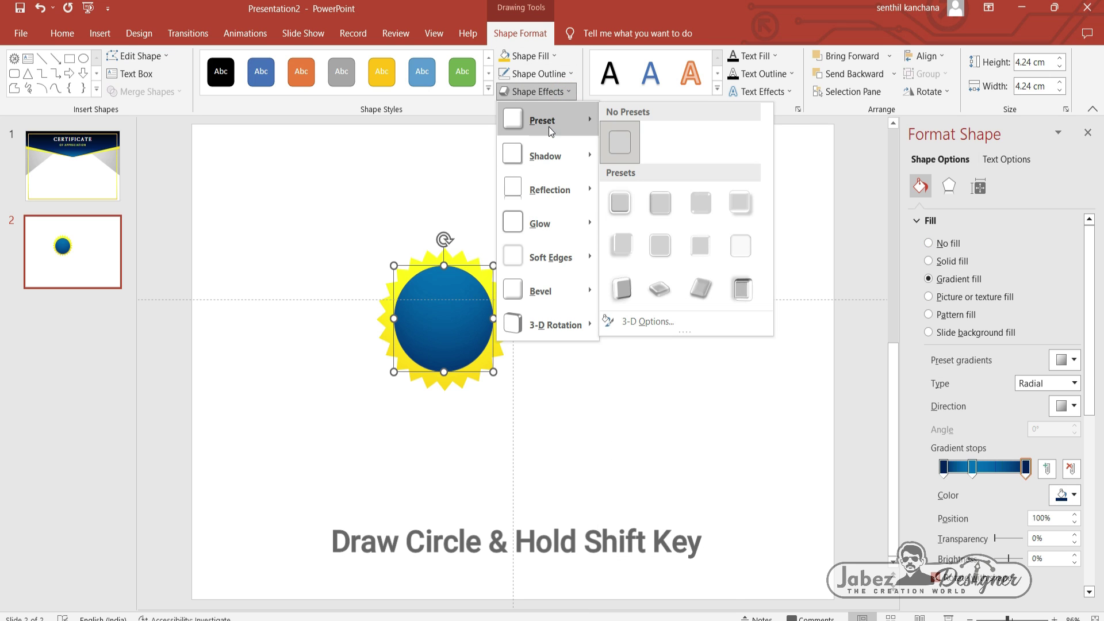
click(620, 201)
click(564, 74)
click(564, 74)
click(562, 91)
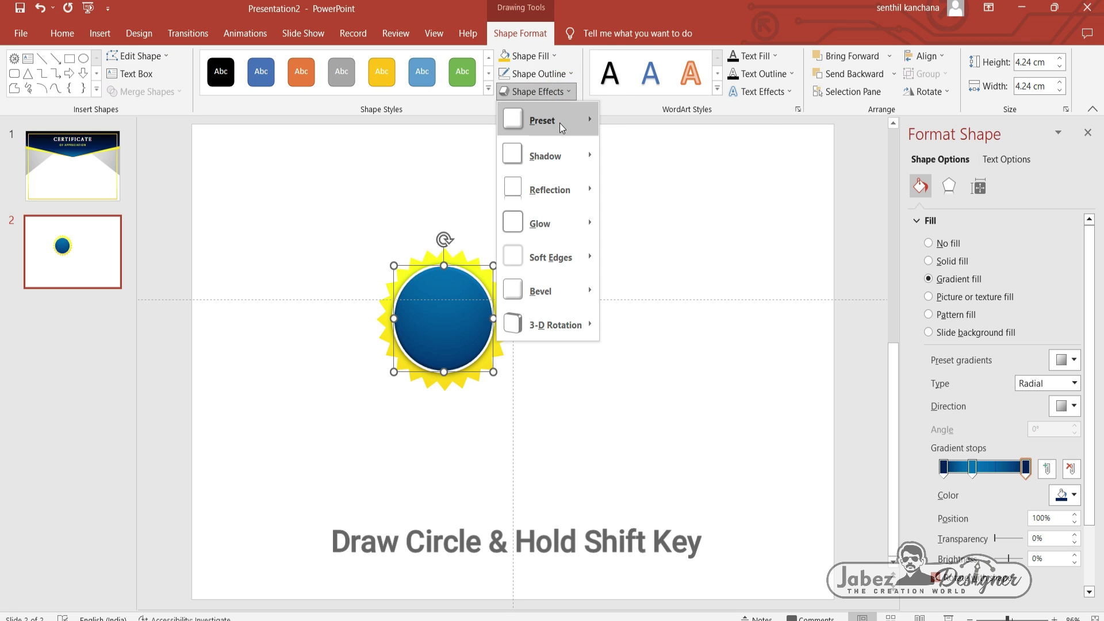
mouse_move(543, 119)
click(665, 202)
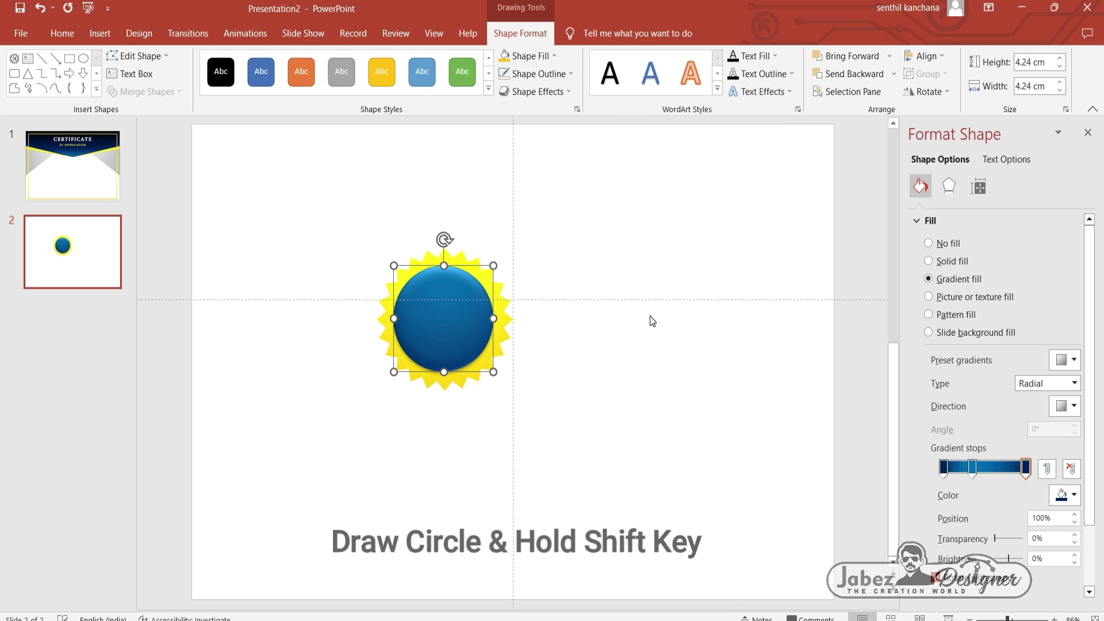
click(523, 323)
Step: Remove the middle gradient stop to darken the circle and centre it on the starburst
click(467, 368)
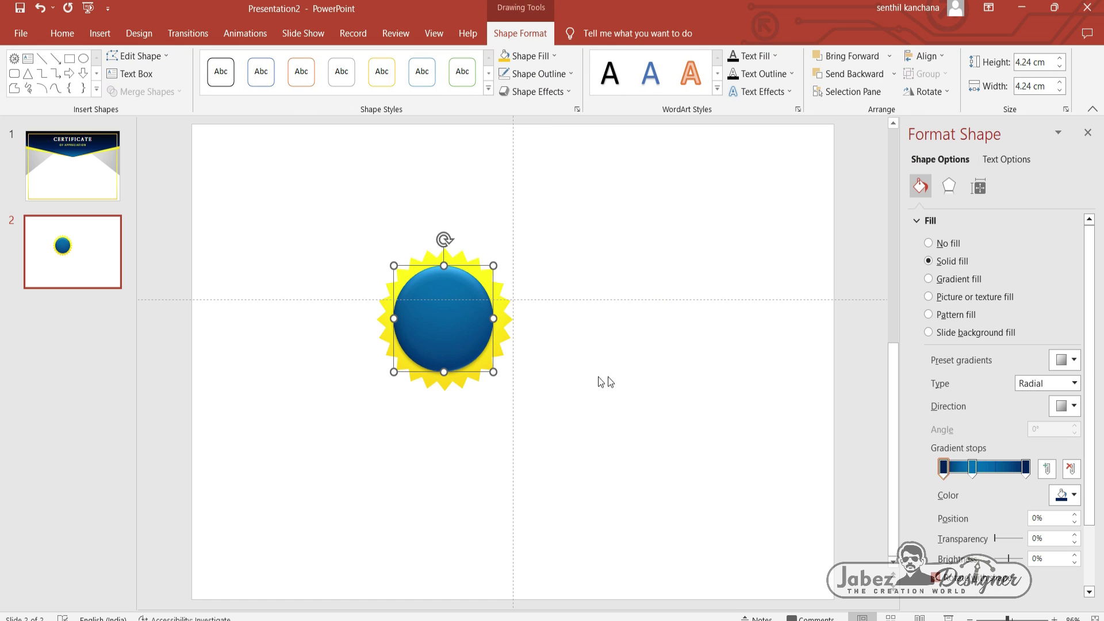
drag(971, 478, 977, 513)
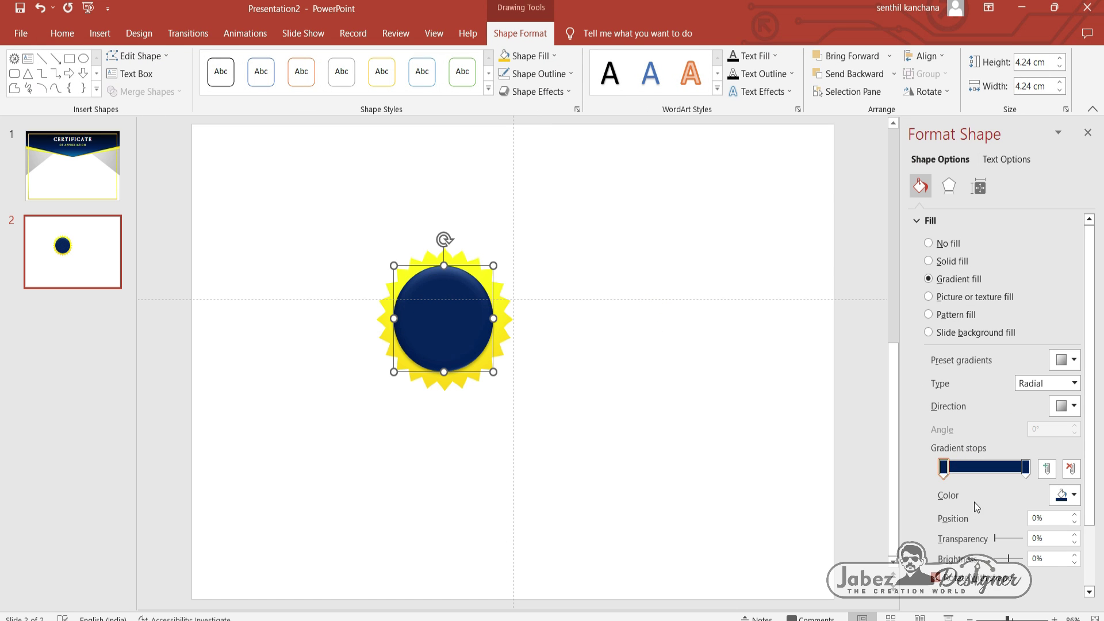
click(502, 425)
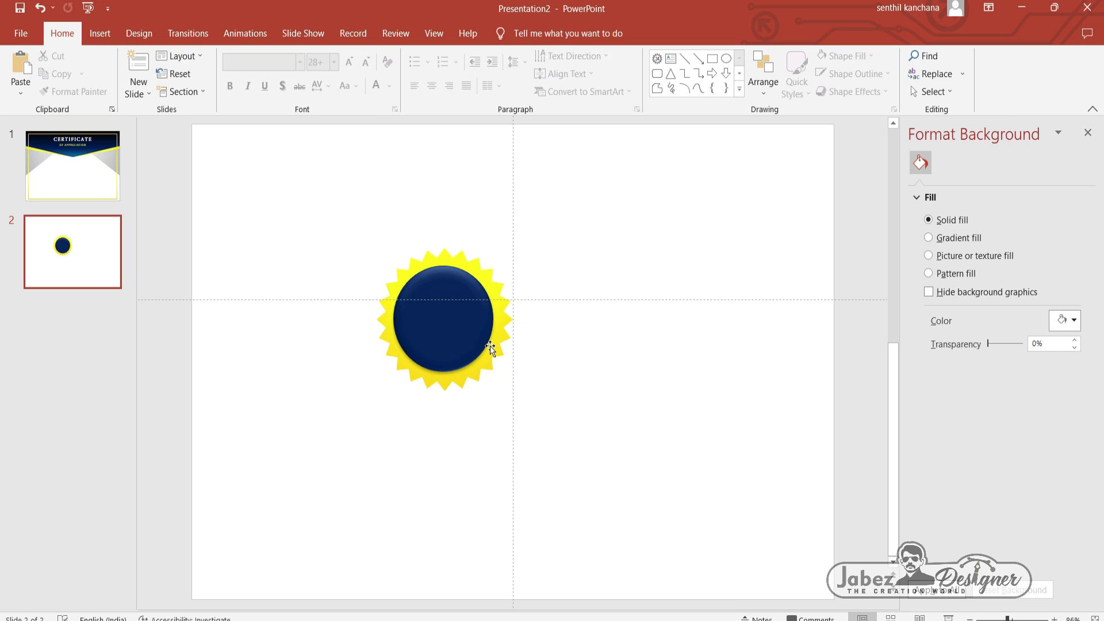
click(490, 348)
drag(473, 330, 454, 349)
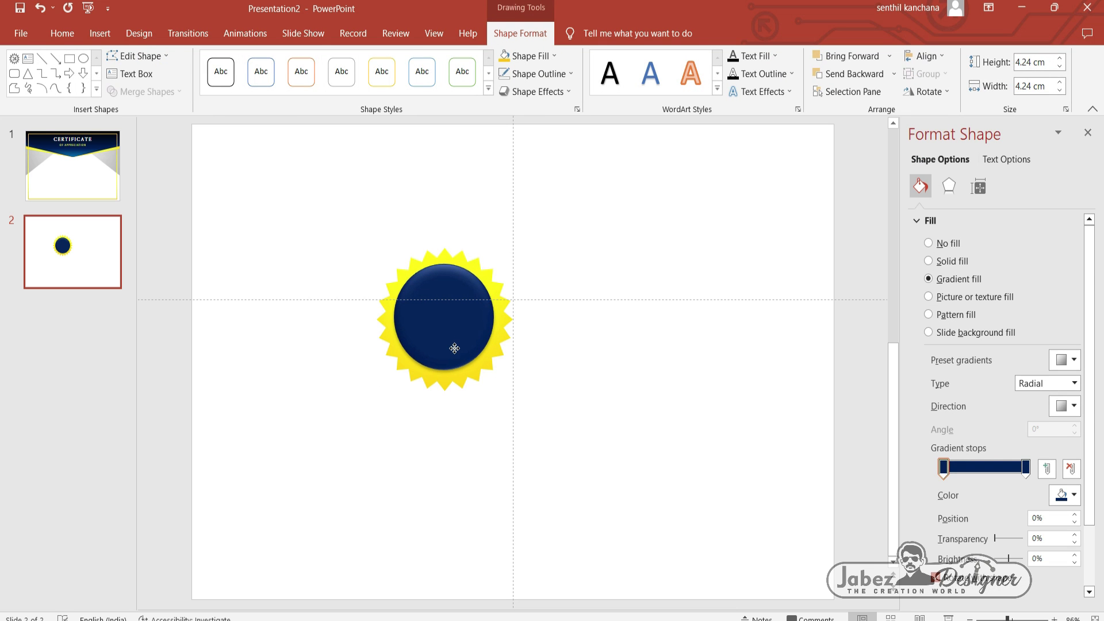
drag(454, 349, 456, 351)
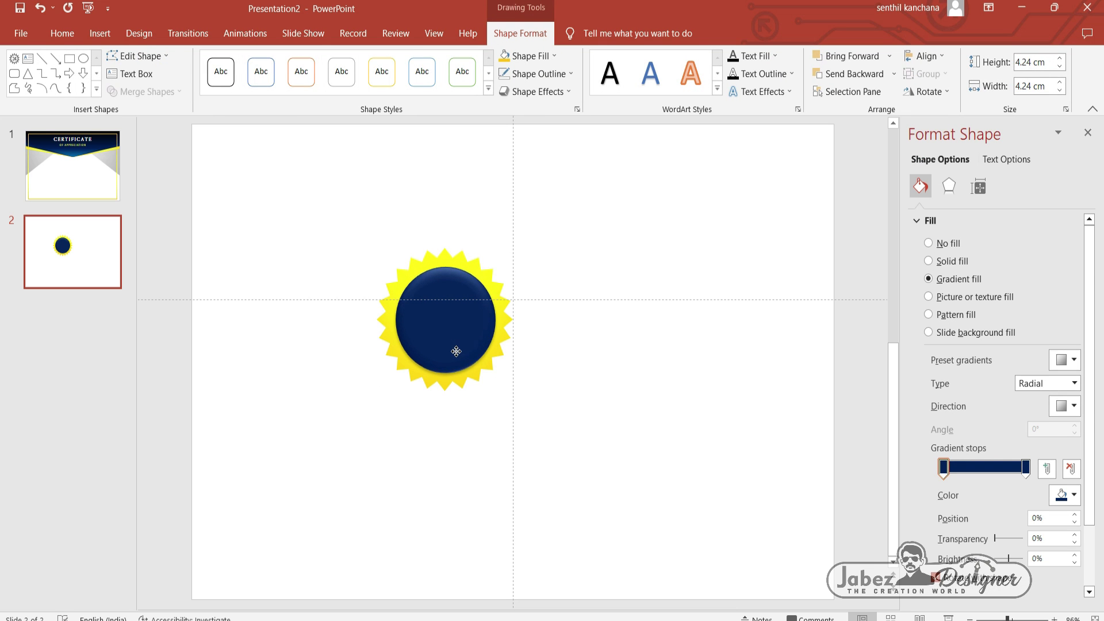
click(303, 279)
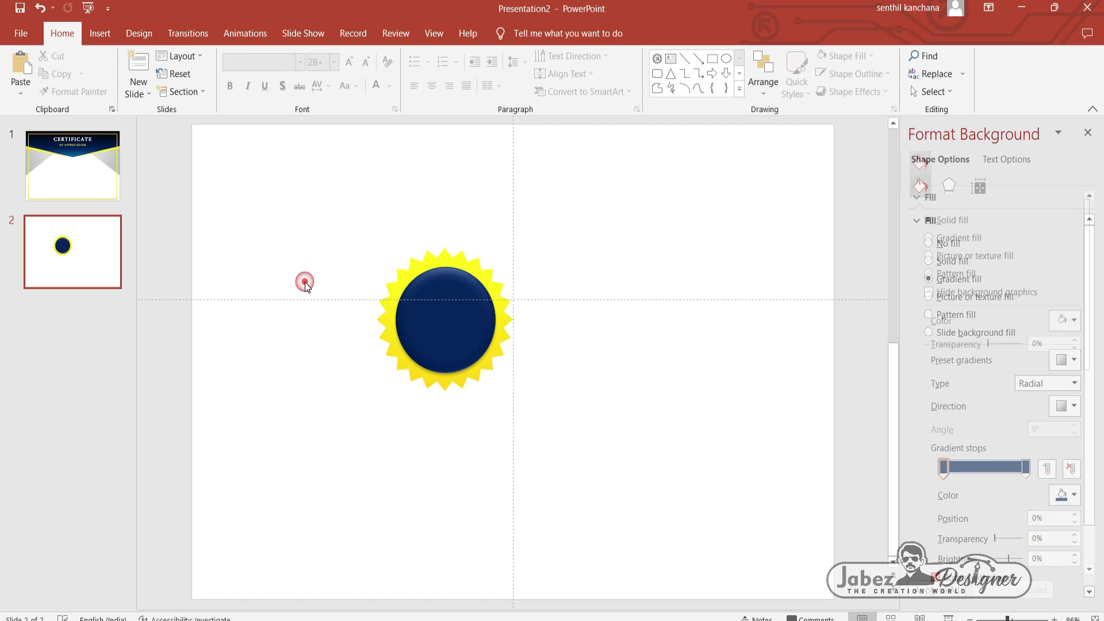
Step: Draw a tall banner shape right of the seal and fill it dark navy
click(100, 33)
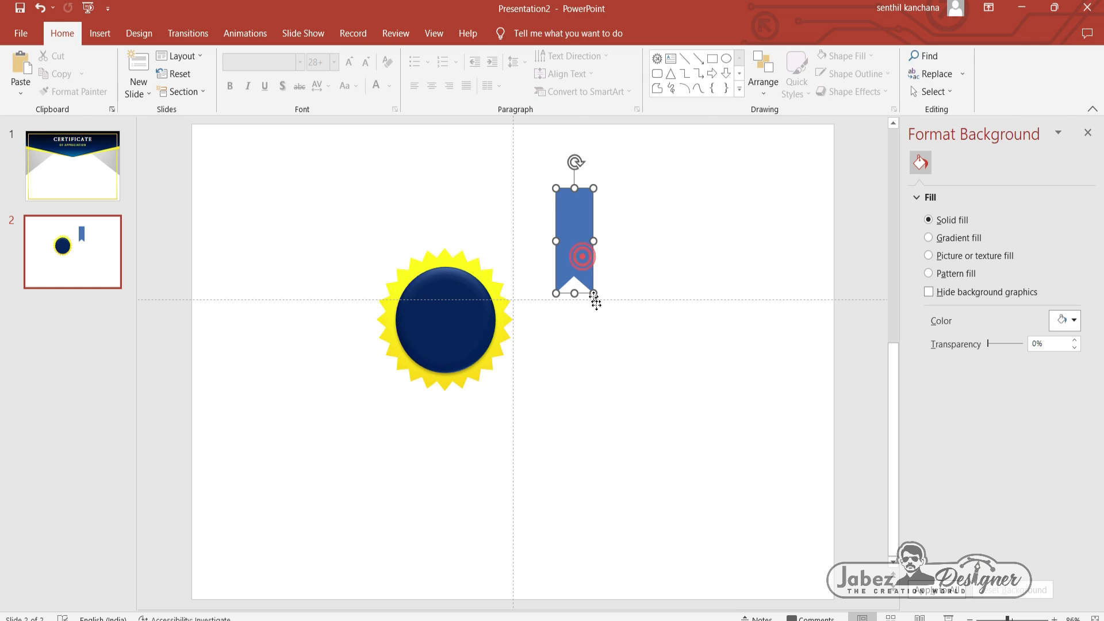
drag(555, 188, 665, 444)
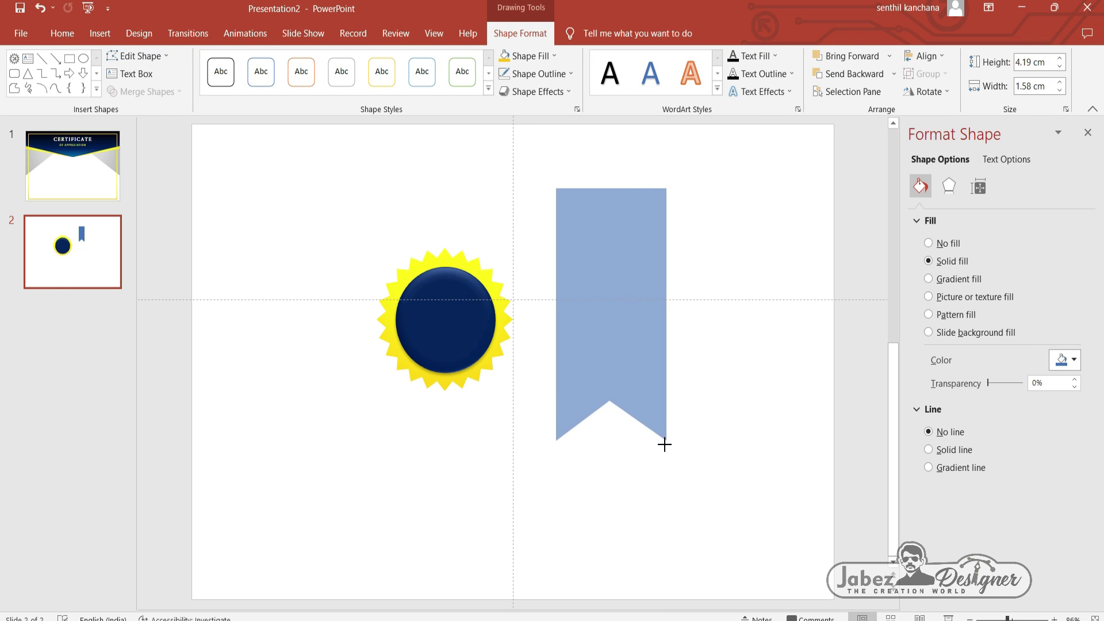
click(1072, 361)
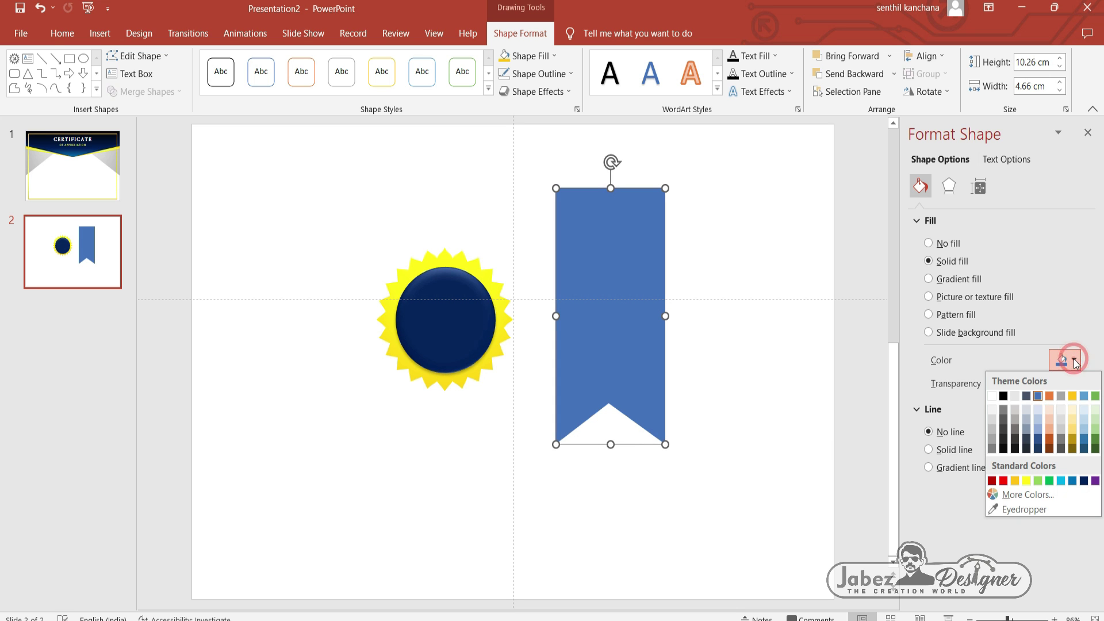
click(1073, 479)
Step: Duplicate the banner and shrink the copy to sit inside the original
click(825, 429)
click(645, 365)
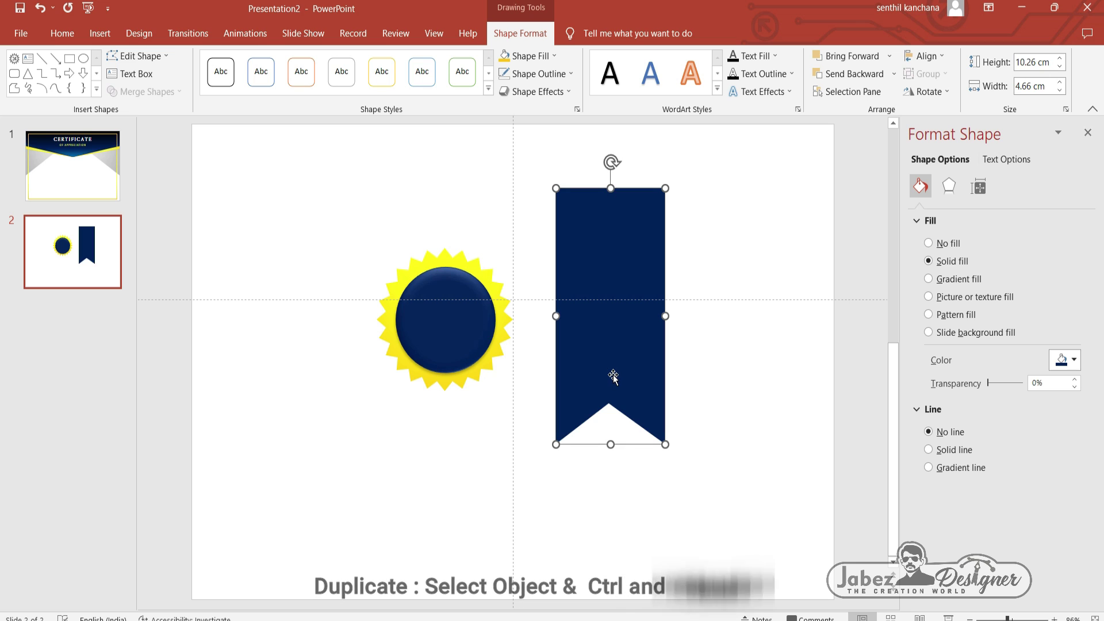
ctrl+drag(613, 376, 640, 377)
drag(694, 441, 670, 422)
drag(643, 358, 629, 365)
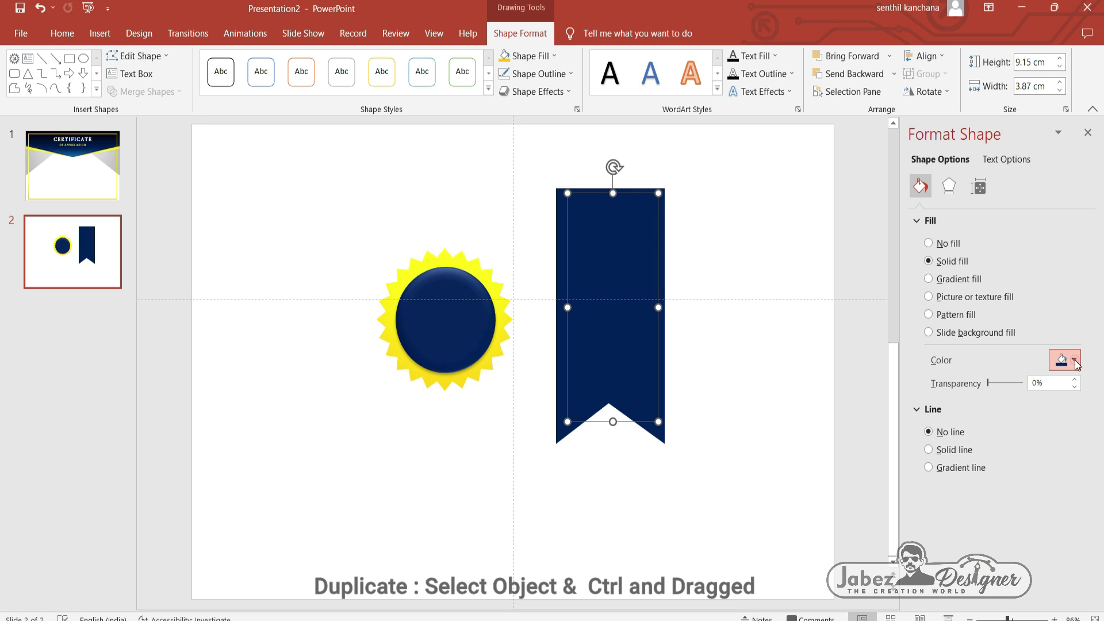
Step: Give the inner banner a solid gold 2.5 pt outline and centre it within the outer banner
click(949, 457)
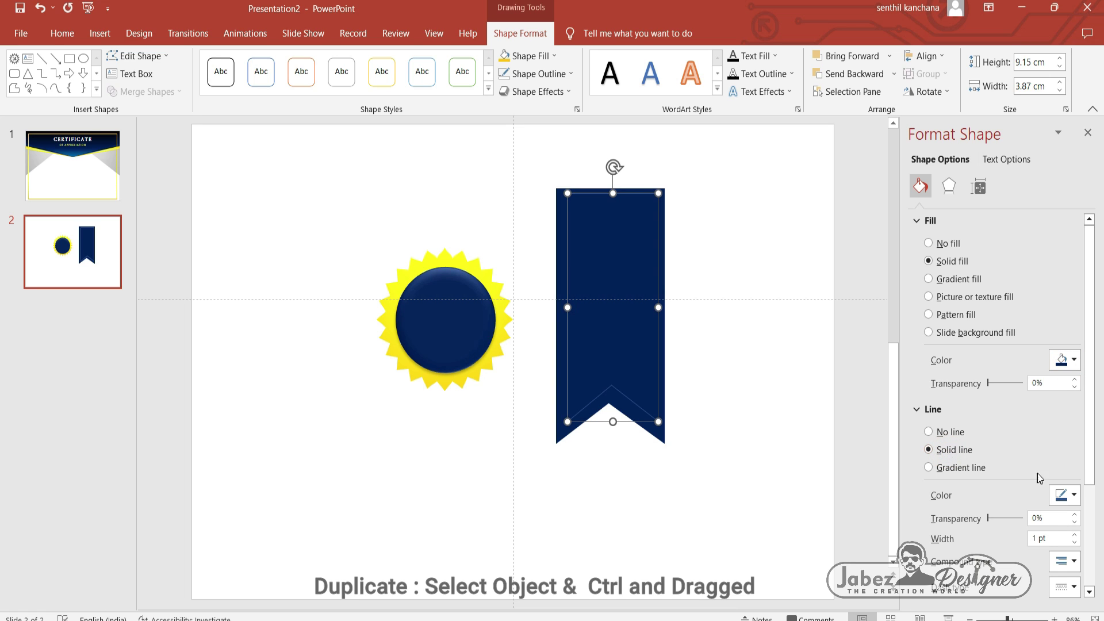
click(1076, 560)
click(1075, 561)
click(1074, 535)
click(1074, 534)
click(1074, 535)
drag(612, 357, 609, 359)
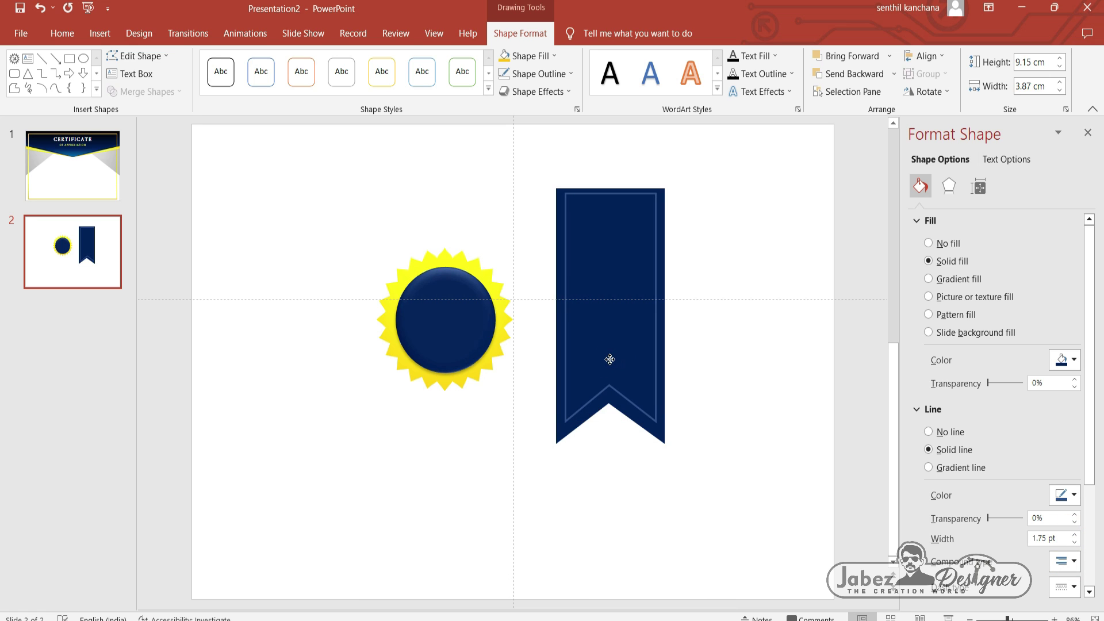
click(1067, 495)
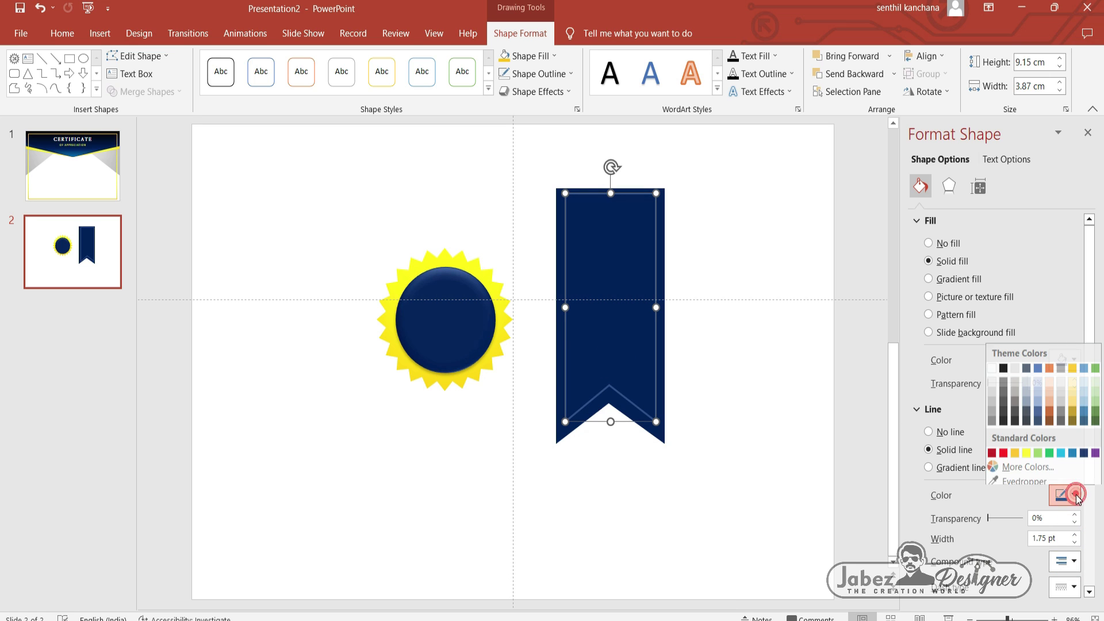
click(1015, 449)
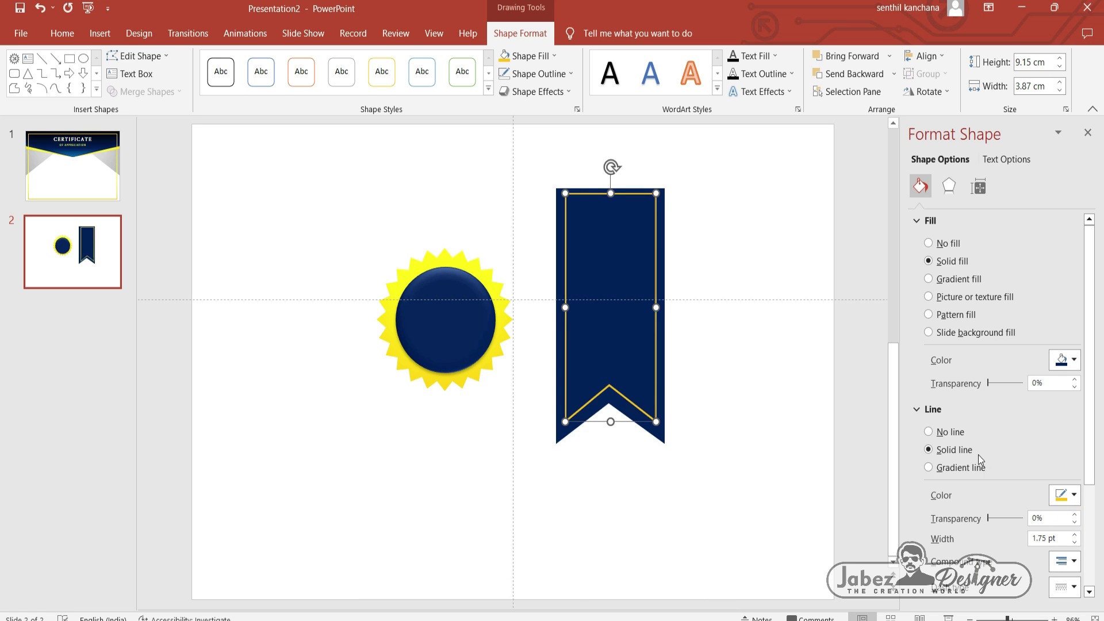
click(1074, 534)
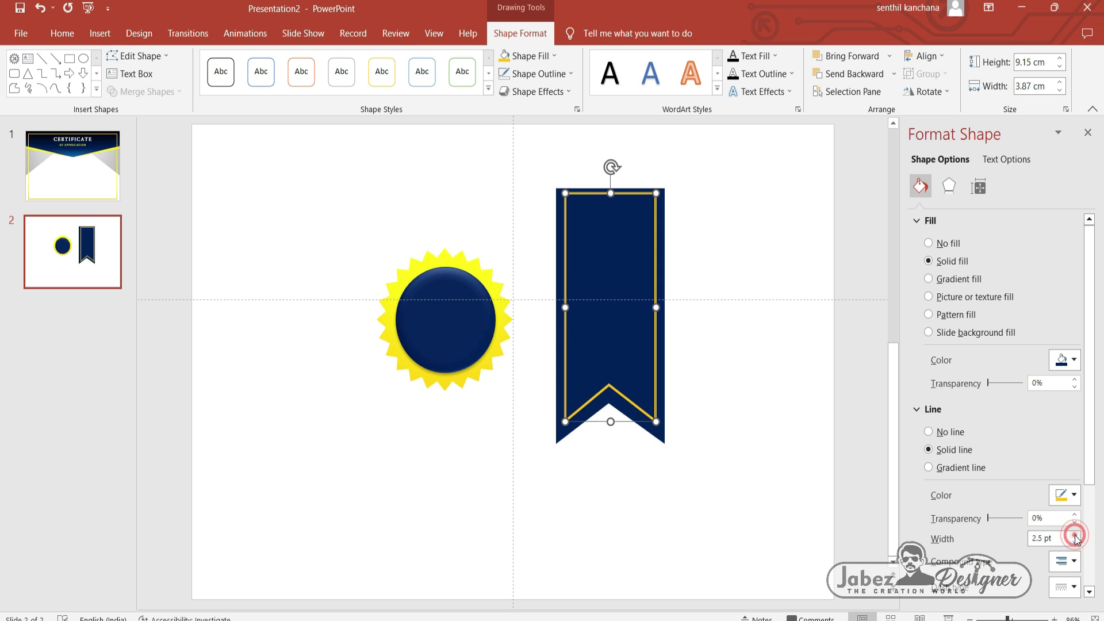
shift+click(661, 439)
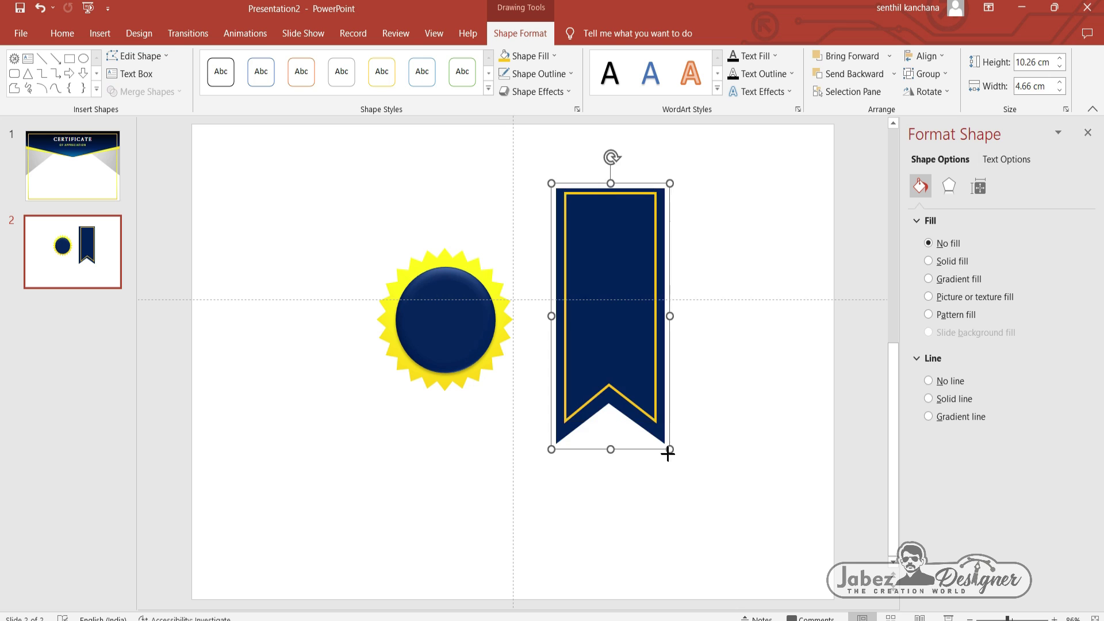
Step: Shrink the banner to ribbon size, move it to the seal's lower left, and tilt it
mouse_move(665, 444)
mouse_down()
mouse_move(684, 481)
mouse_move(625, 343)
mouse_up()
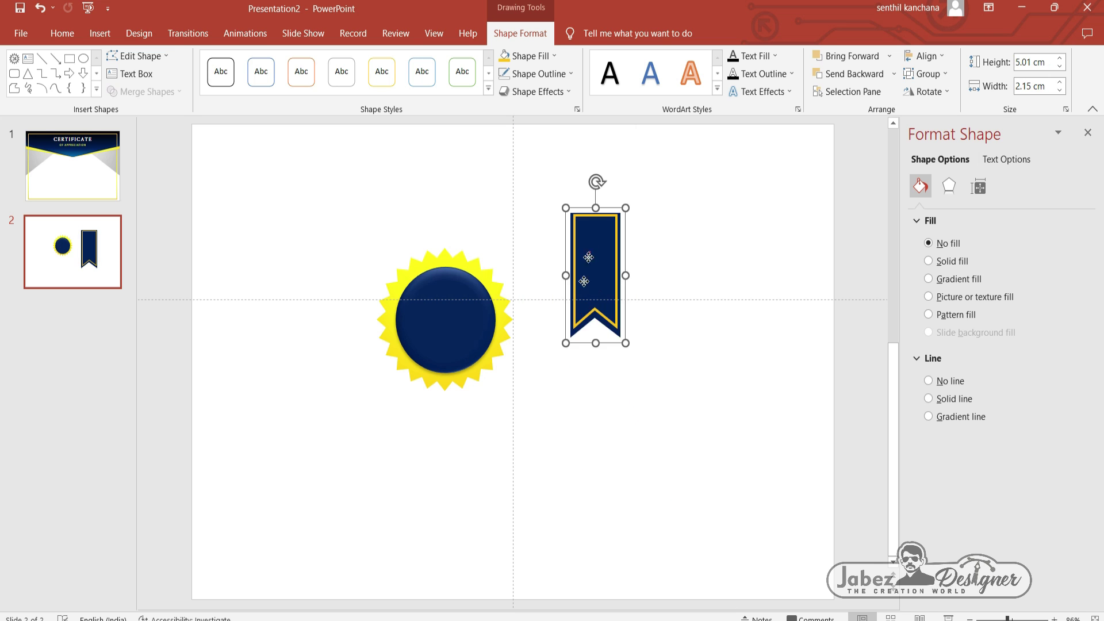
drag(588, 257, 400, 376)
click(325, 348)
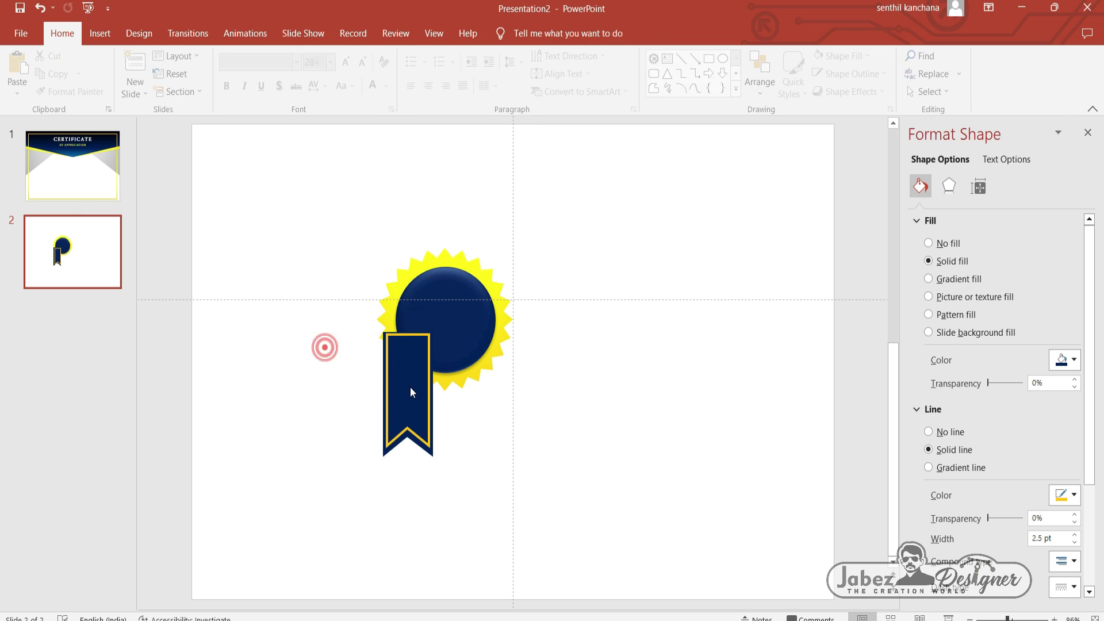
click(411, 391)
drag(406, 310, 450, 315)
drag(410, 394, 526, 394)
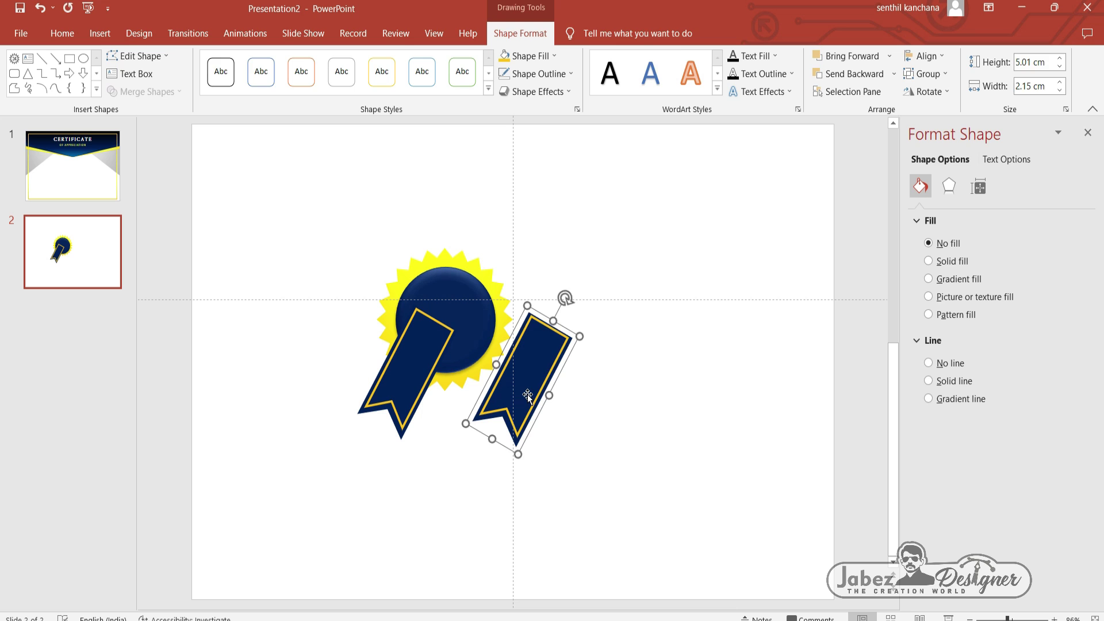
Step: Duplicate the ribbon, flip the copy horizontally, and position the mirrored pair
click(629, 485)
click(525, 406)
click(949, 91)
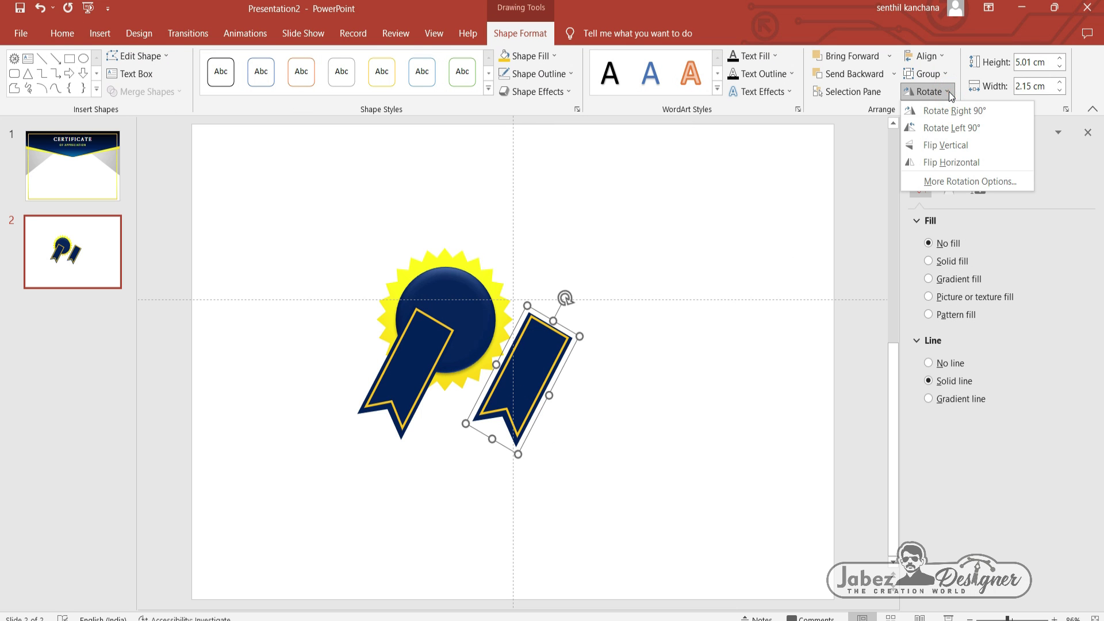
click(950, 162)
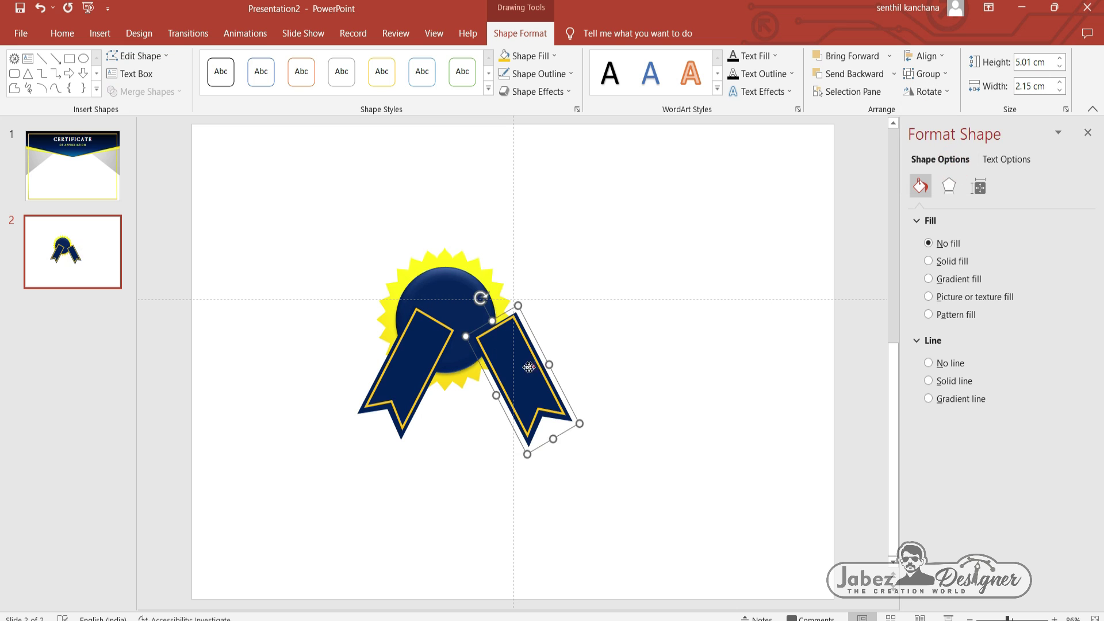
drag(532, 369, 491, 355)
shift+click(398, 368)
mouse_move(397, 368)
mouse_down()
mouse_move(395, 389)
mouse_move(395, 378)
mouse_up()
Step: Send both ribbon tails to the back, behind the seal
click(572, 454)
click(484, 406)
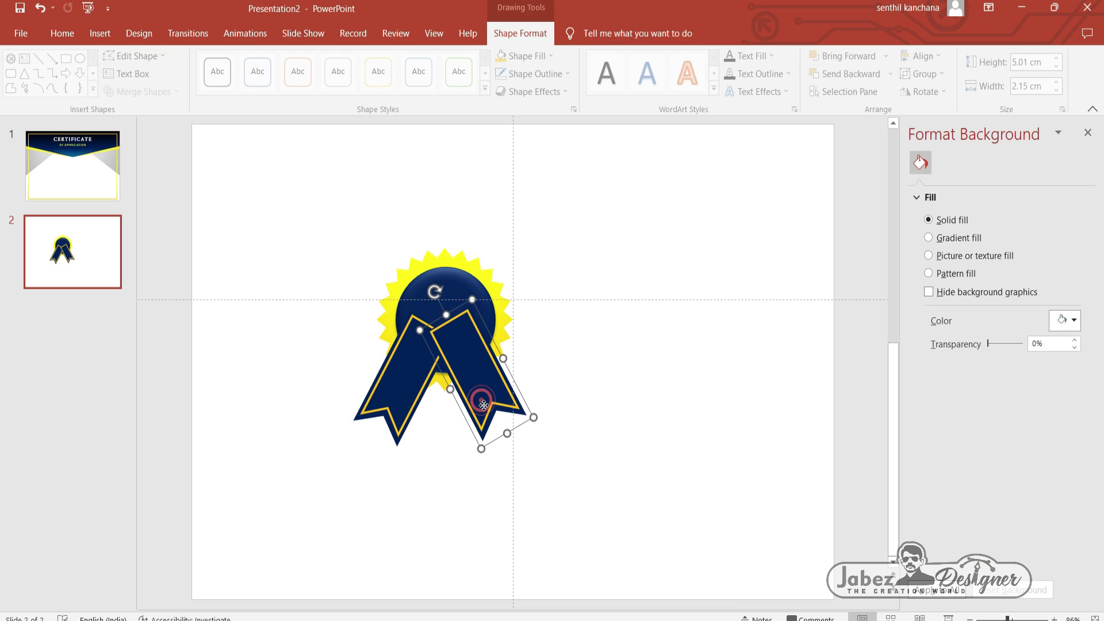
right_click(484, 406)
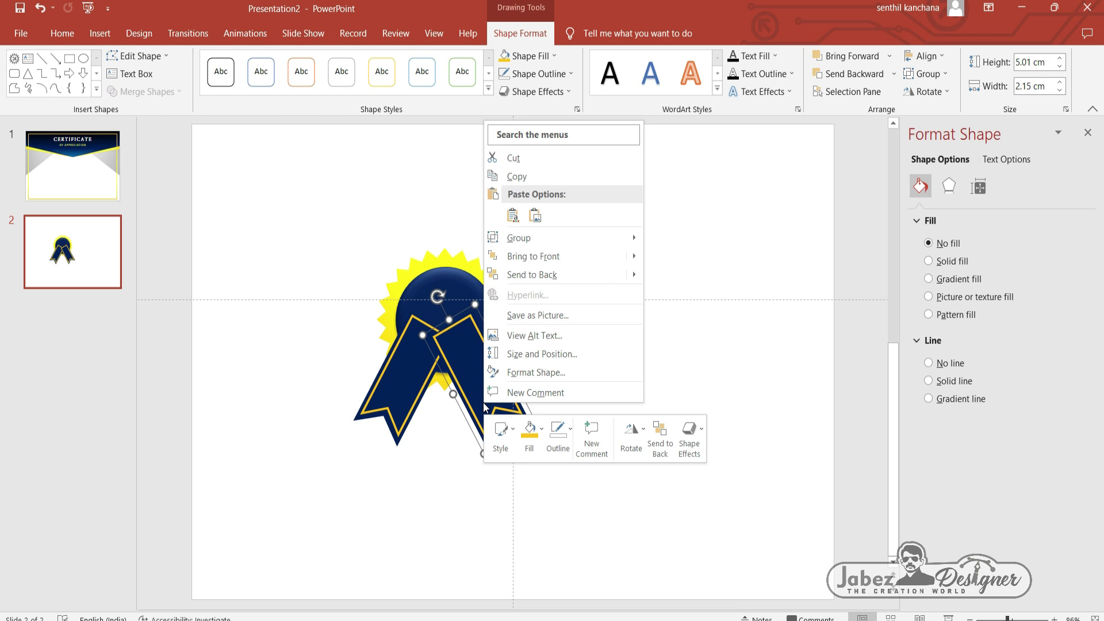
click(530, 274)
click(406, 381)
right_click(408, 384)
click(470, 262)
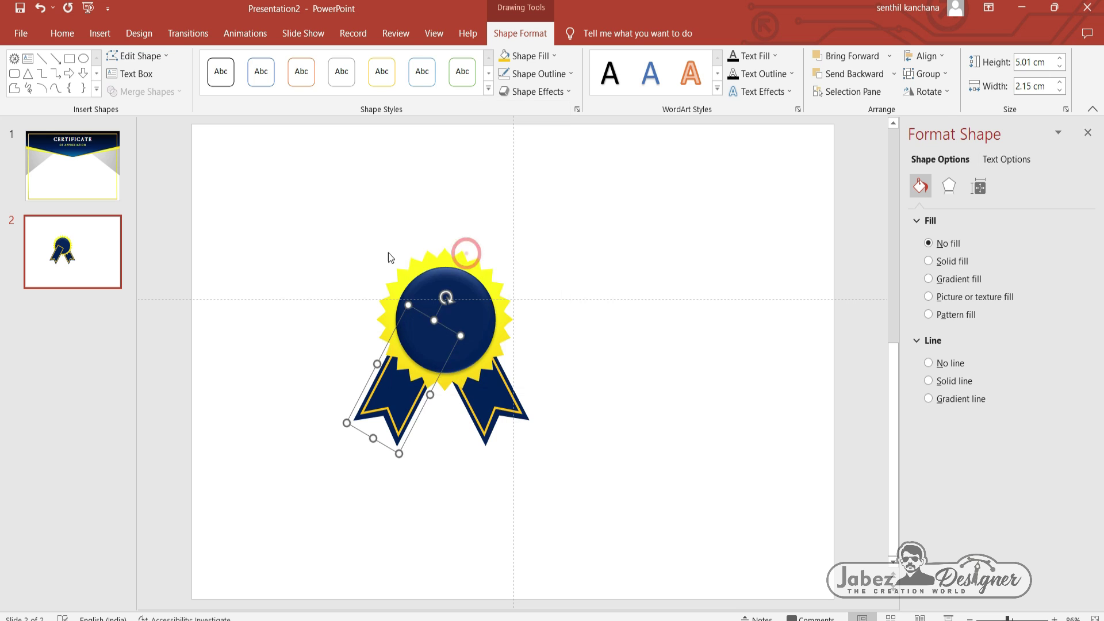
Step: Group the seal and both ribbon tails into one medal object
click(384, 250)
drag(311, 232, 582, 478)
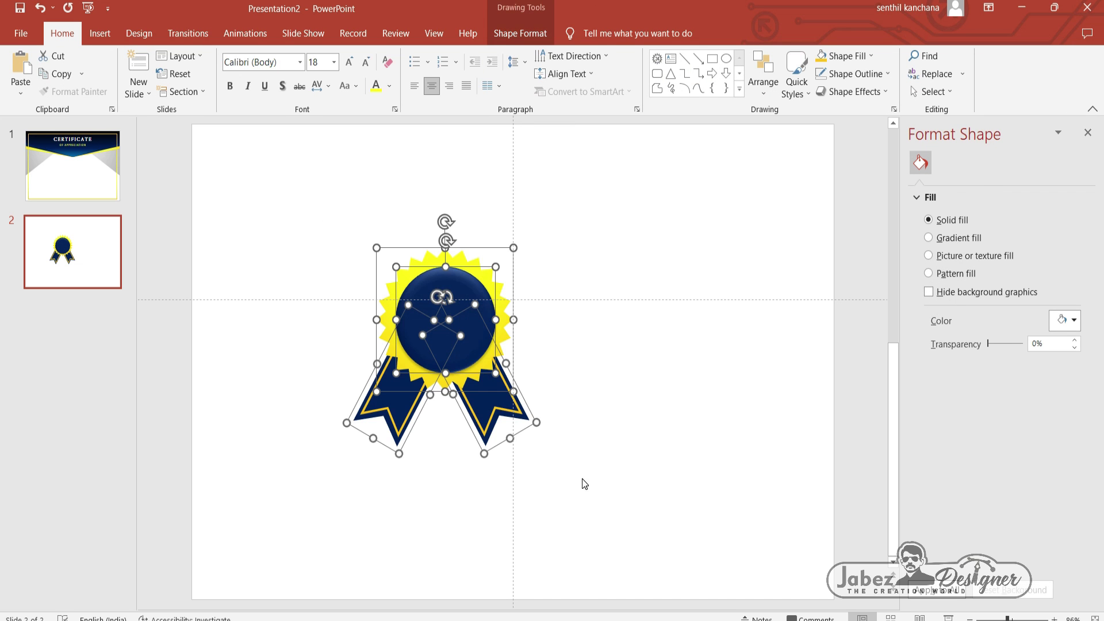
right_click(437, 292)
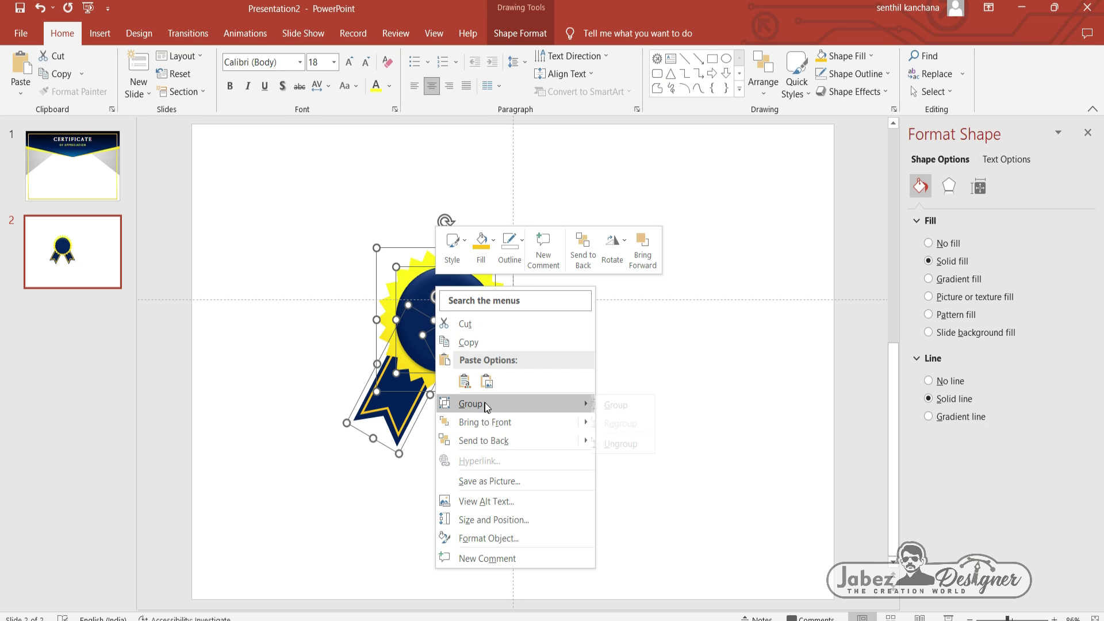
click(618, 404)
click(99, 33)
click(227, 75)
click(262, 471)
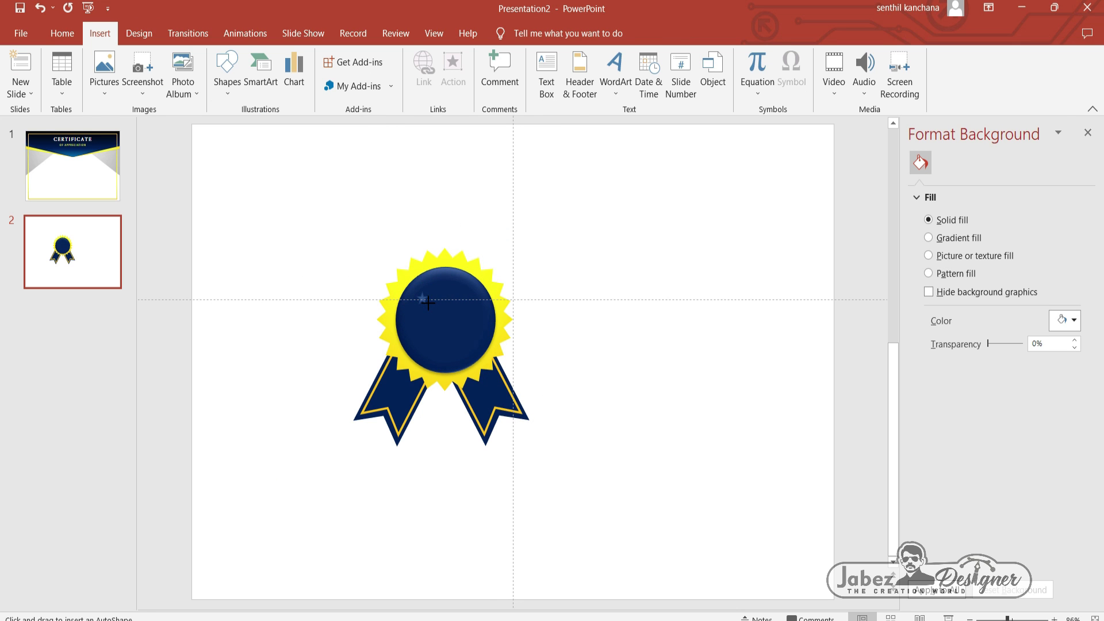
Step: Draw a small star on the medal with a new fill and no outline, then duplicate it into three
drag(428, 303, 418, 293)
click(1072, 361)
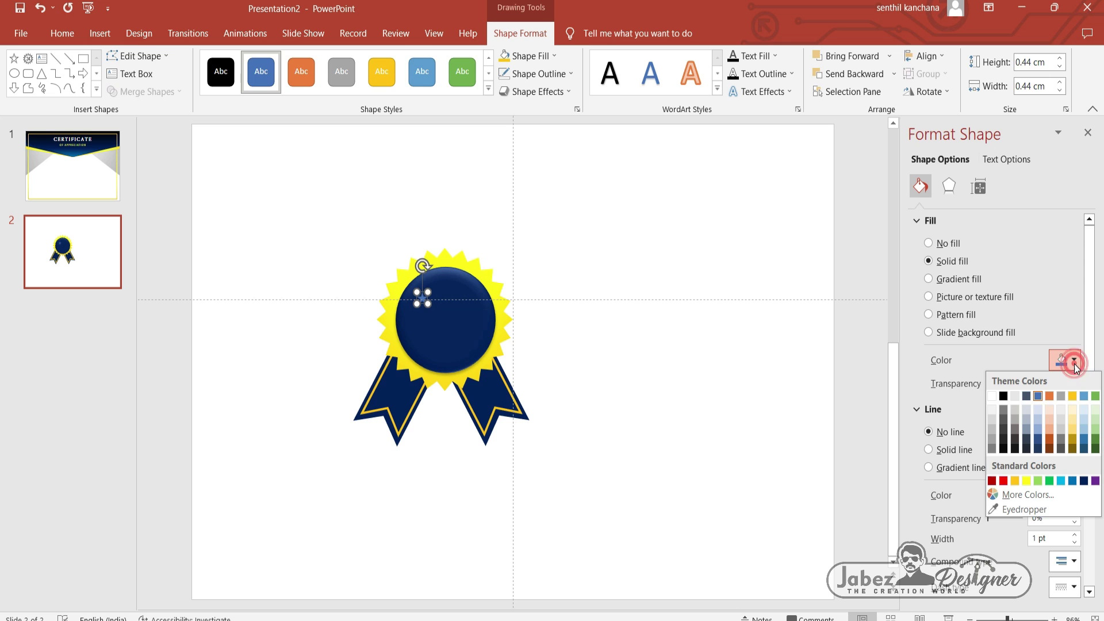
click(1037, 480)
click(949, 432)
click(384, 266)
drag(422, 298, 436, 298)
key(ctrl+d)
Step: Nudge the second row of stars down toward the bottom of the medal circle
click(551, 313)
click(449, 299)
shift+click(432, 300)
key(Right)
key(Right)
key(Right)
key(Right)
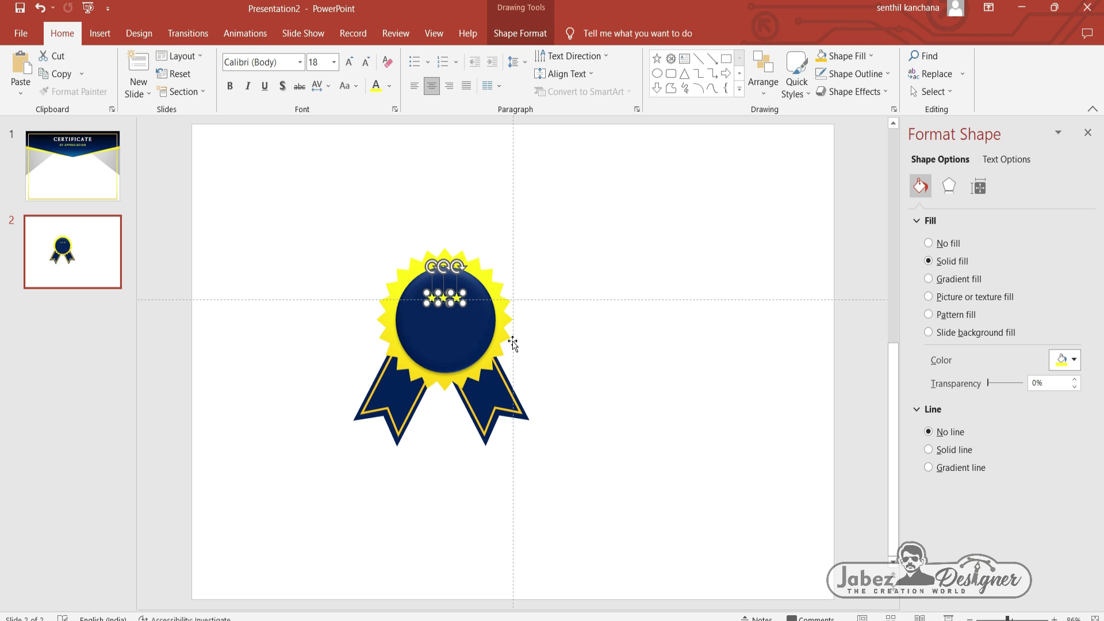
key(ctrl+z)
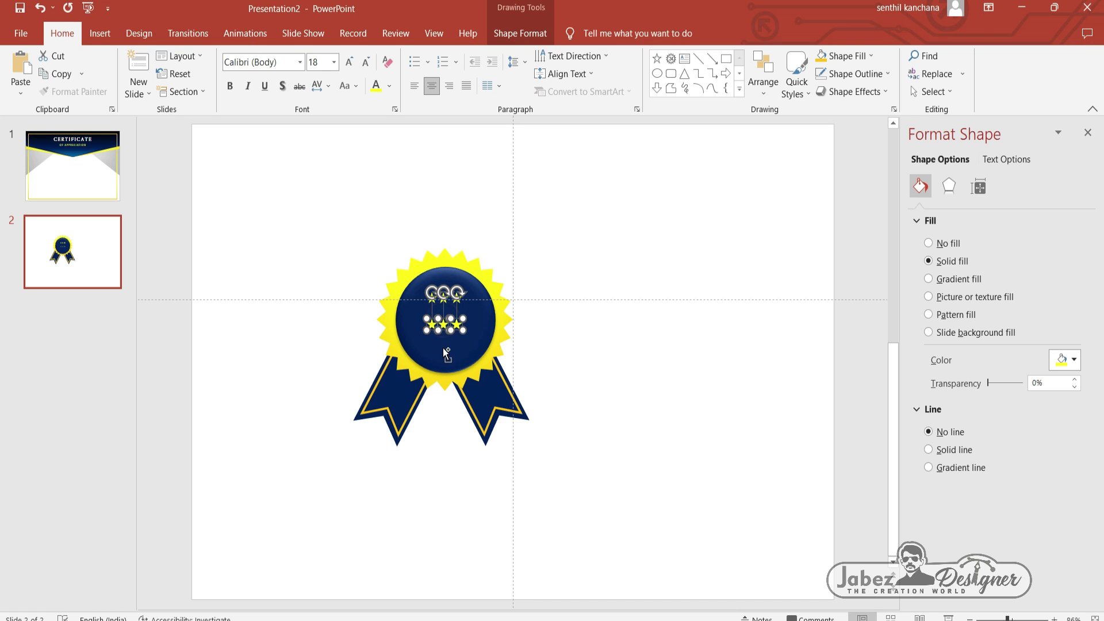
key(Down)
key(Down)
key(Down)
key(Down)
key(Down)
key(Down)
key(Down)
key(Down)
key(Down)
click(579, 325)
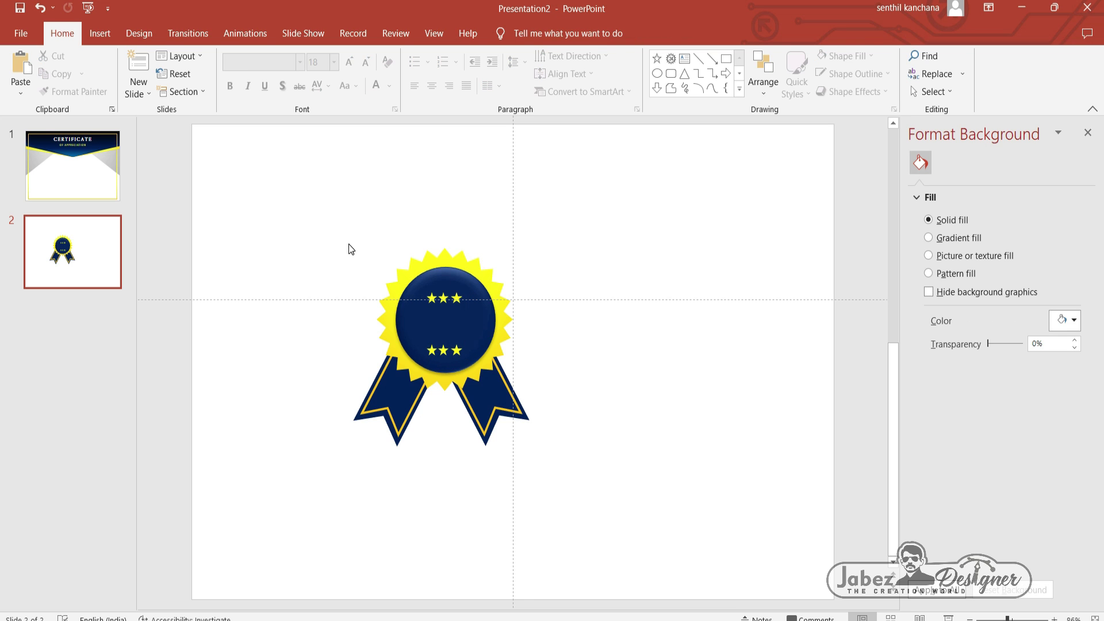
Step: Add a 'BEST' text box in white and move it onto the medal centre
click(100, 34)
click(547, 75)
drag(563, 248, 697, 295)
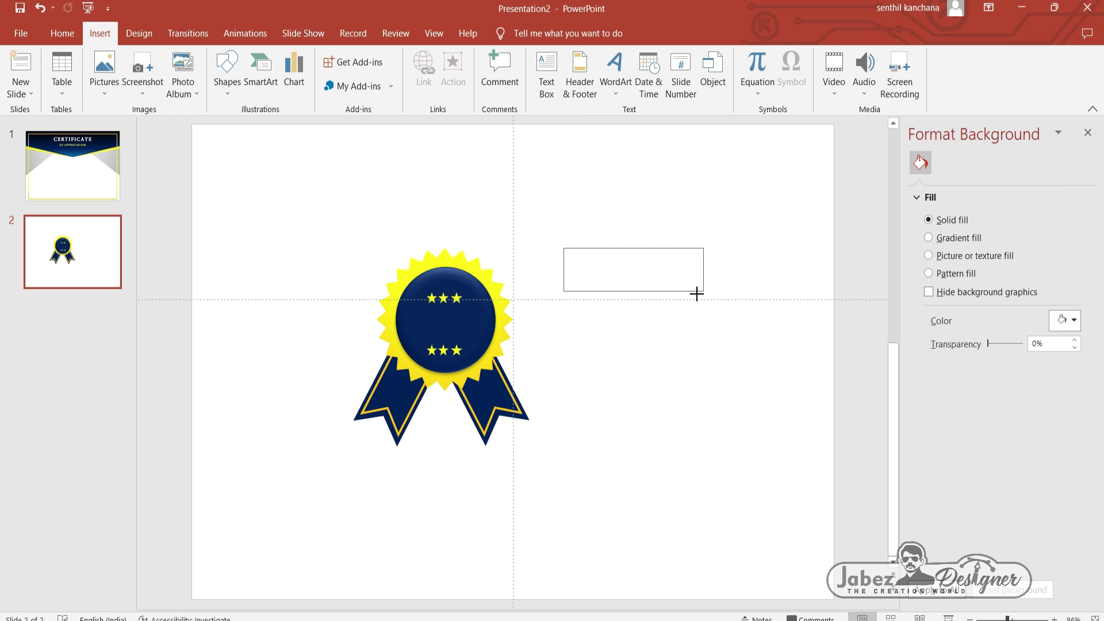
text(BEST)
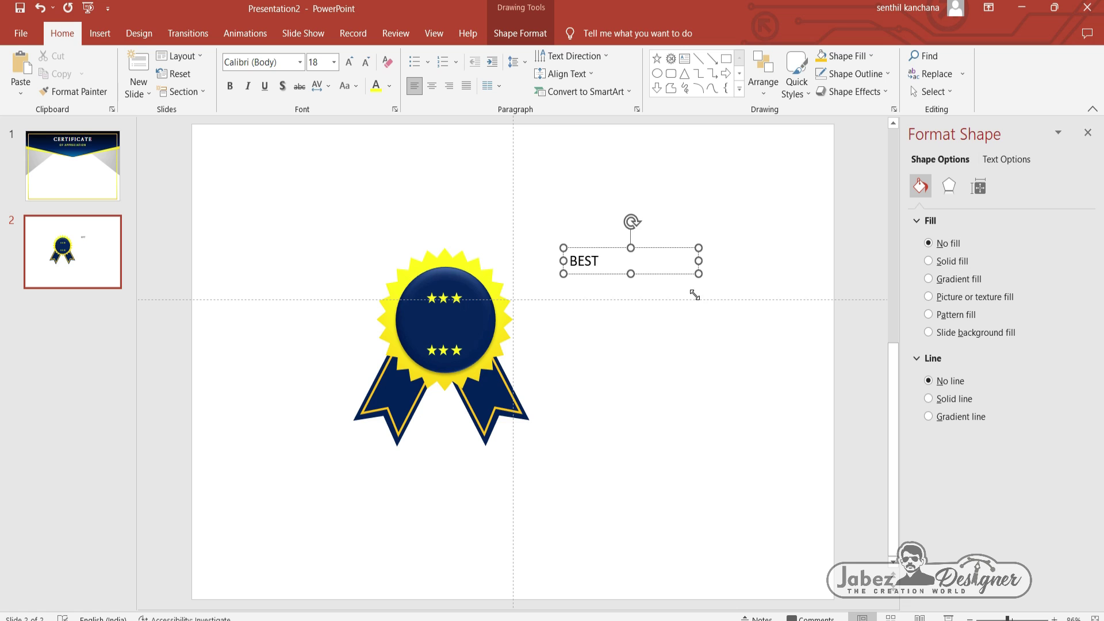
drag(698, 261, 606, 271)
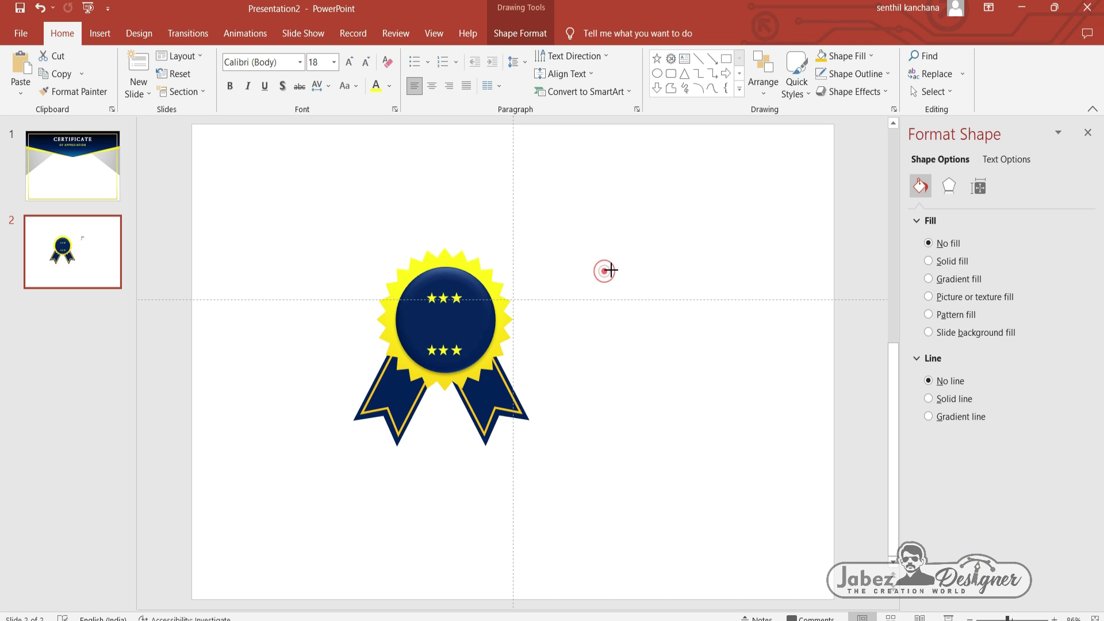
key(ctrl+a)
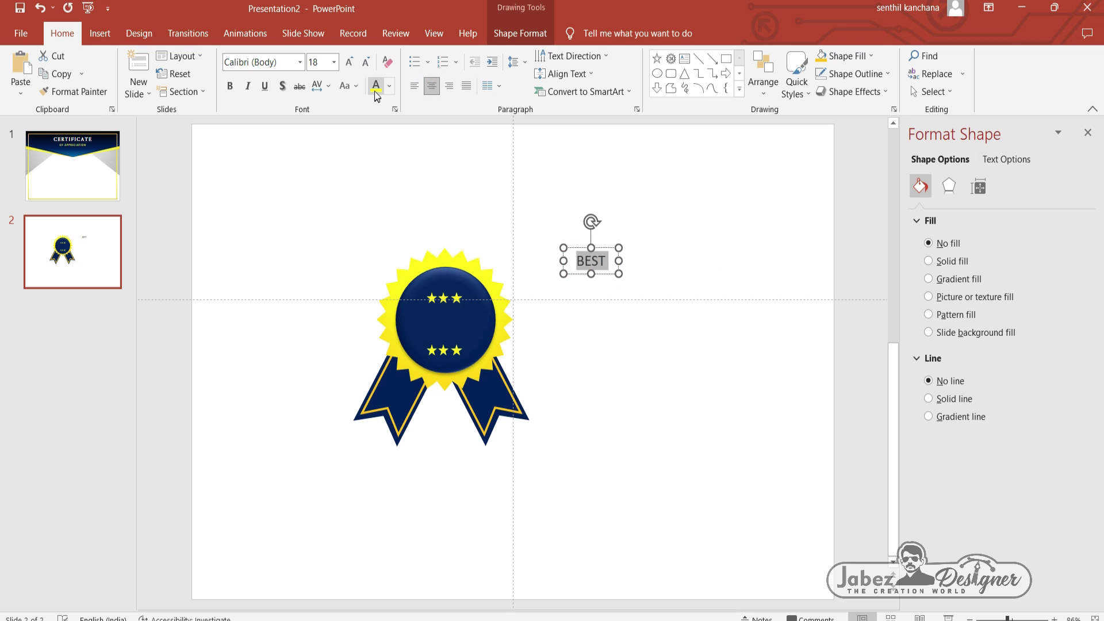
click(389, 85)
click(377, 118)
drag(607, 253, 459, 310)
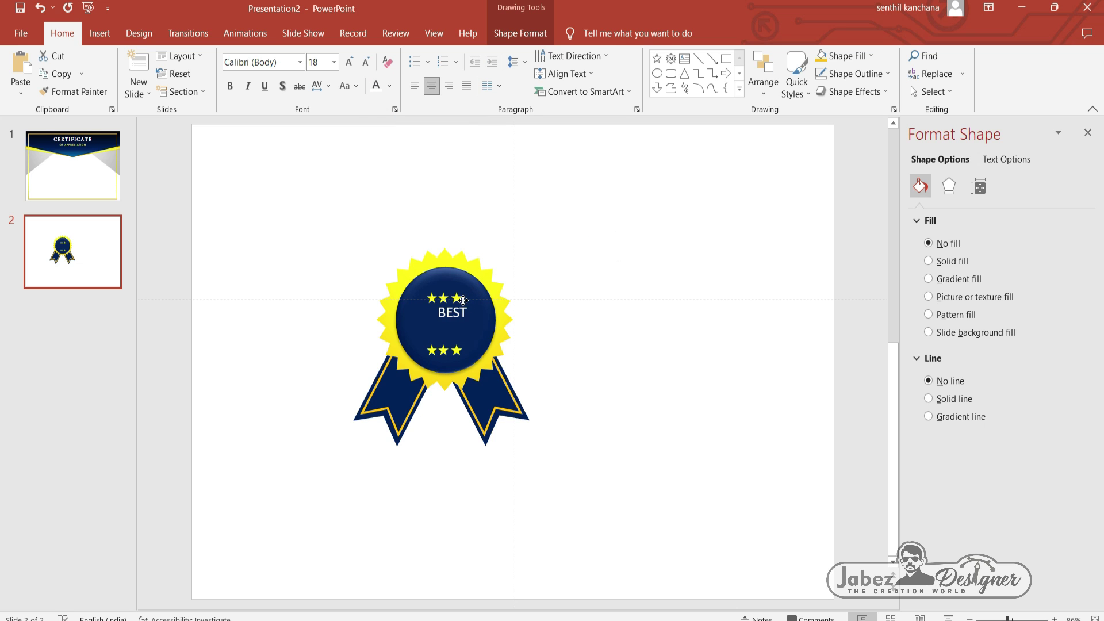
Step: Make BEST bold Adobe Devanagari and add a smaller 'AWARD' line beneath it
click(300, 62)
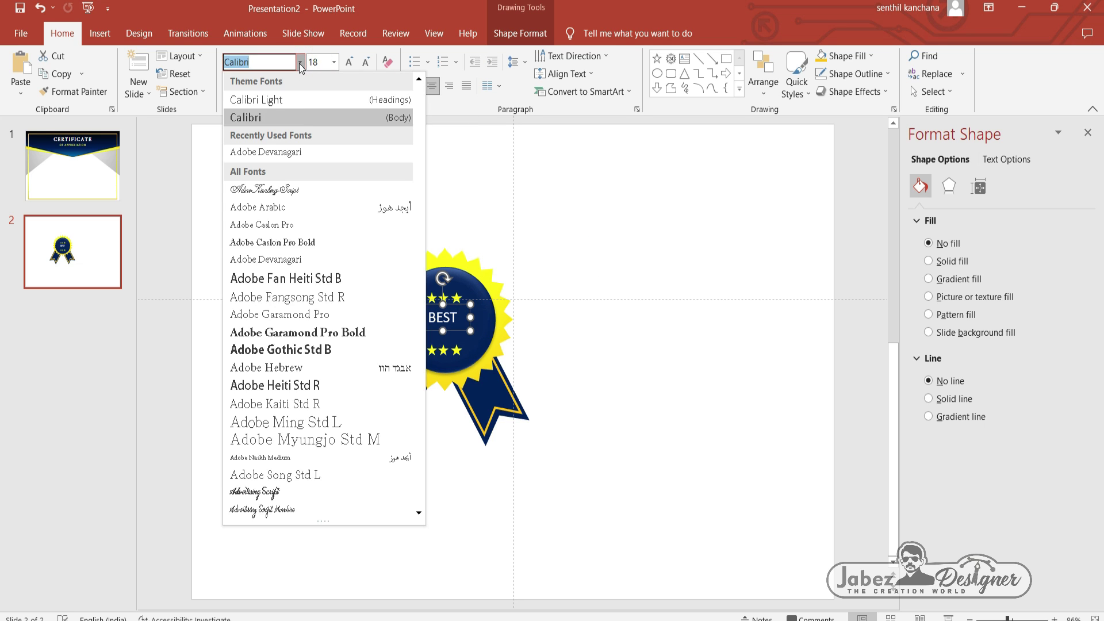
click(303, 151)
key(ctrl+b)
key(ctrl+shift+period)
key(ctrl+shift+period)
key(ctrl+shift+period)
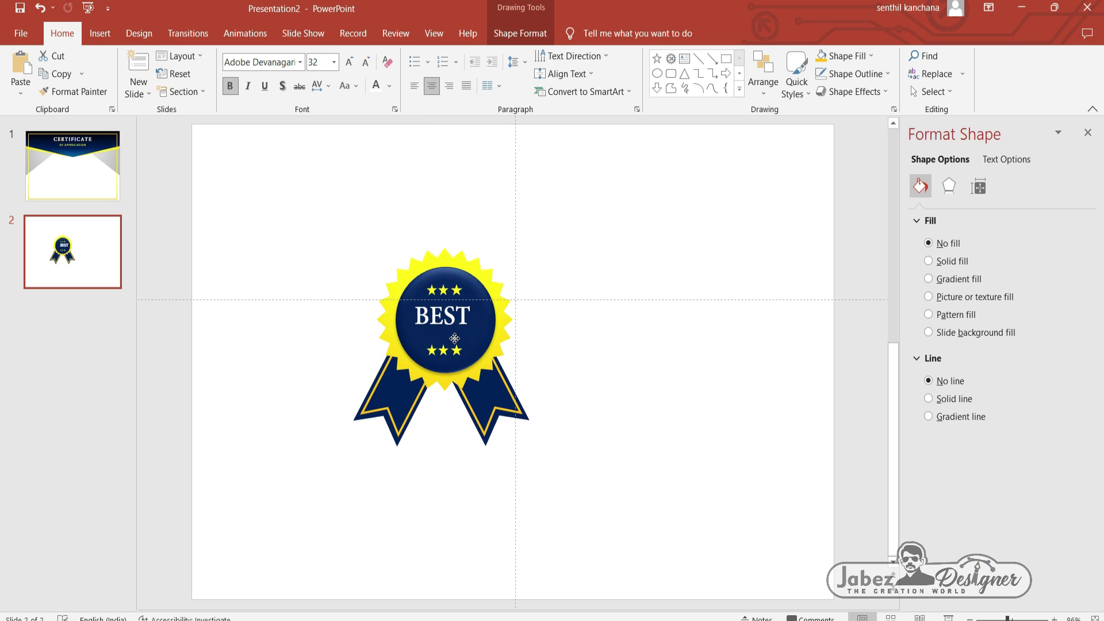
double_click(456, 335)
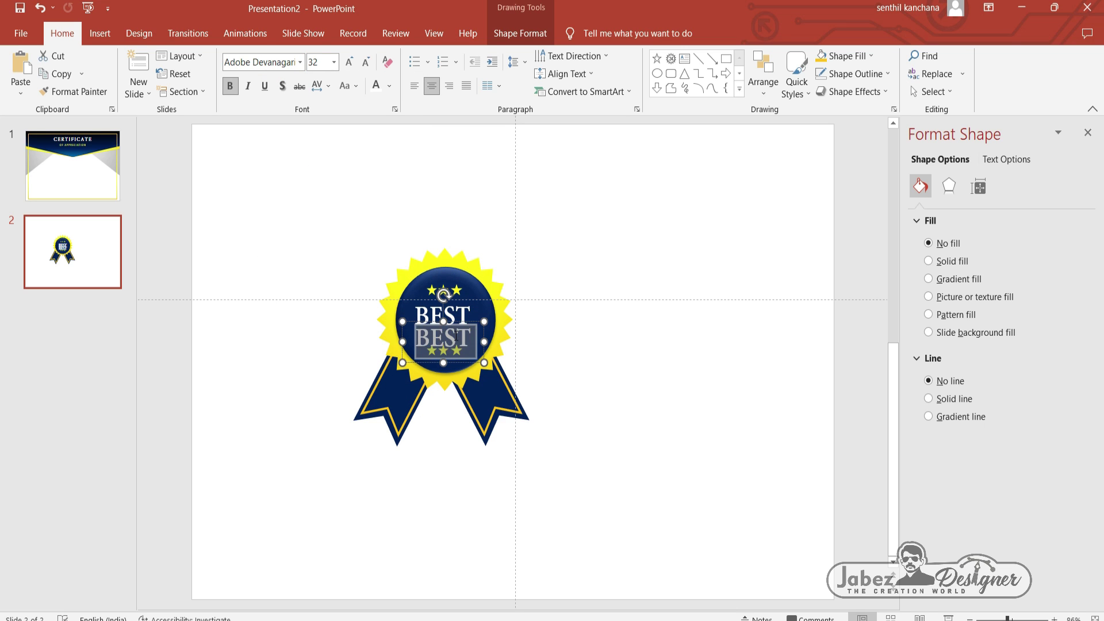
text(a)
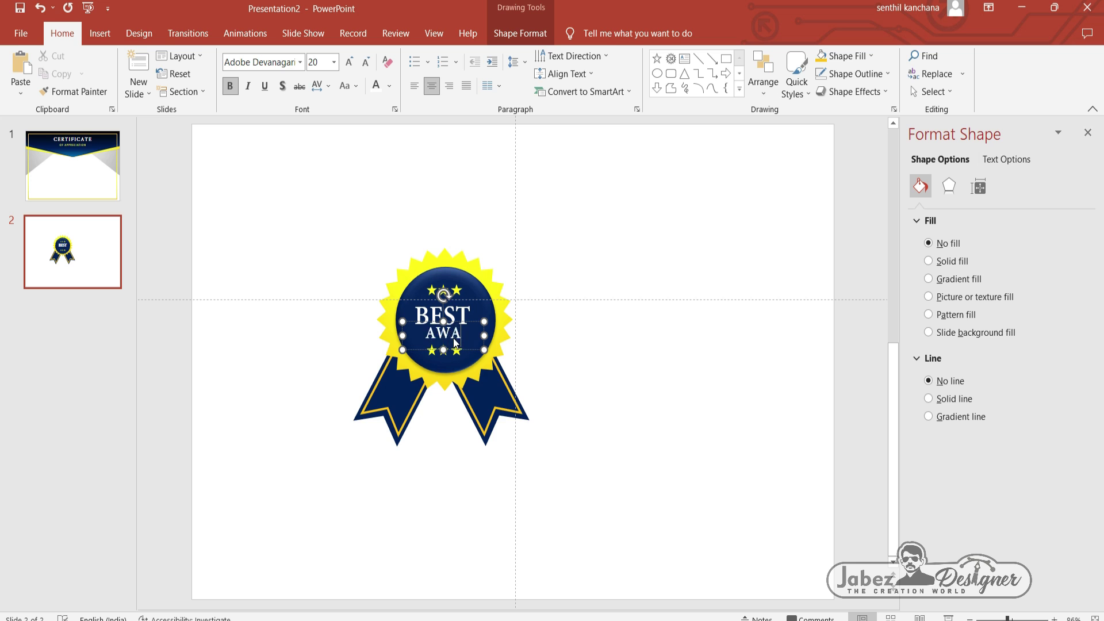
drag(464, 348, 465, 351)
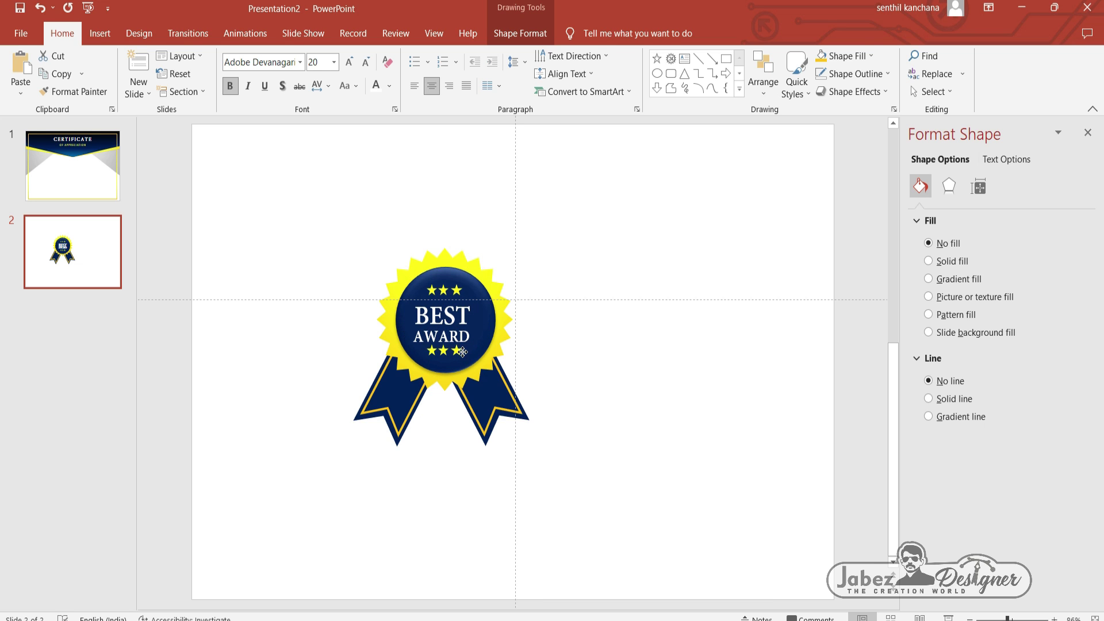
drag(362, 246, 495, 365)
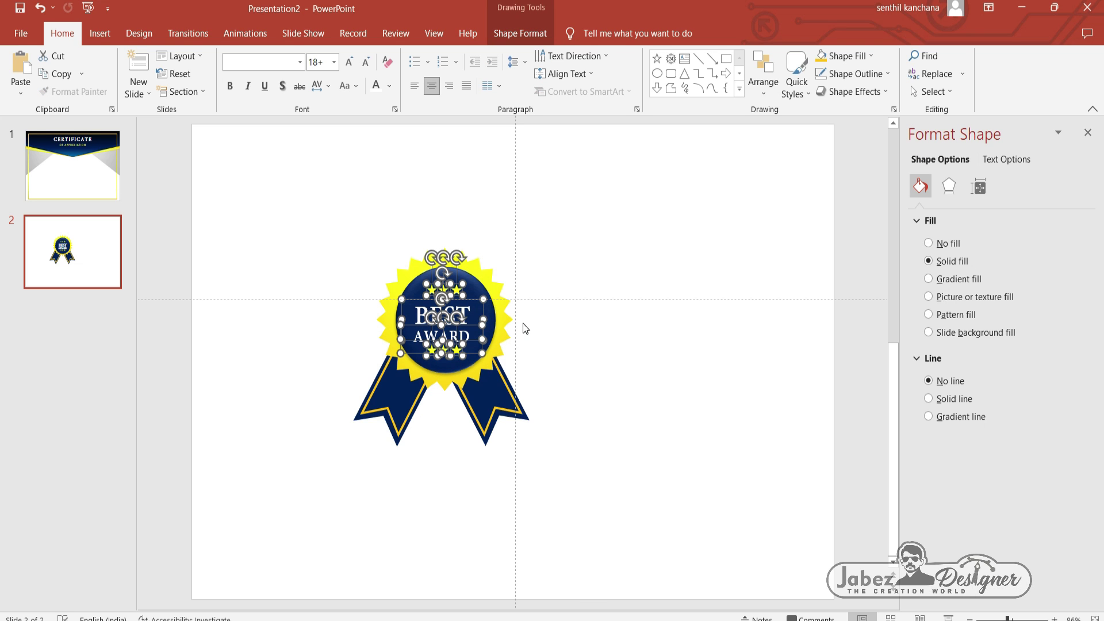
Step: Select all the medal's parts and group them into one object
click(540, 322)
click(477, 336)
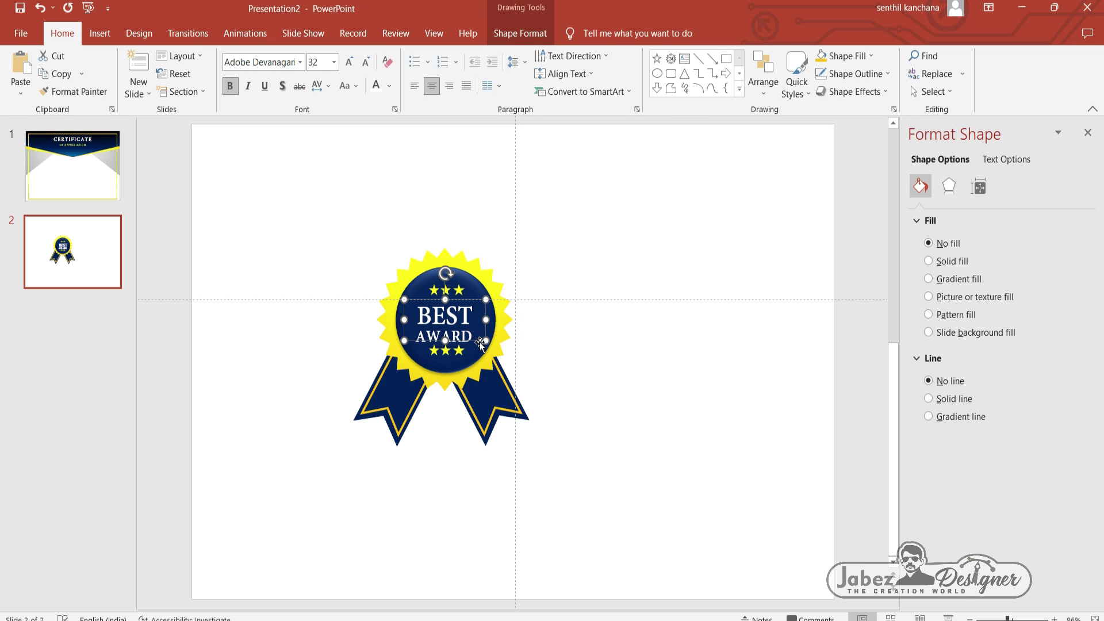
click(571, 300)
drag(286, 236, 650, 493)
right_click(467, 266)
drag(254, 203, 637, 504)
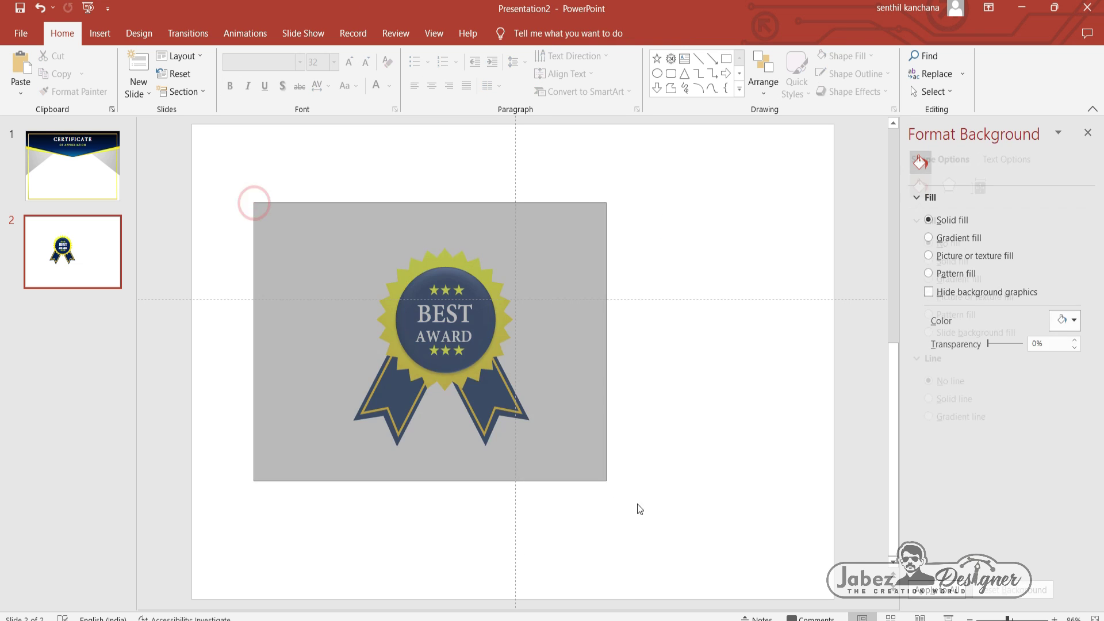
drag(254, 203, 670, 512)
right_click(521, 415)
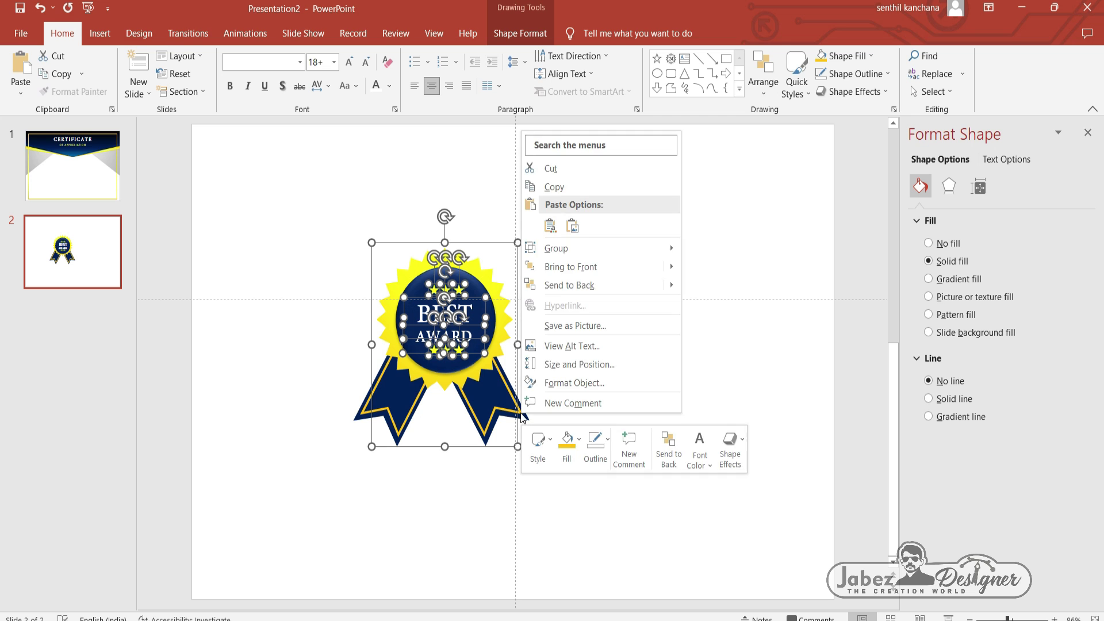
click(715, 249)
Step: Copy the grouped medal and paste it as a picture on the certificate slide
drag(480, 353, 511, 353)
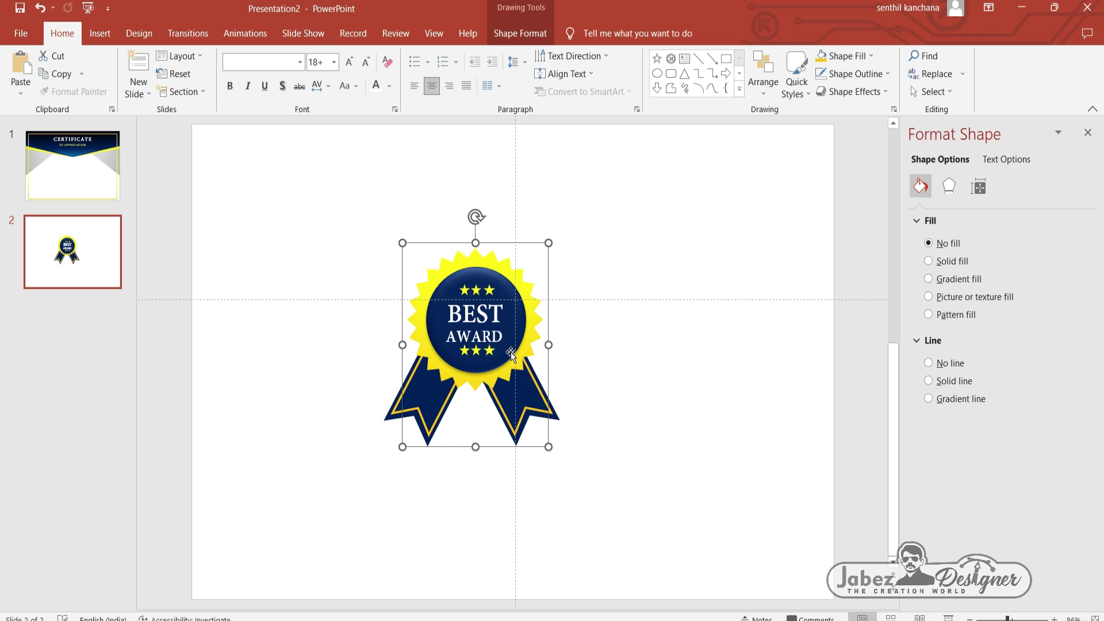
right_click(511, 353)
click(538, 128)
click(81, 196)
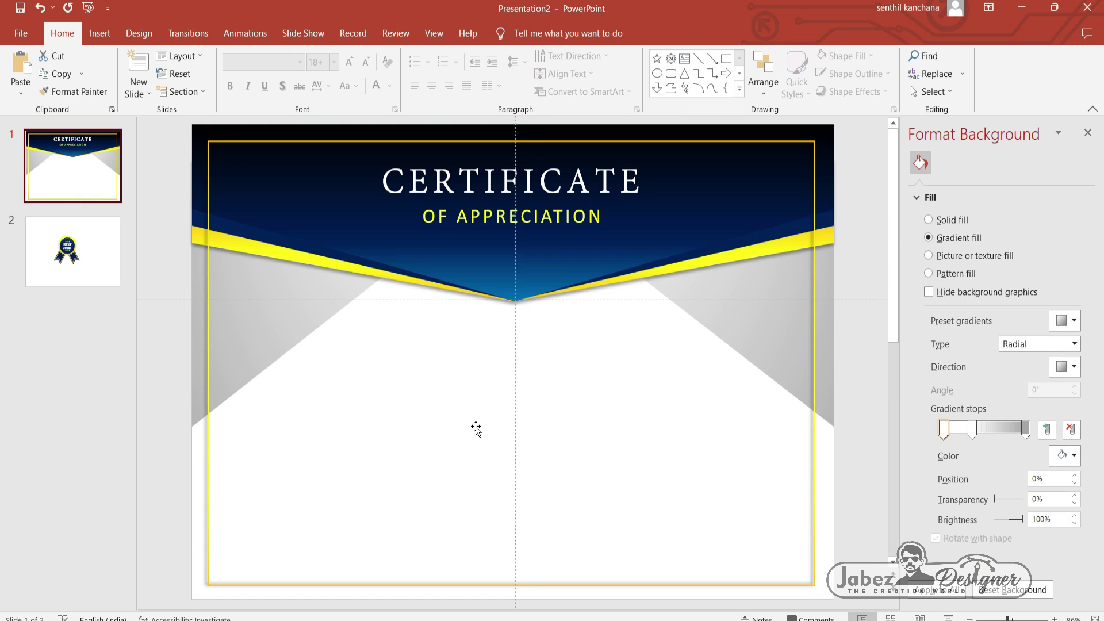
right_click(147, 373)
click(198, 432)
Step: Shrink the medal picture and centre it just below the title
drag(527, 350, 526, 318)
drag(599, 431, 514, 323)
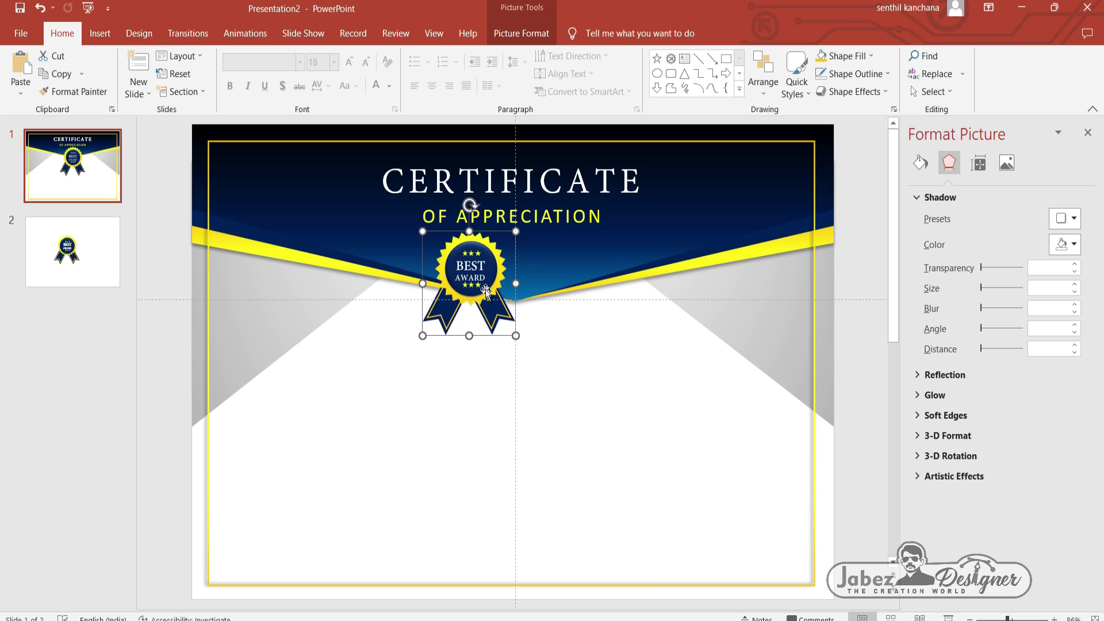
drag(497, 286, 531, 289)
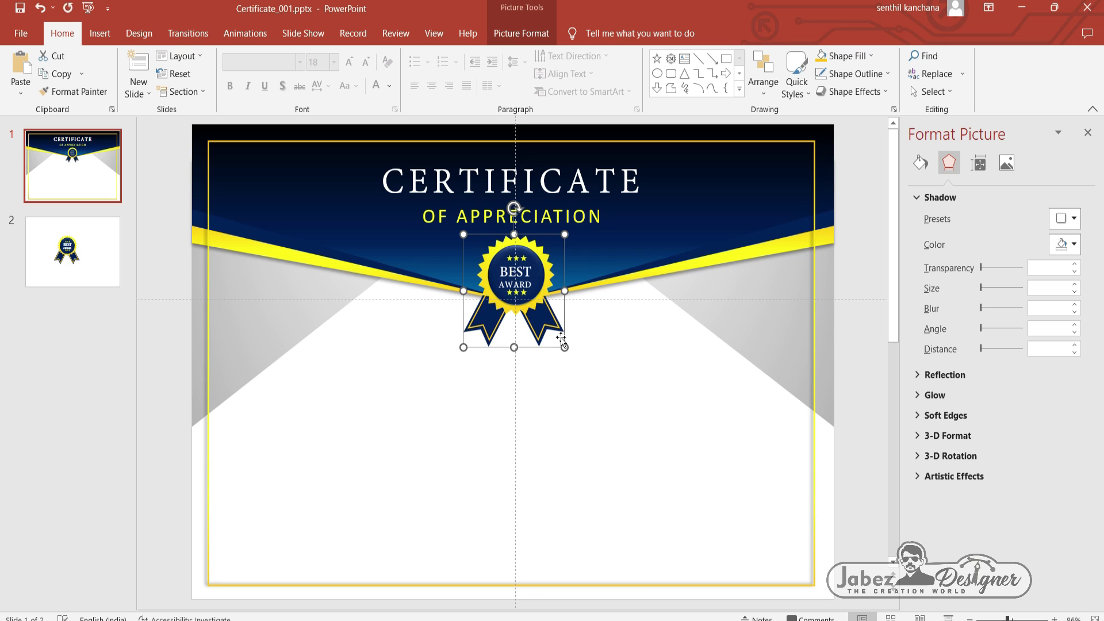
click(612, 408)
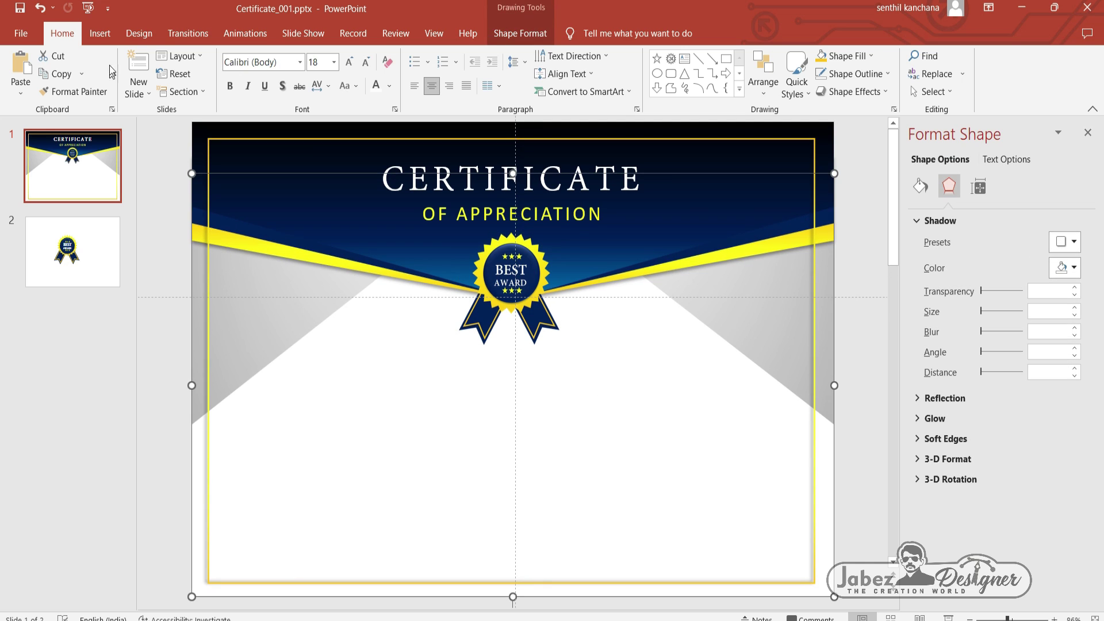
Step: Add a centred 'PROUDLY PRESENTED TO' text box below the medal
click(99, 33)
click(546, 75)
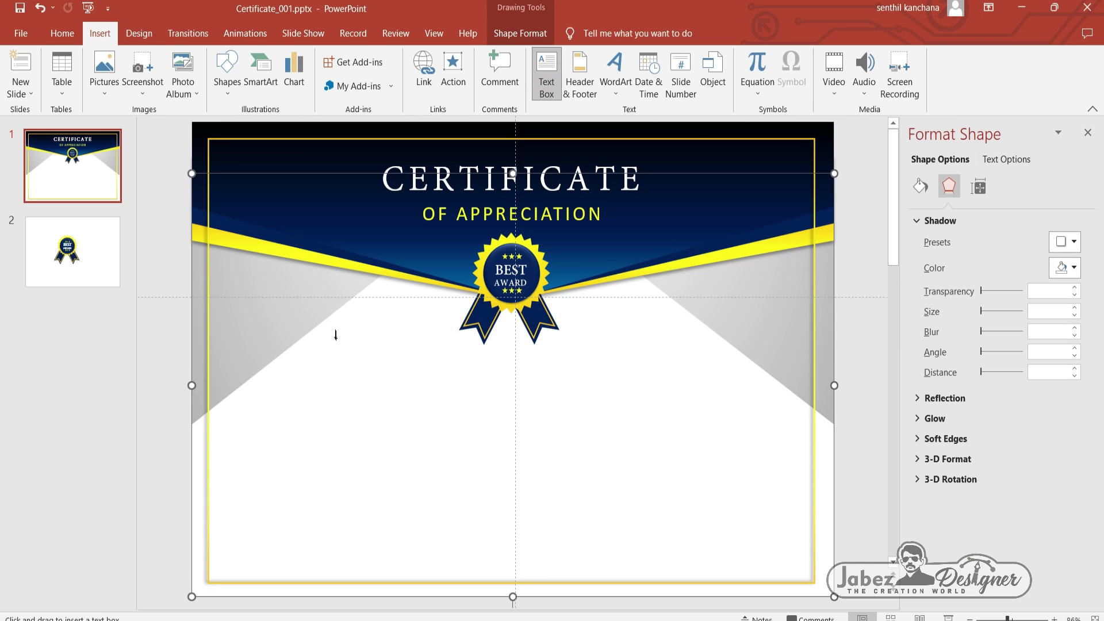
drag(344, 348, 673, 388)
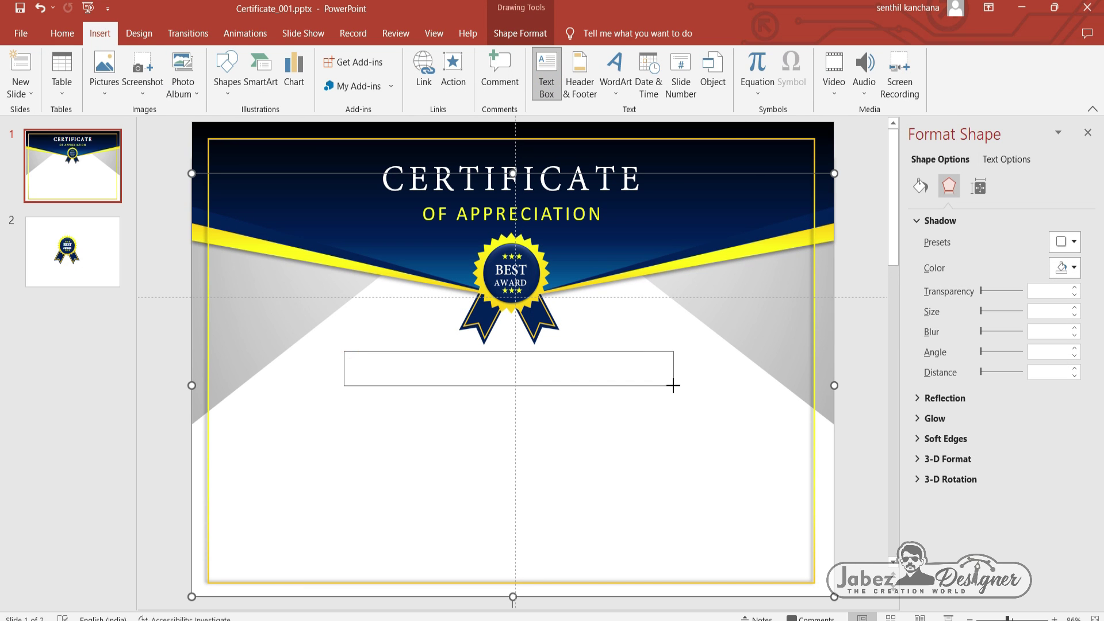
text(PROUDLY PRESENTED)
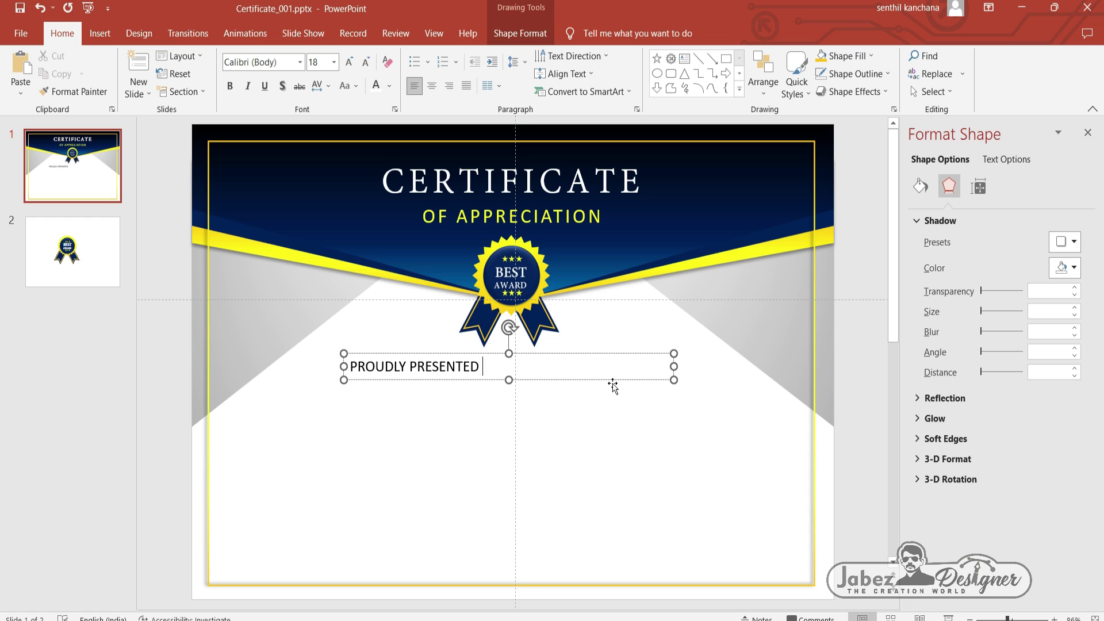
key(ctrl+a)
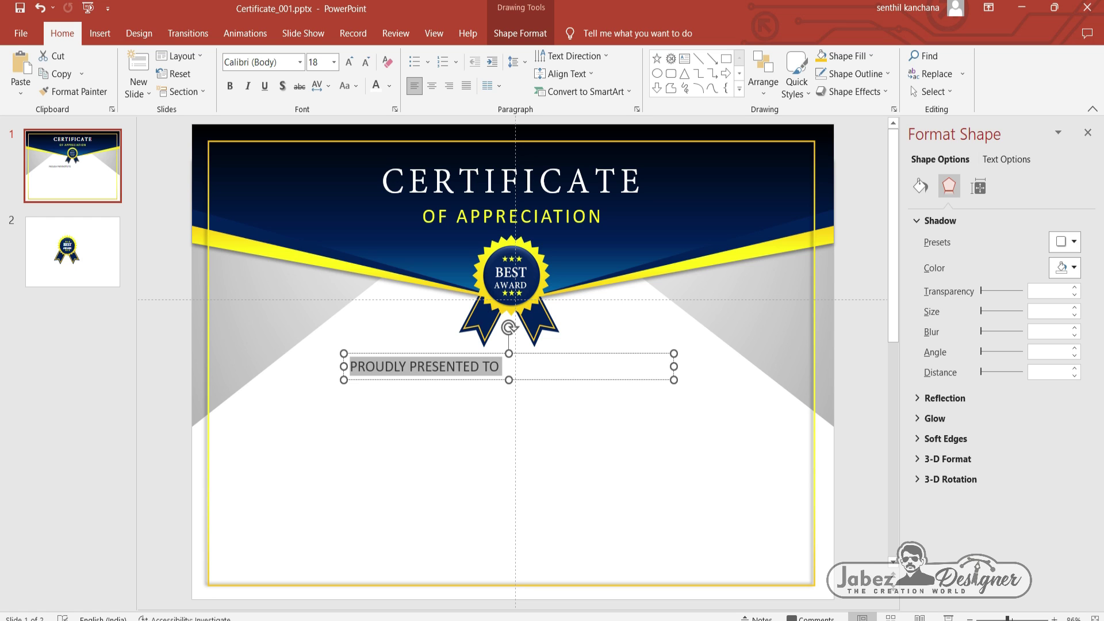
key(ctrl+e)
click(608, 380)
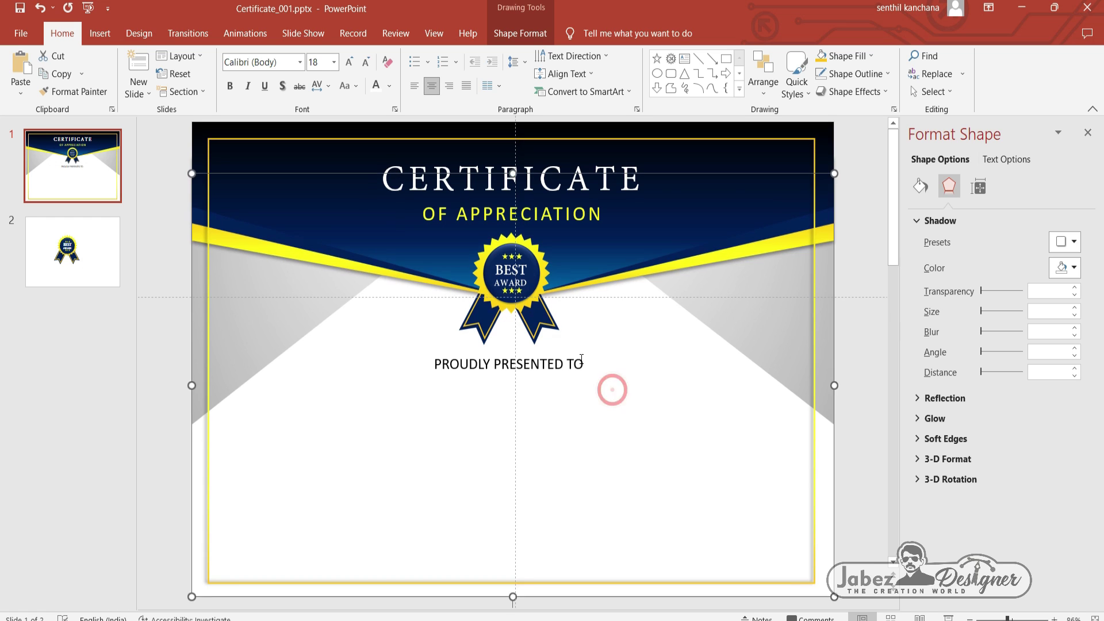
Step: Duplicate the line below, change it to 'Name Surname', and enlarge it to 48 pt
ctrl+drag(588, 383, 590, 435)
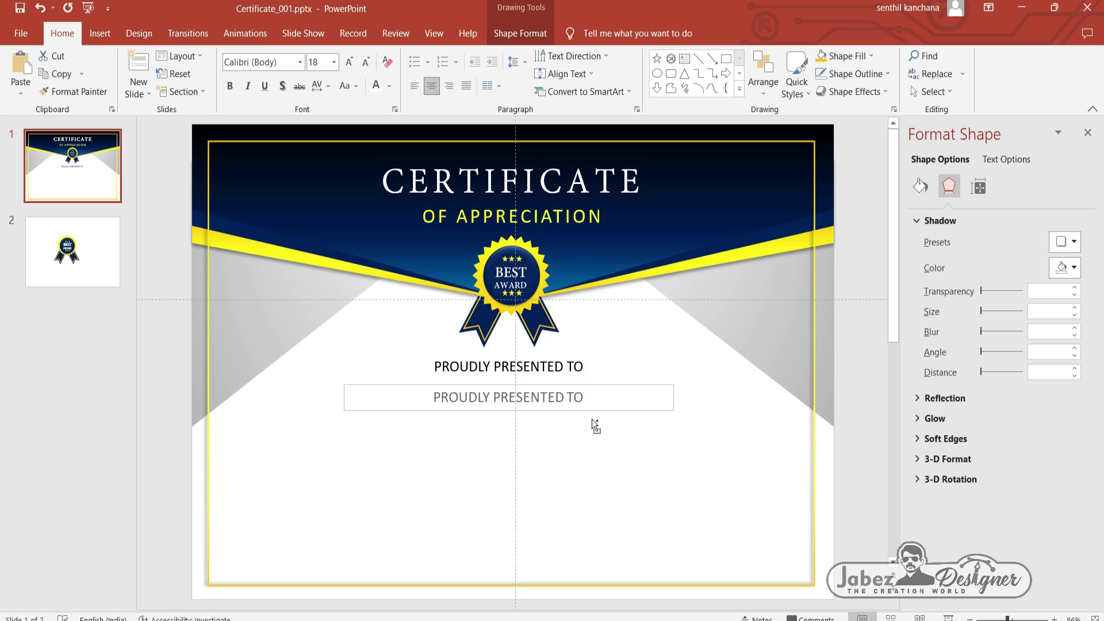
click(567, 416)
key(ctrl+a)
text(n)
key(BackSpace)
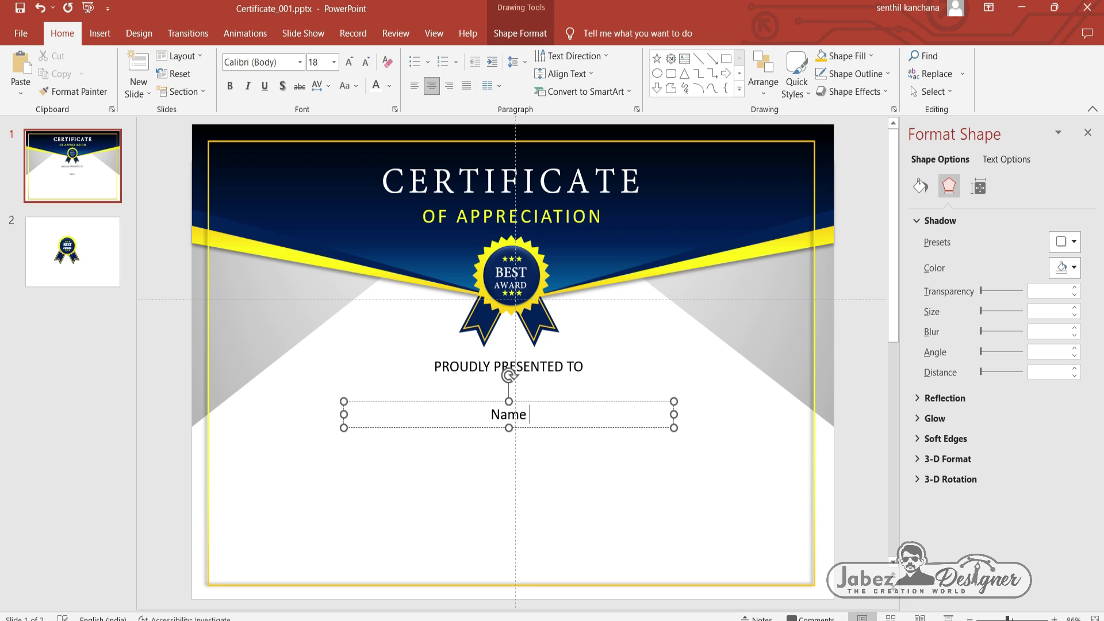
key(ctrl+a)
key(ctrl+shift+period)
key(ctrl+shift+period)
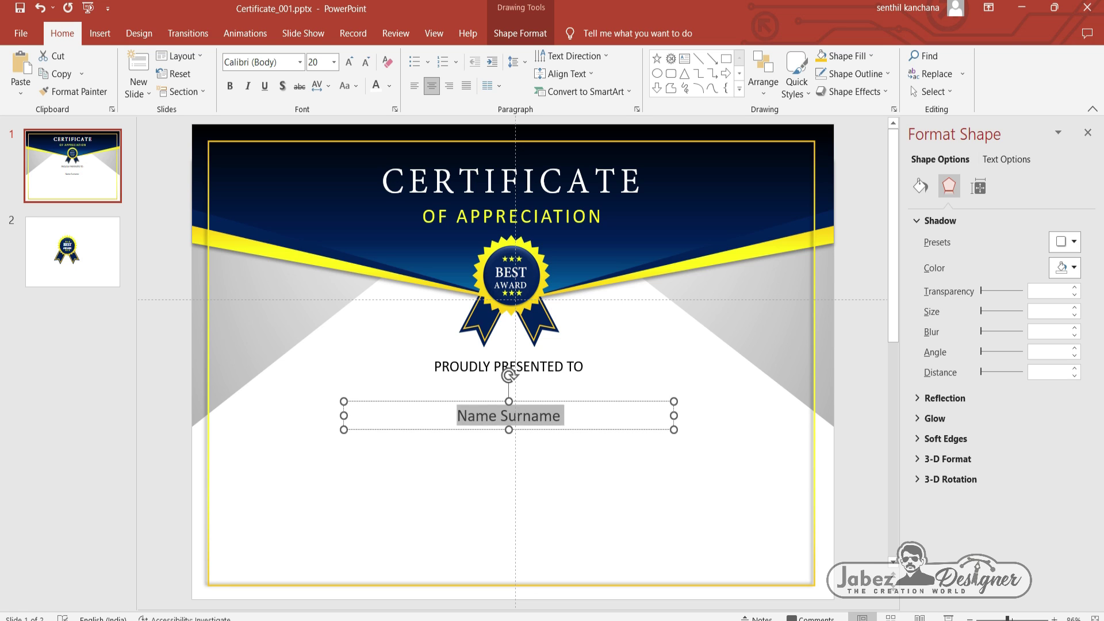
key(ctrl+shift+period)
key(ctrl+shift+period)
key(ctrl+shift+period)
key(ctrl+shift+period)
key(ctrl+shift+period)
drag(498, 393, 531, 389)
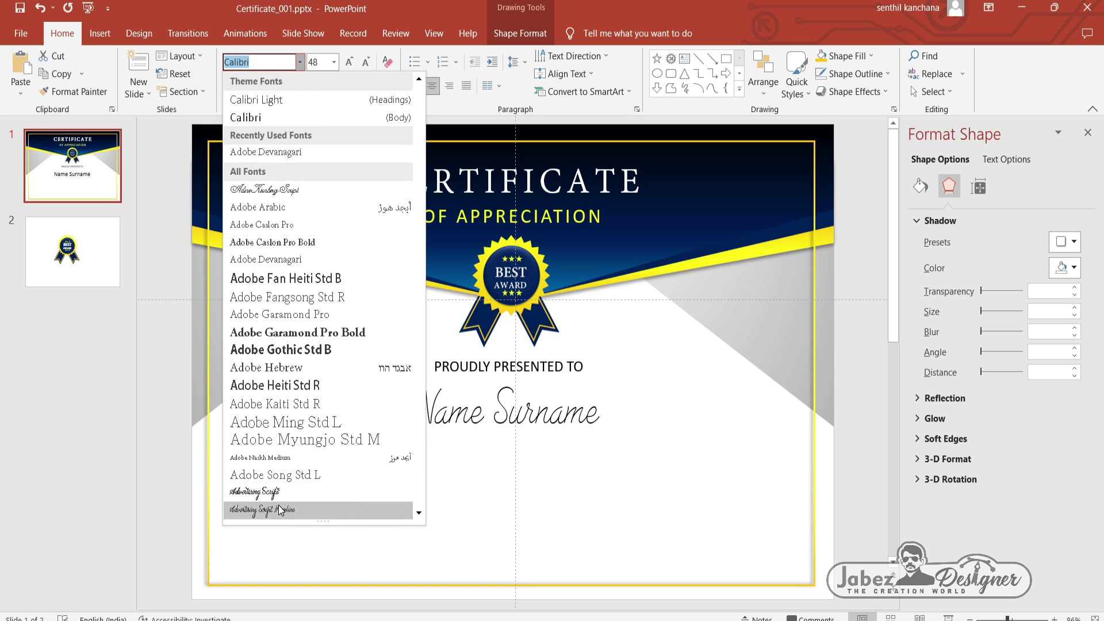
Step: Set the Name Surname text in the Alex Brush script font
scroll(280, 509, down, 1)
click(287, 581)
click(444, 446)
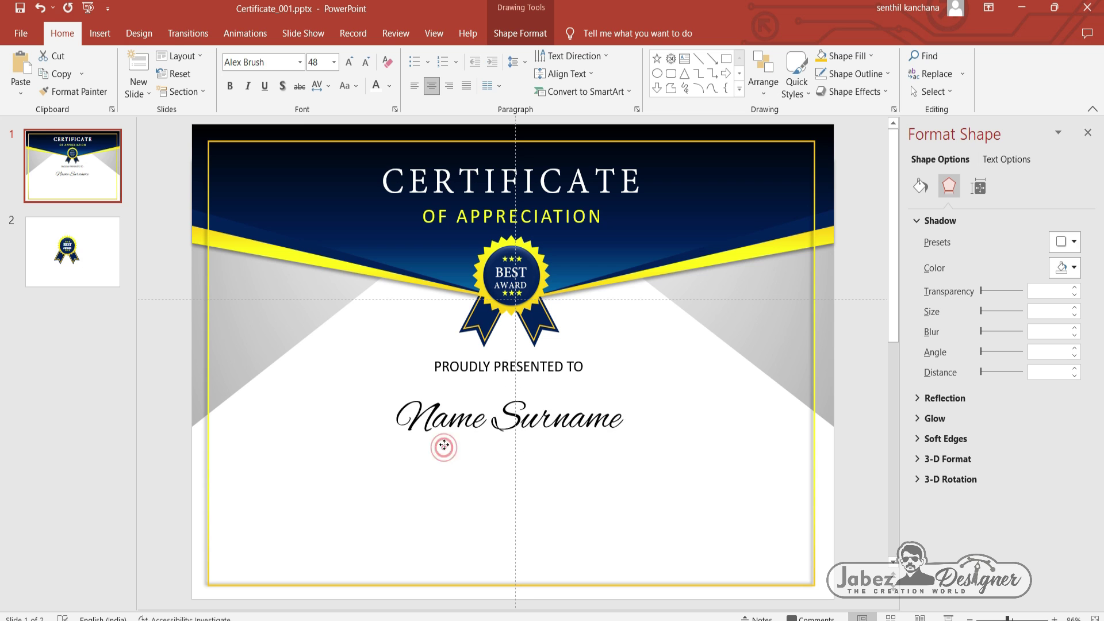
click(430, 472)
Step: Duplicate the PROUDLY PRESENTED TO text box below the name
click(106, 35)
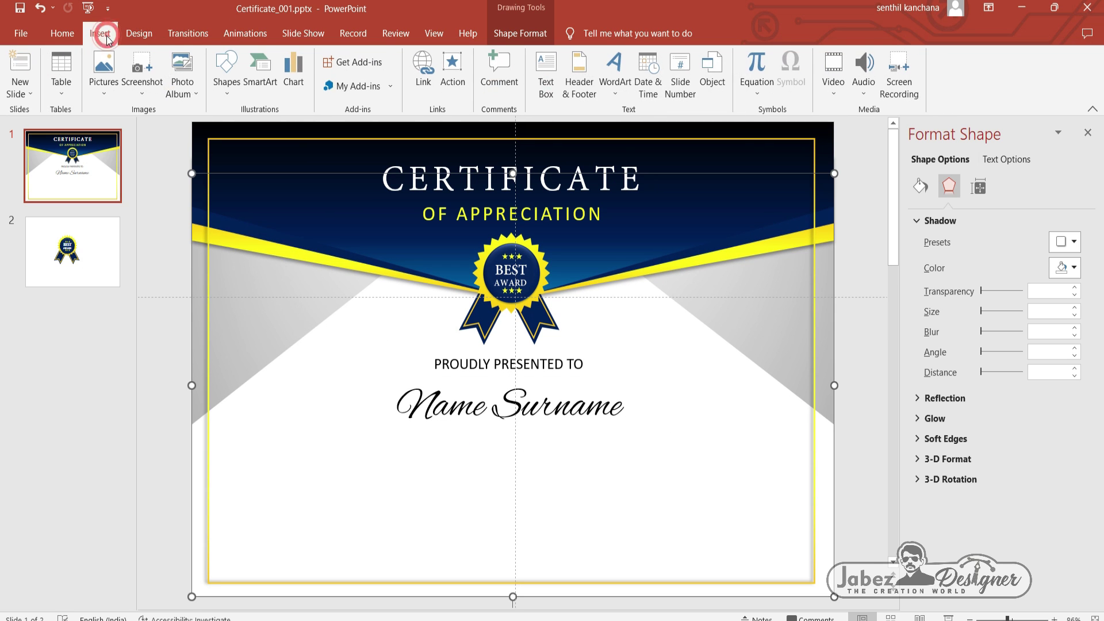
click(227, 86)
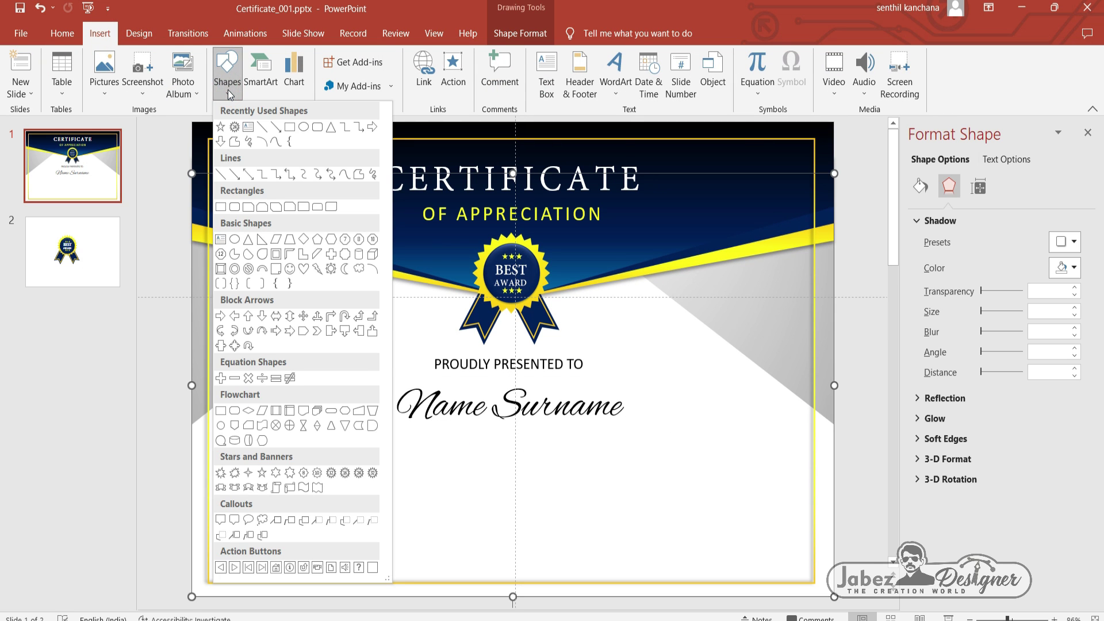
click(230, 95)
click(460, 379)
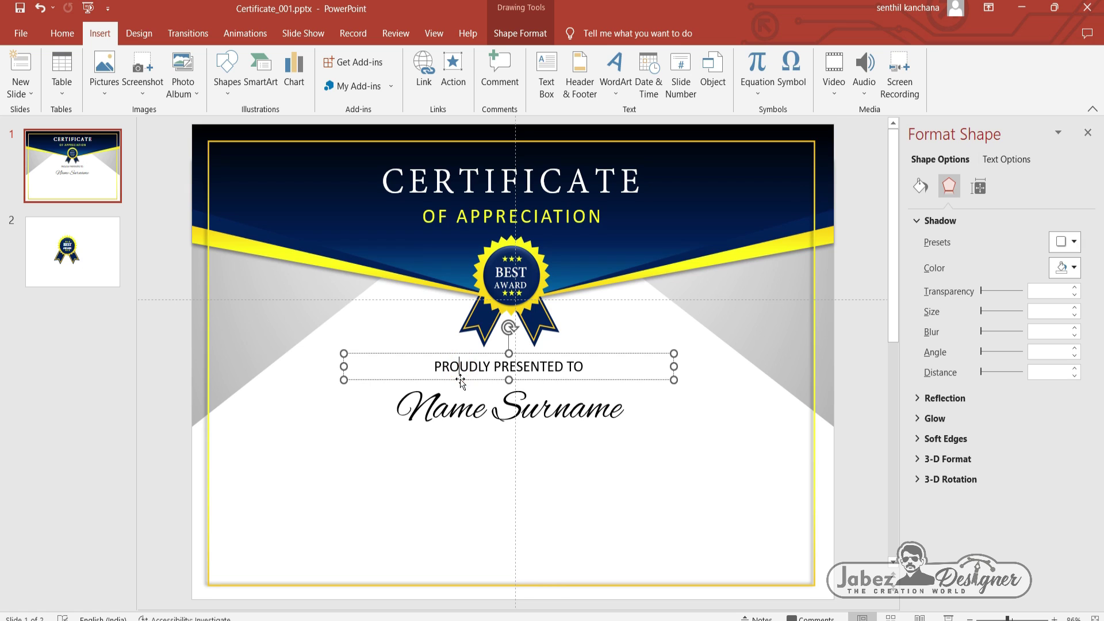
drag(461, 379, 456, 468)
Step: Replace the copy's text with a =LOREM(1) placeholder paragraph
triple_click(453, 450)
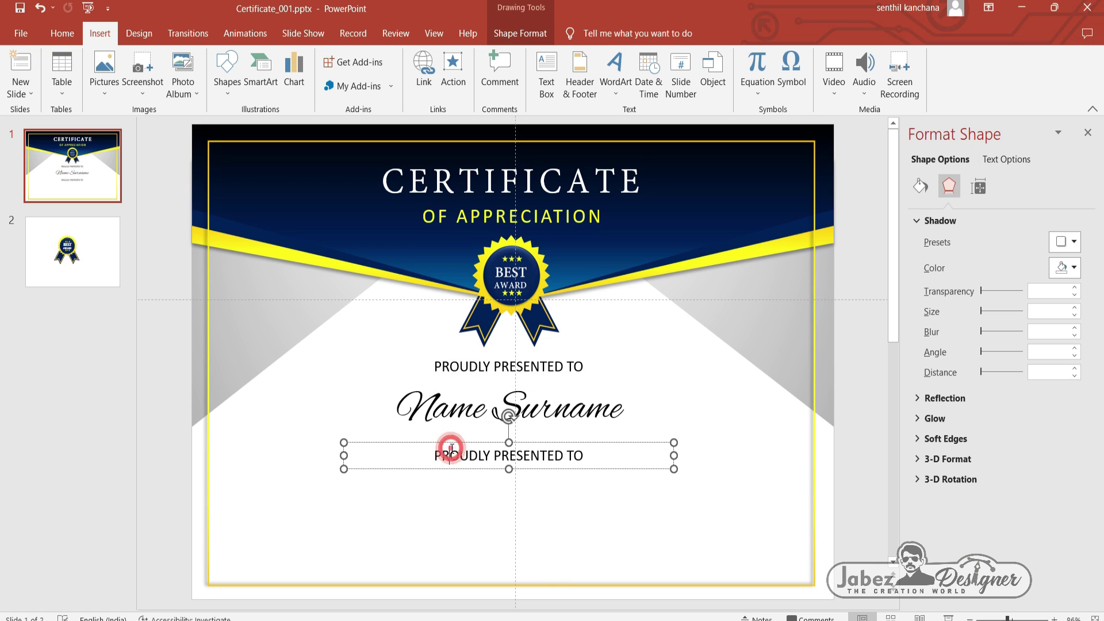
key(Delete)
text(1))
key(Return)
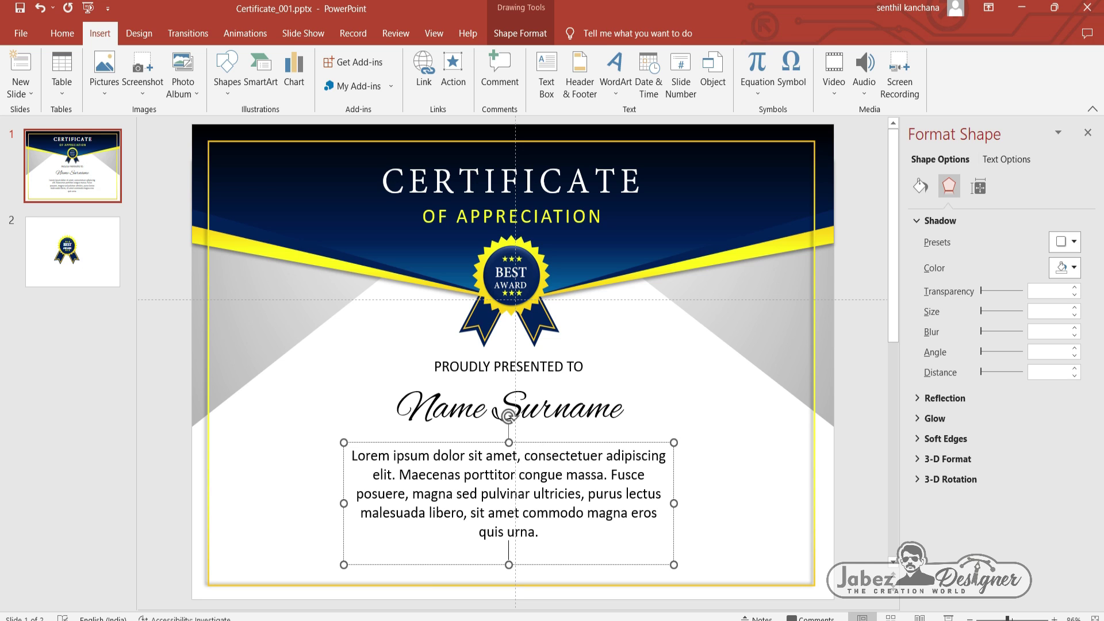
Step: Shrink the Lorem paragraph's font twice and widen its box on both sides
key(ctrl+a)
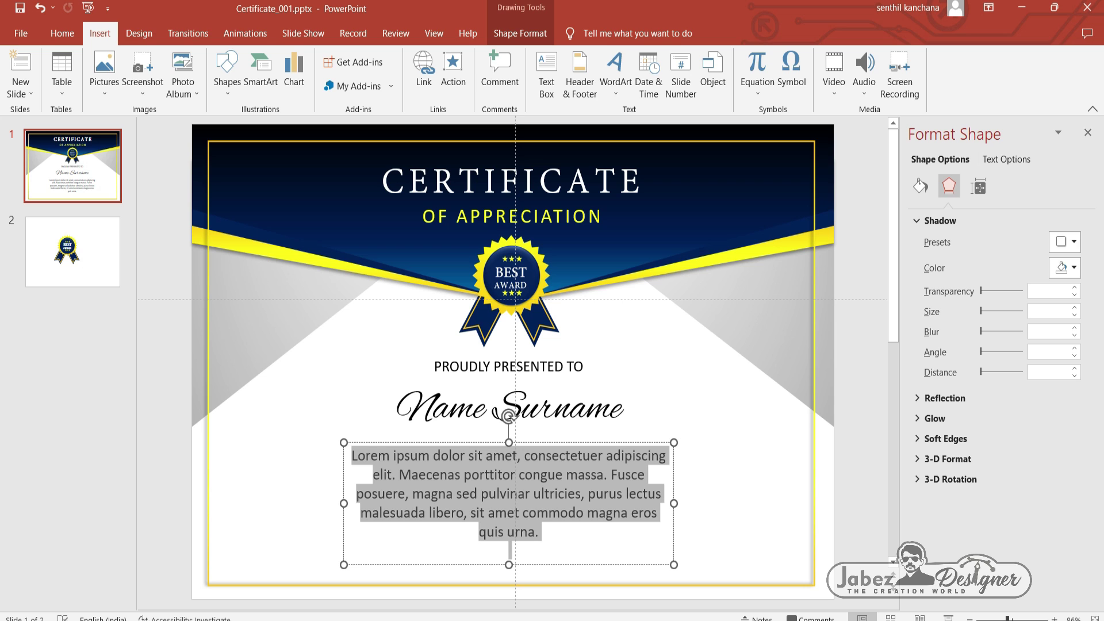
key(ctrl+shift+comma)
drag(344, 503, 277, 490)
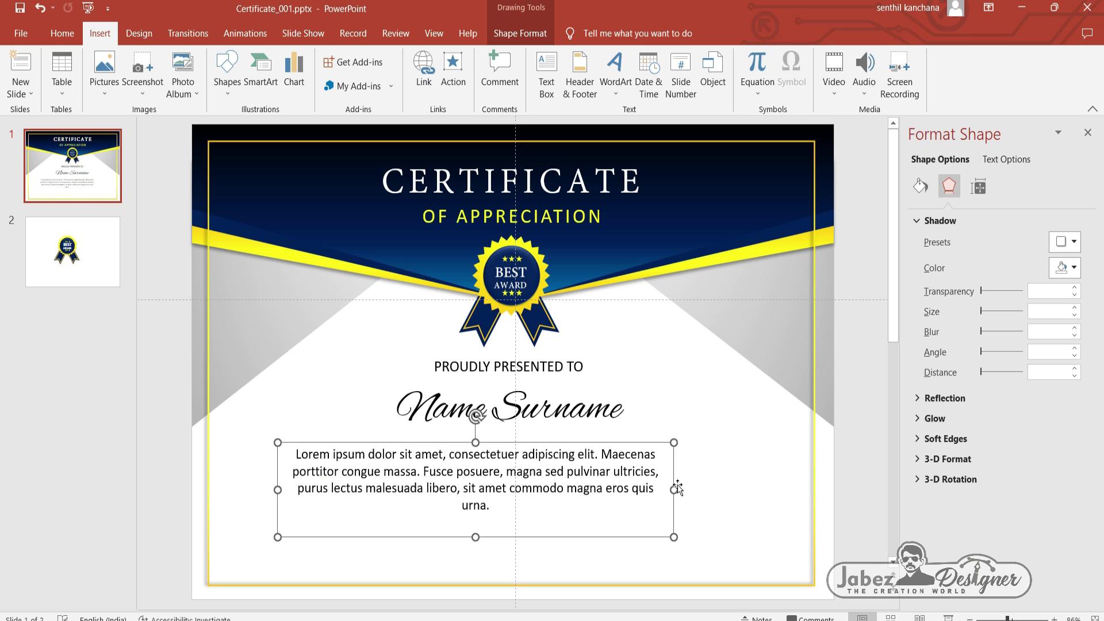
drag(673, 490, 742, 481)
click(652, 485)
key(ctrl+a)
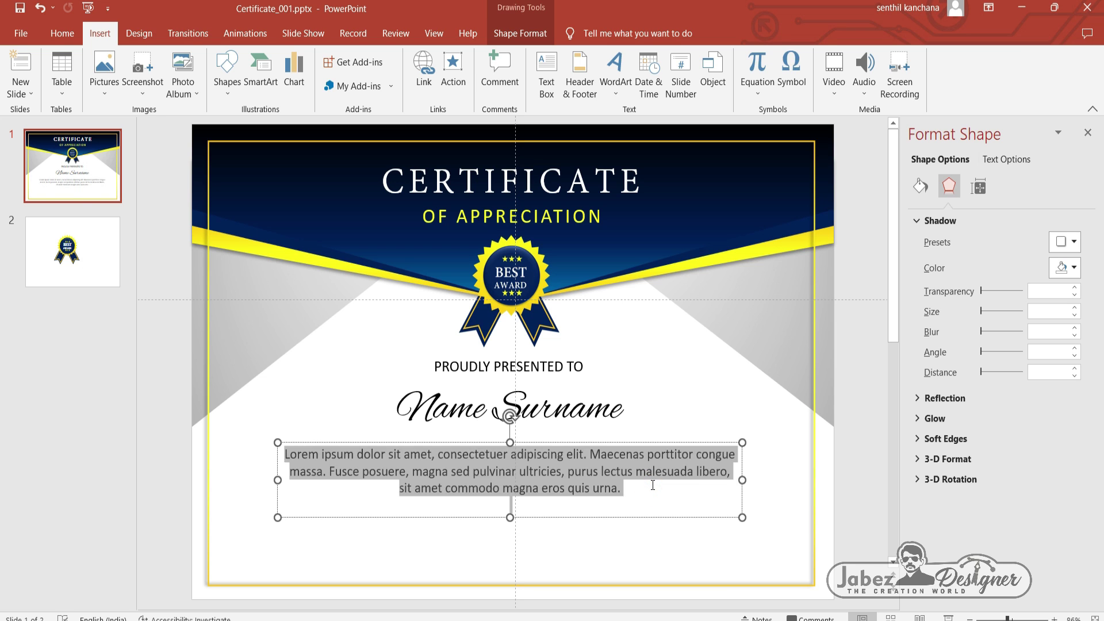
key(ctrl+shift+comma)
click(652, 485)
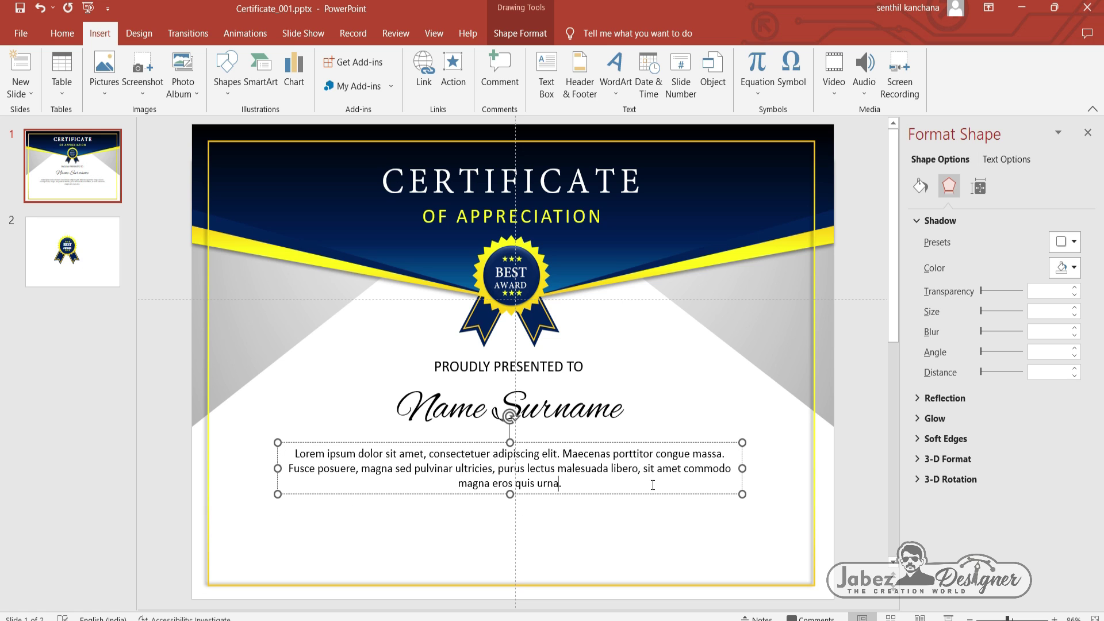
Step: Nudge the paragraph down and put its opening phrase into a new subtitle copy above it
click(427, 452)
drag(492, 453, 296, 454)
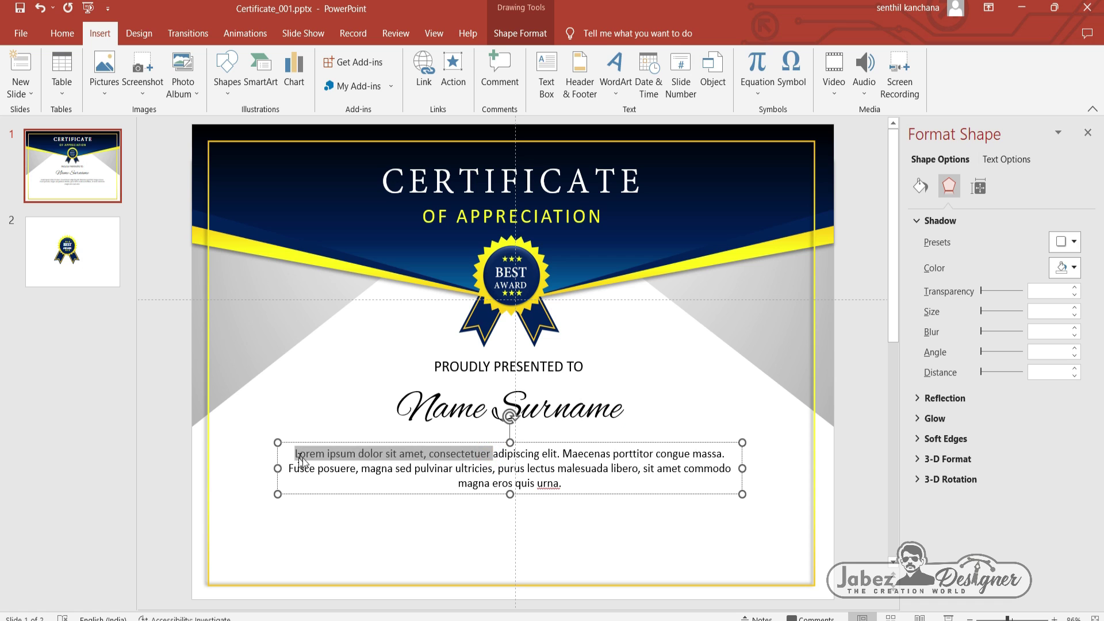
drag(360, 443, 360, 456)
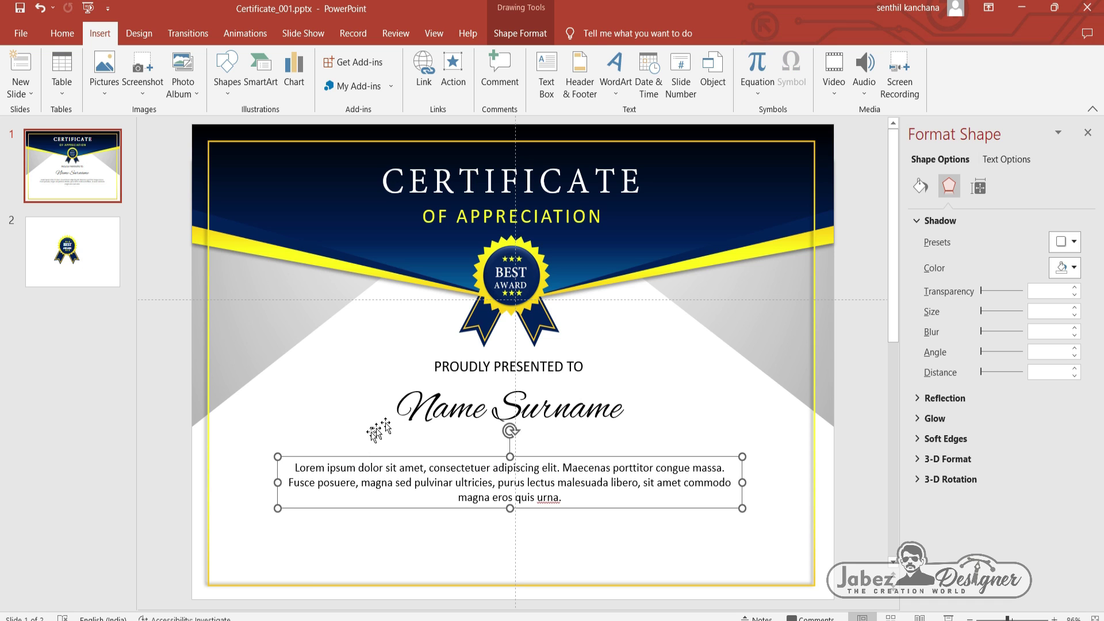
click(442, 368)
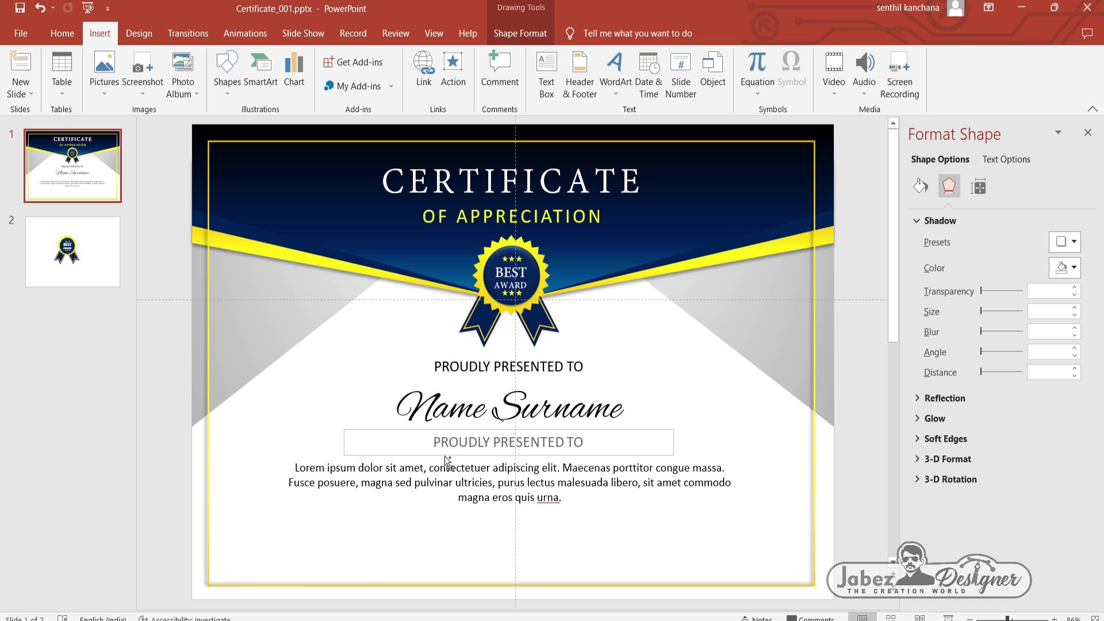
drag(449, 382, 448, 459)
triple_click(453, 442)
key(ctrl+v)
triple_click(453, 443)
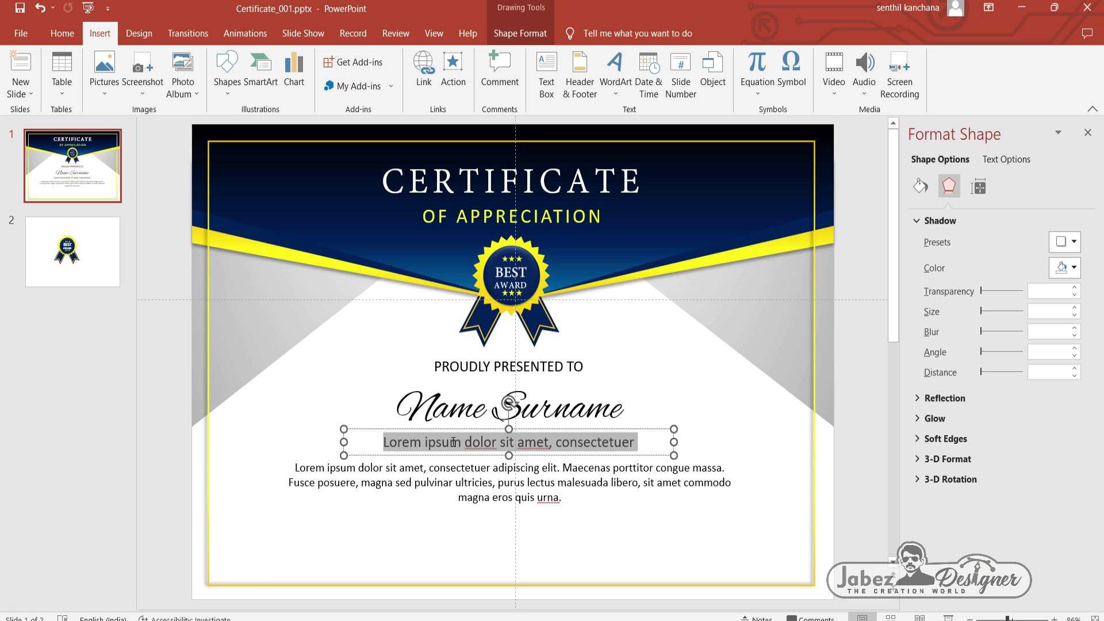
right_click(452, 441)
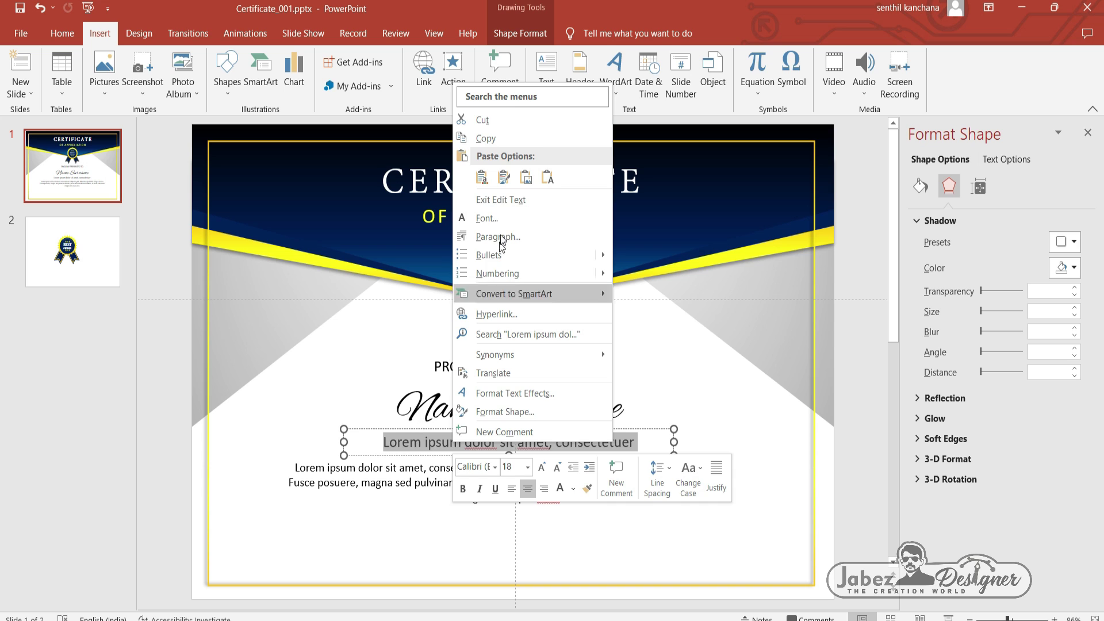
Step: Make the 'Lorem ipsum dolor sit amet, consectetuer' subtitle all caps and bold
click(486, 218)
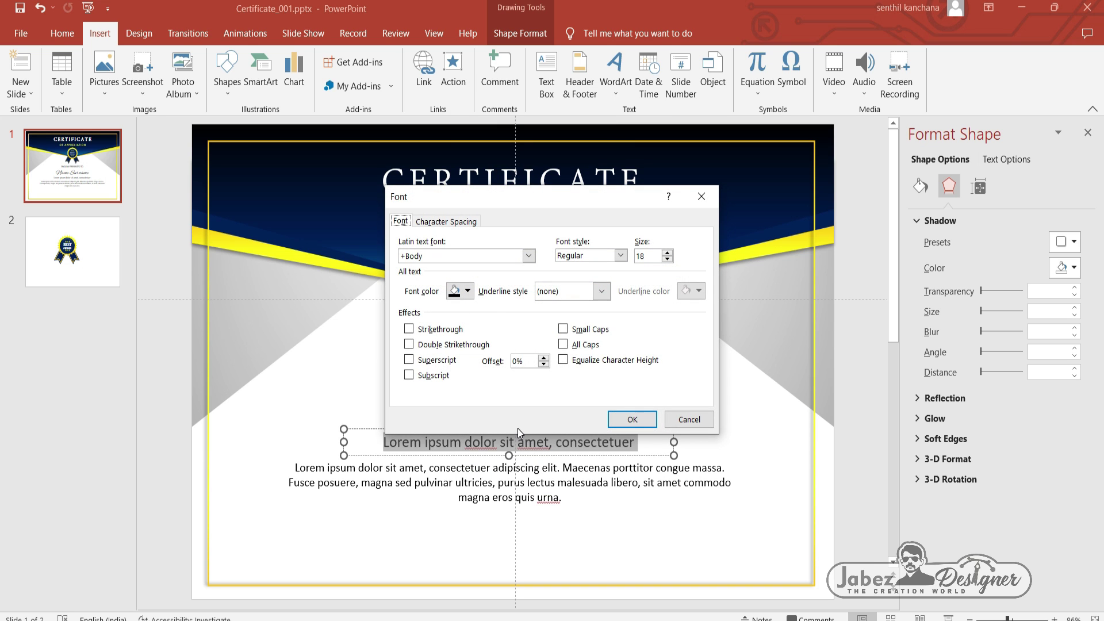
click(579, 345)
click(632, 419)
click(601, 440)
key(ctrl+a)
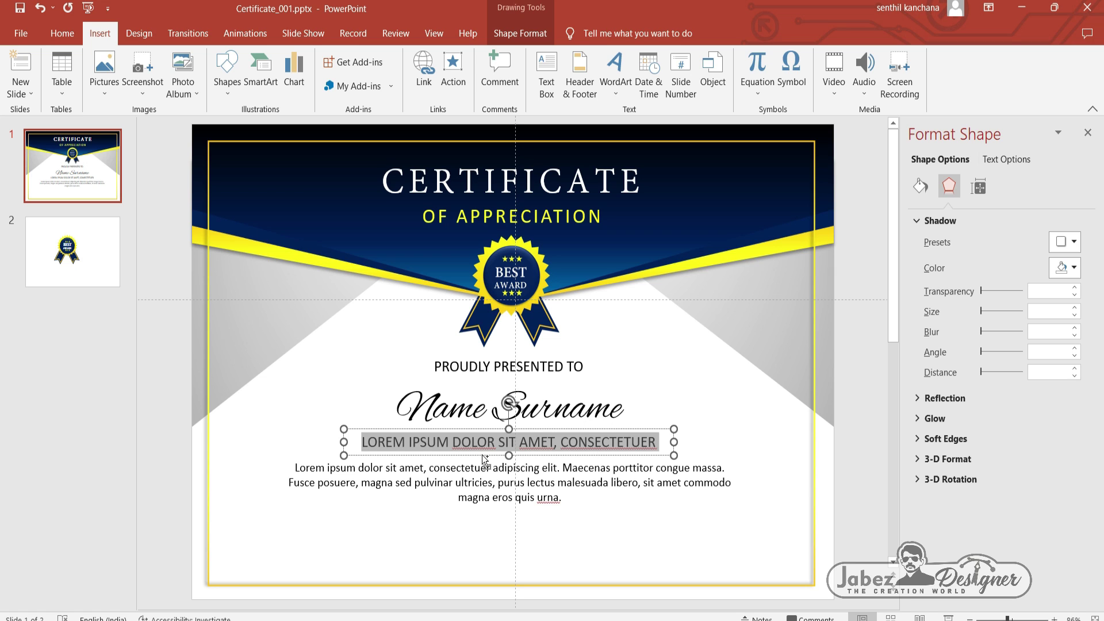
click(234, 86)
Step: Widen the body paragraph box further and enlarge 'Name Surname' from 54 to 60 pt
click(454, 483)
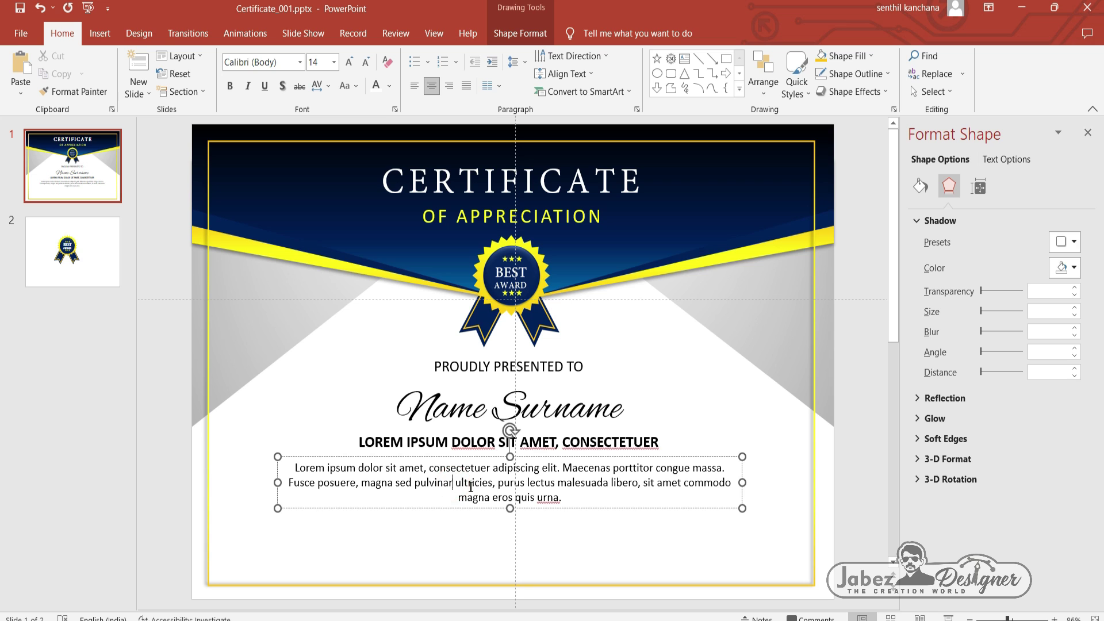
drag(278, 482, 251, 482)
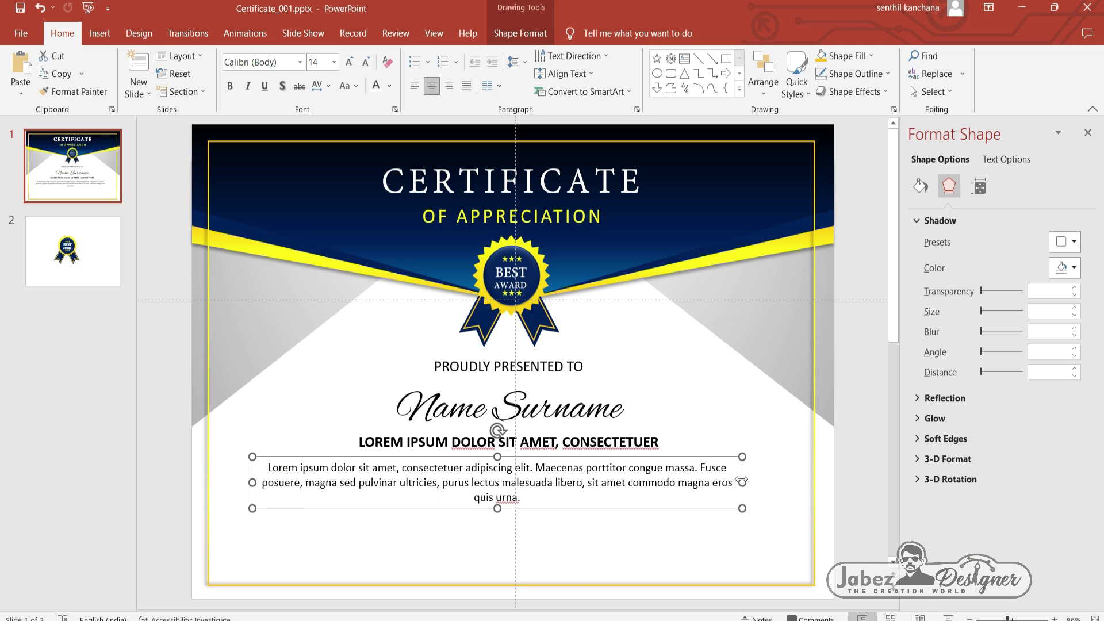
drag(742, 482, 777, 475)
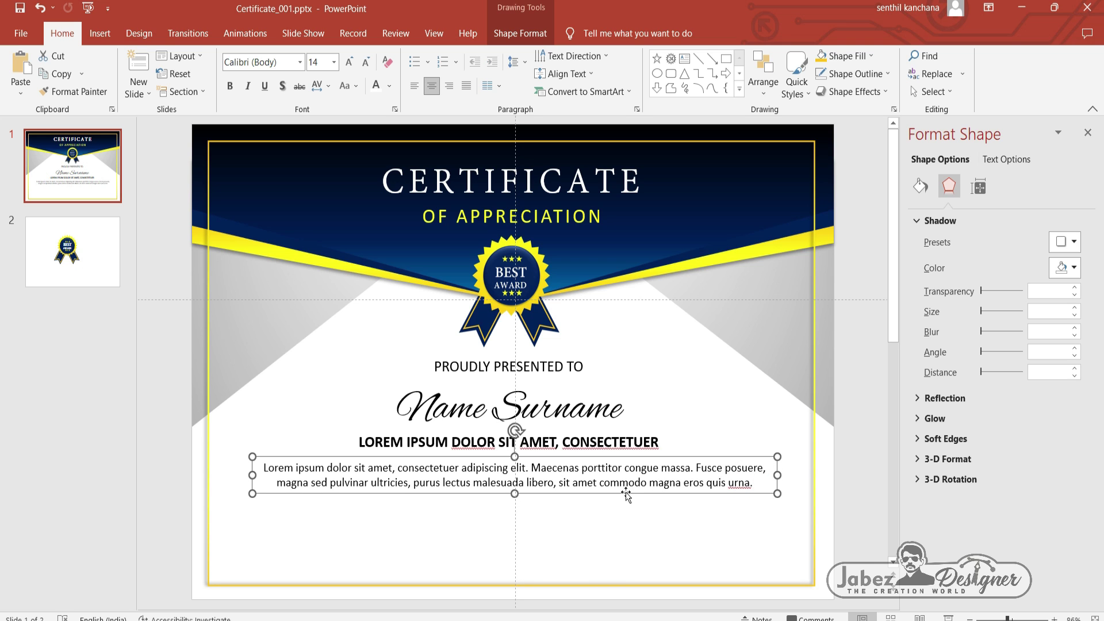
triple_click(581, 412)
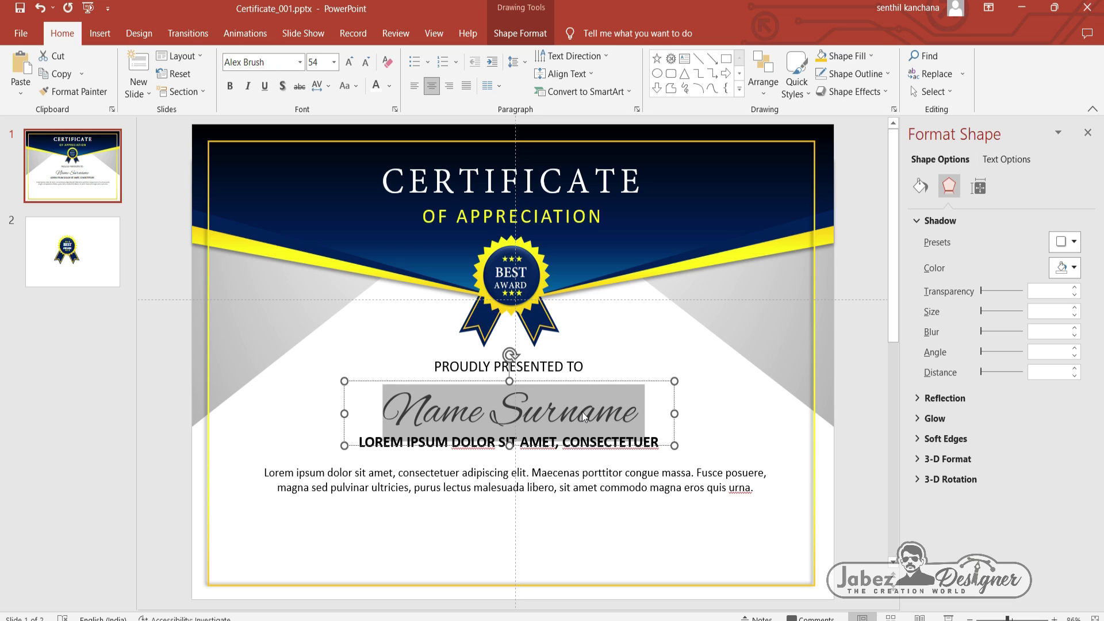
key(ctrl+shift+period)
click(593, 410)
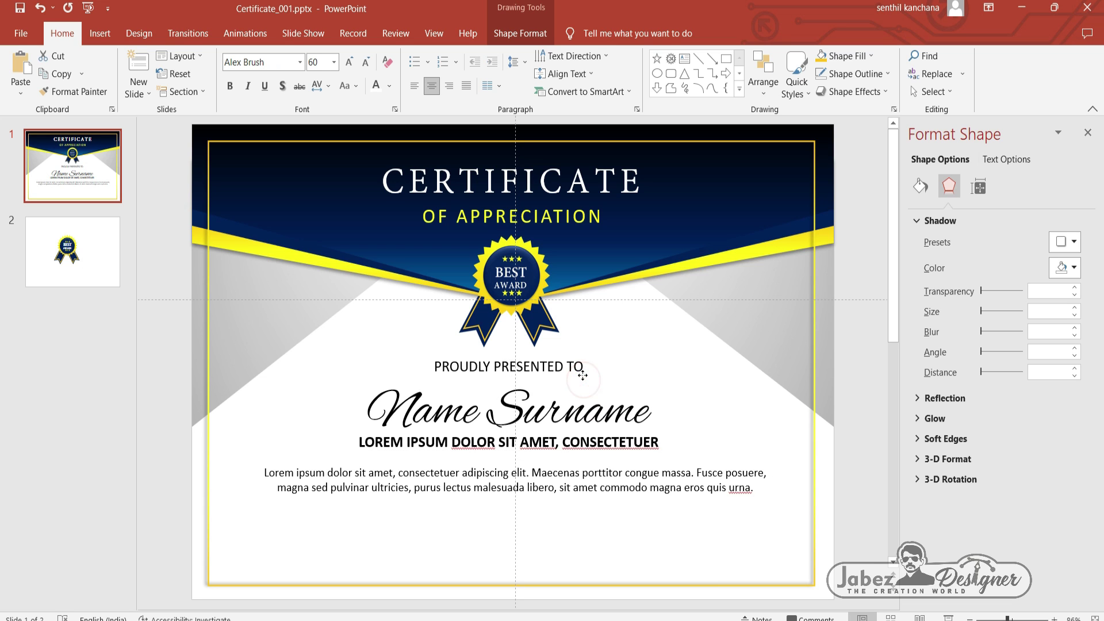
Step: Centre-align the four text boxes: PROUDLY PRESENTED TO, name, subtitle and body paragraph
click(598, 456)
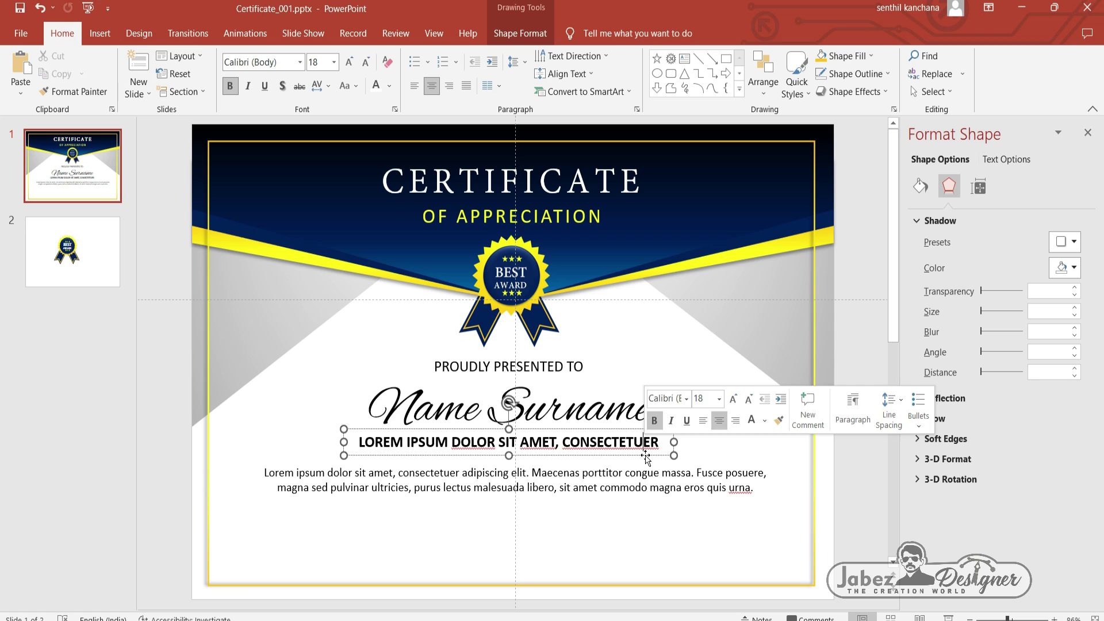
click(563, 370)
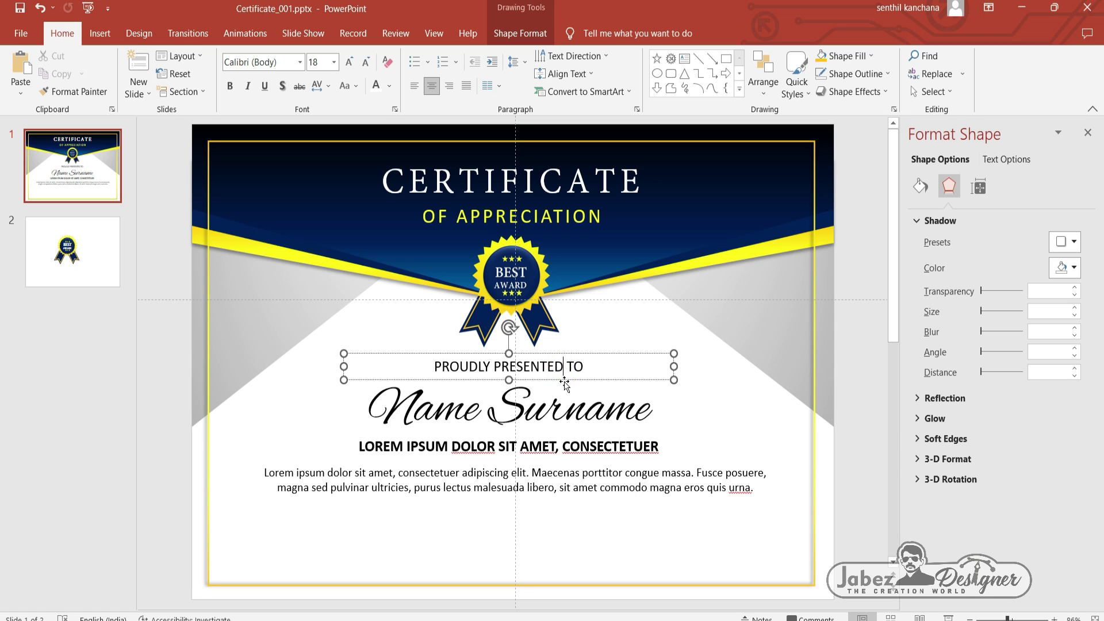
shift+click(567, 403)
shift+click(571, 451)
shift+click(573, 476)
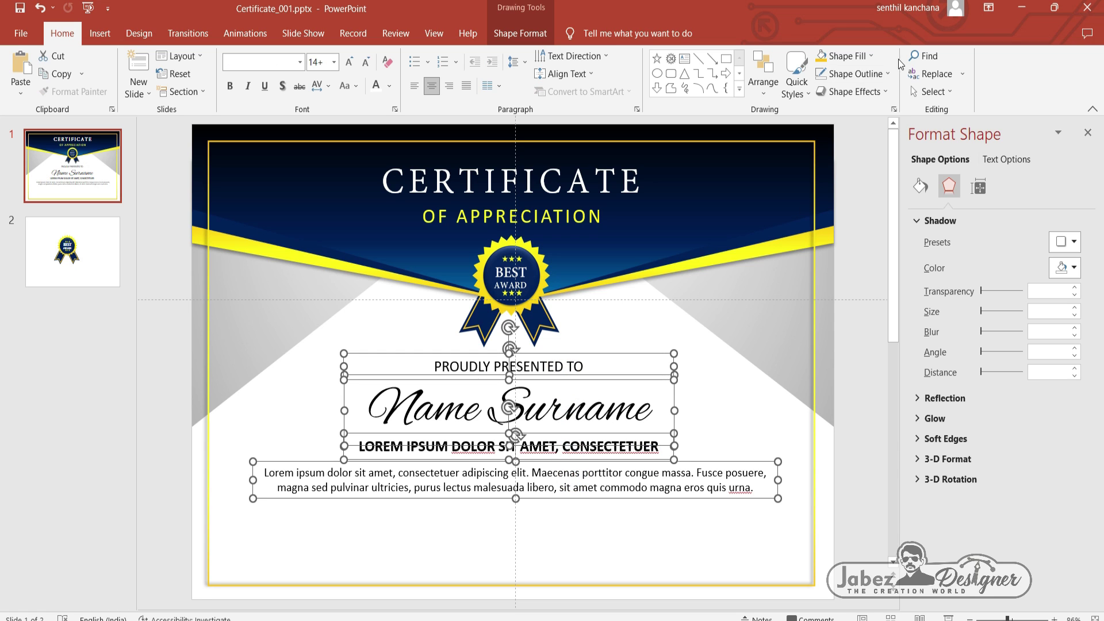
click(767, 89)
click(799, 296)
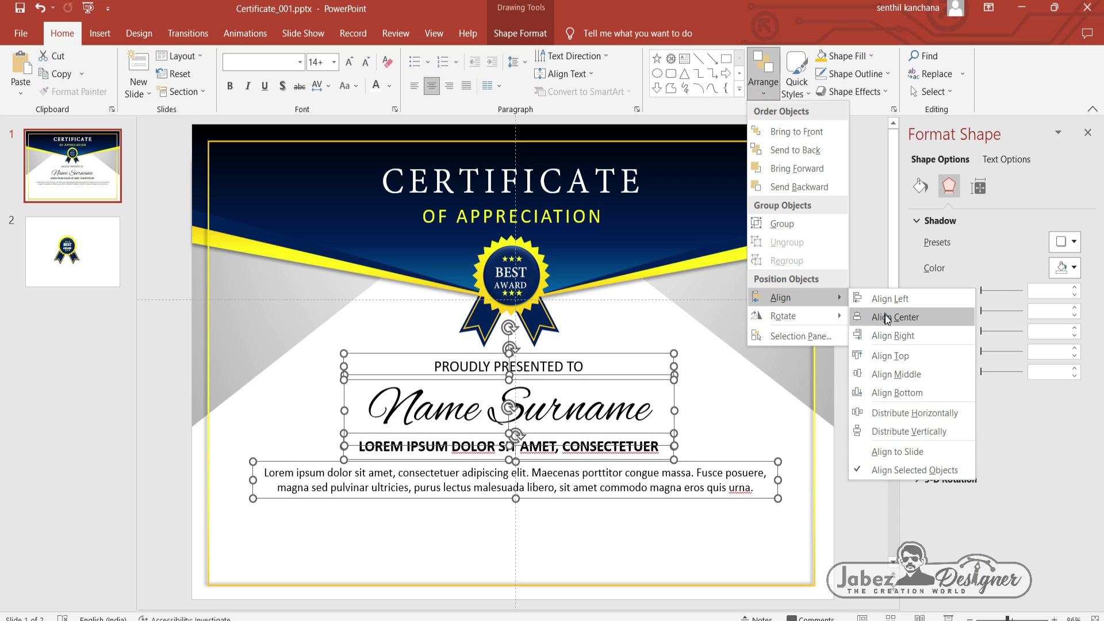
click(886, 318)
click(672, 524)
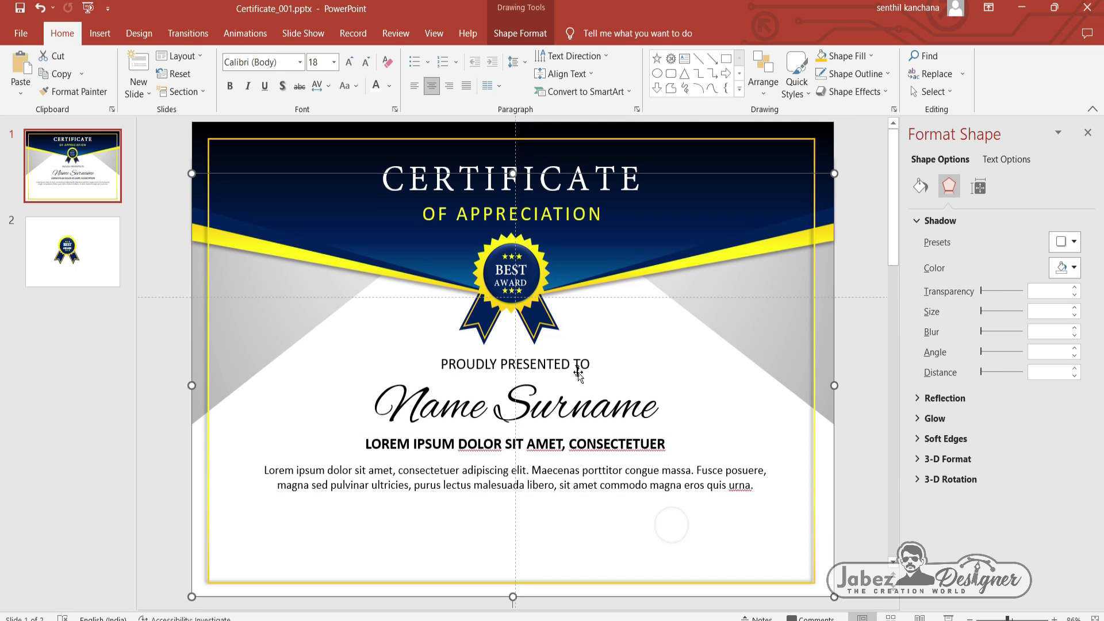
Step: Make a narrower 12 pt copy of PROUDLY PRESENTED TO near the bottom right and clear its text
click(552, 476)
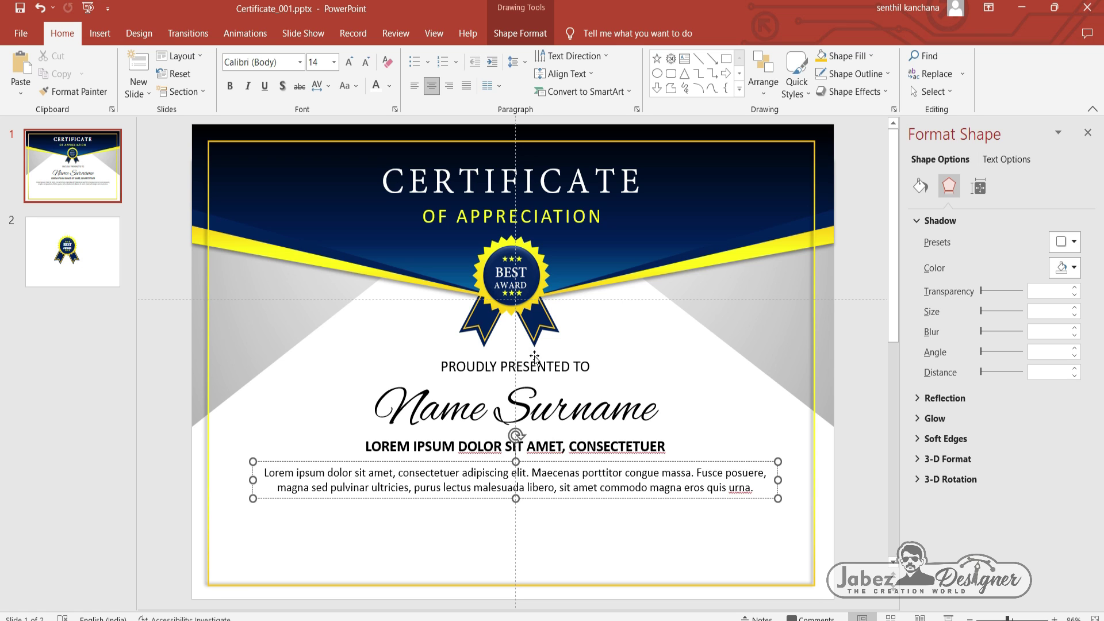
click(534, 359)
ctrl+drag(536, 353, 639, 545)
drag(454, 560, 773, 559)
click(333, 62)
click(319, 160)
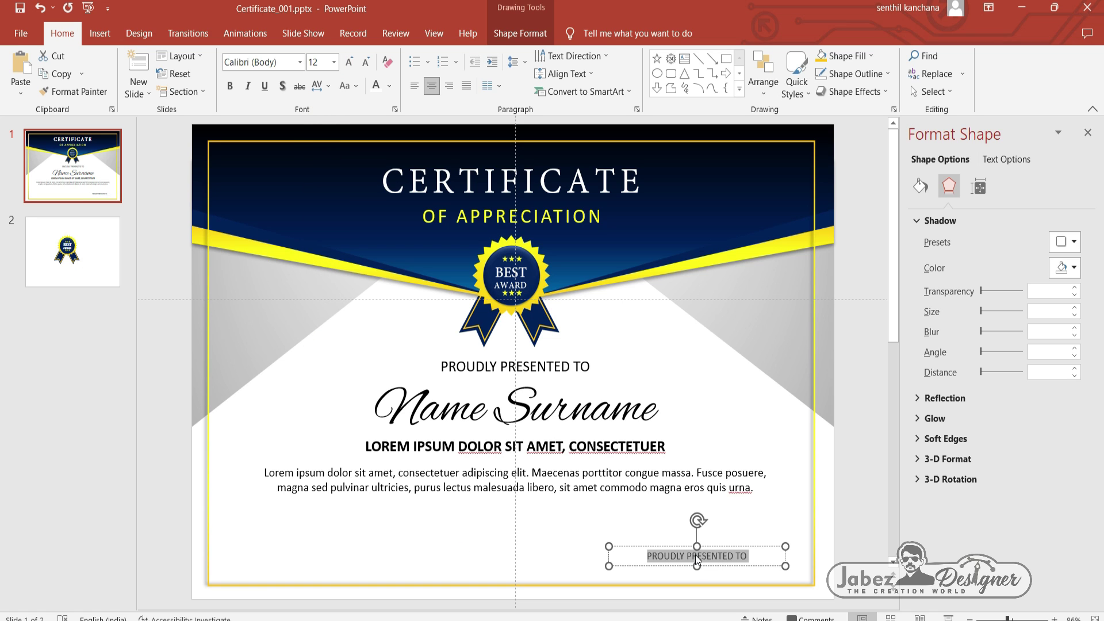
key(Delete)
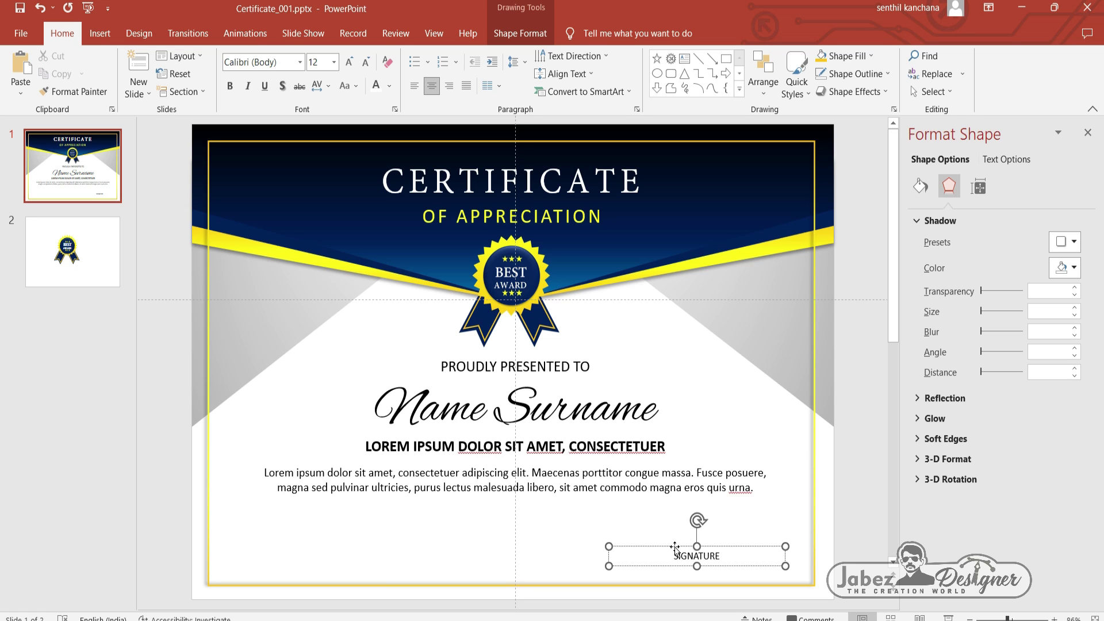
Step: Duplicate the SIGNATURE label to the bottom left and retype it as DATE
drag(671, 549, 228, 549)
click(317, 547)
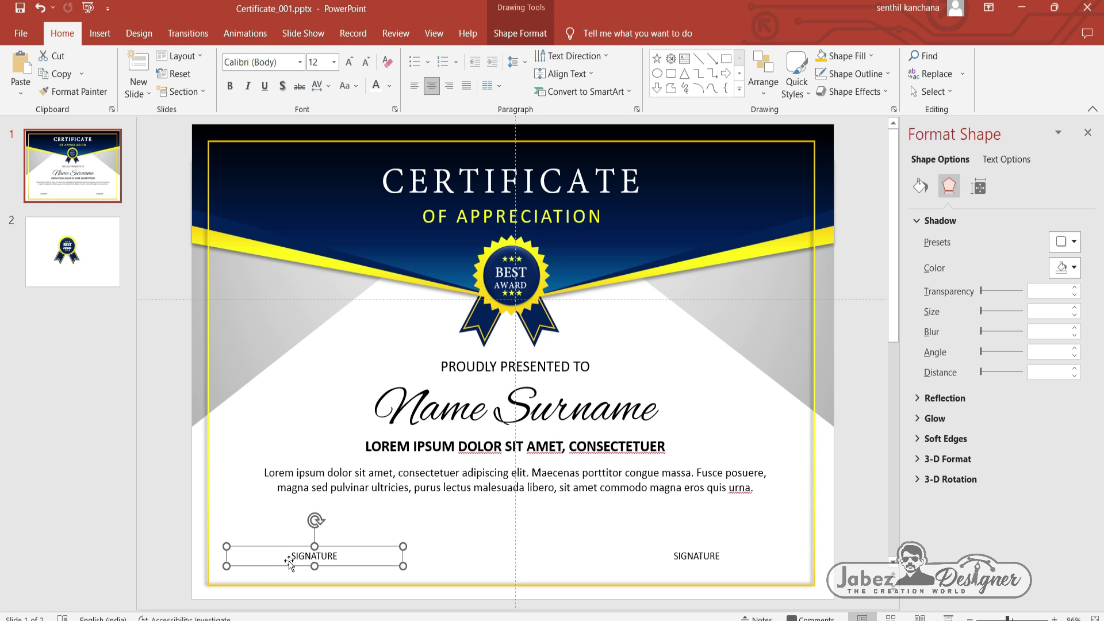
double_click(316, 555)
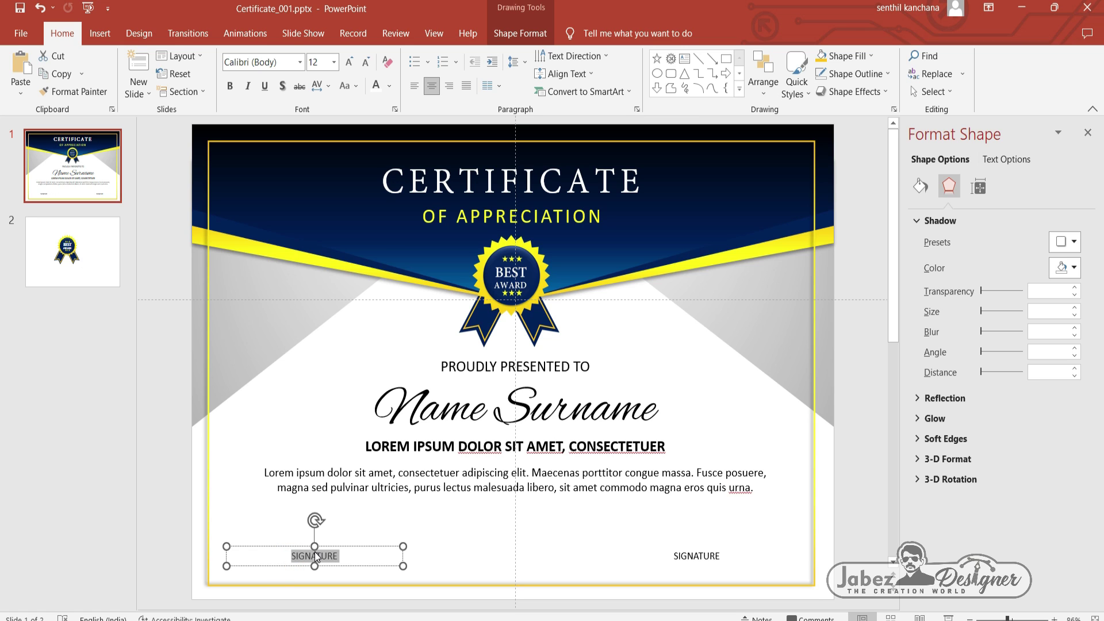
text(DATE)
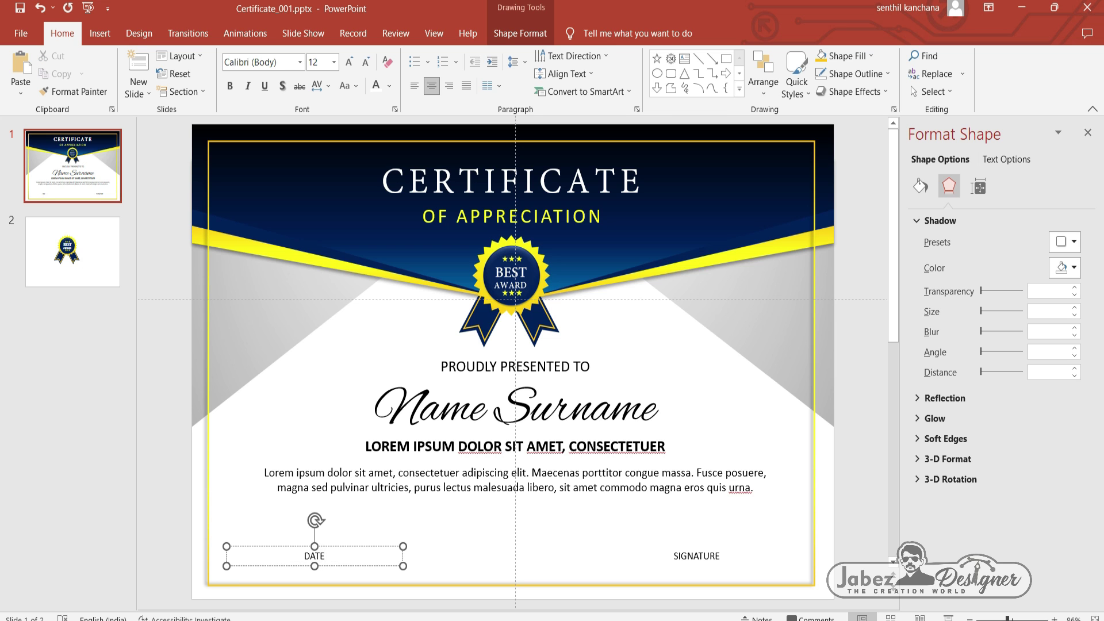
click(306, 366)
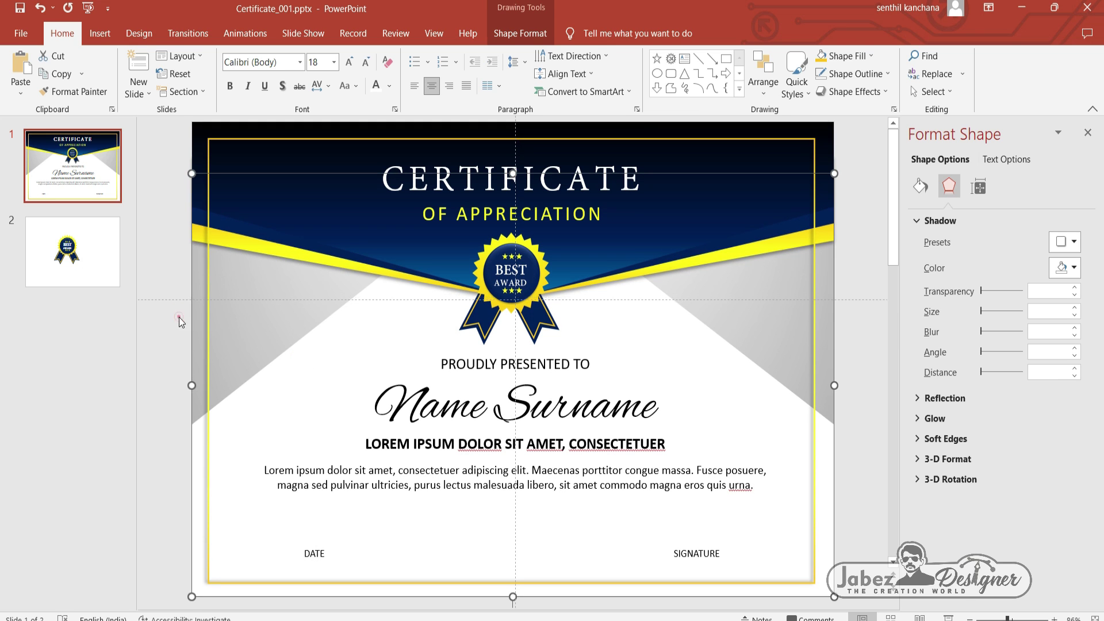
Step: Draw a black 1 pt line above DATE and copy it above SIGNATURE
click(180, 321)
click(100, 32)
click(220, 86)
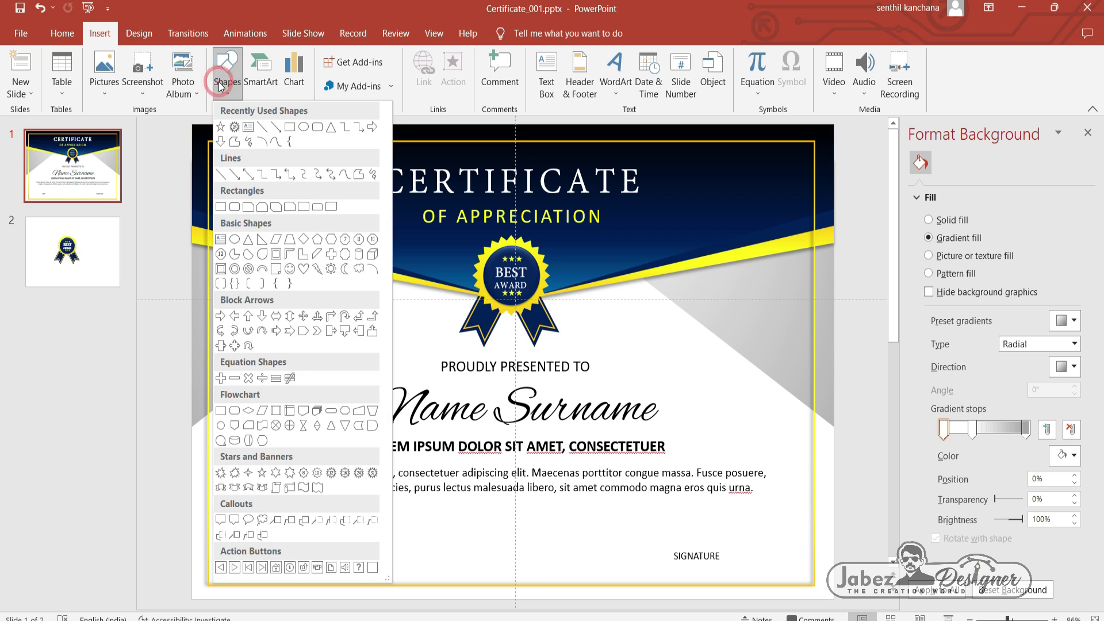
click(262, 128)
drag(240, 535, 383, 544)
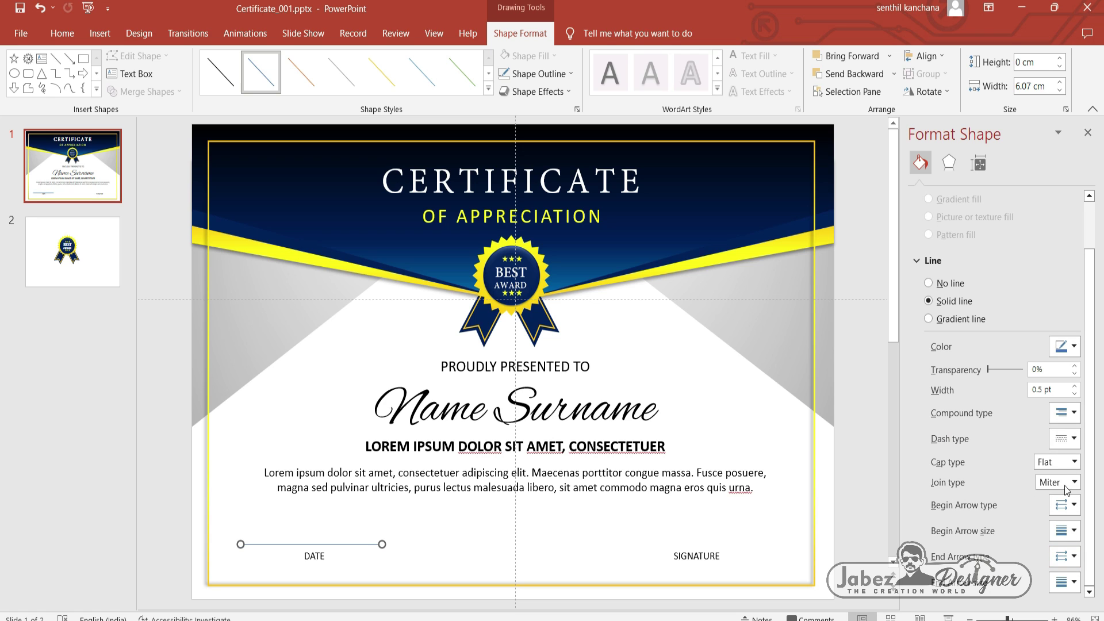
click(1073, 346)
click(1004, 381)
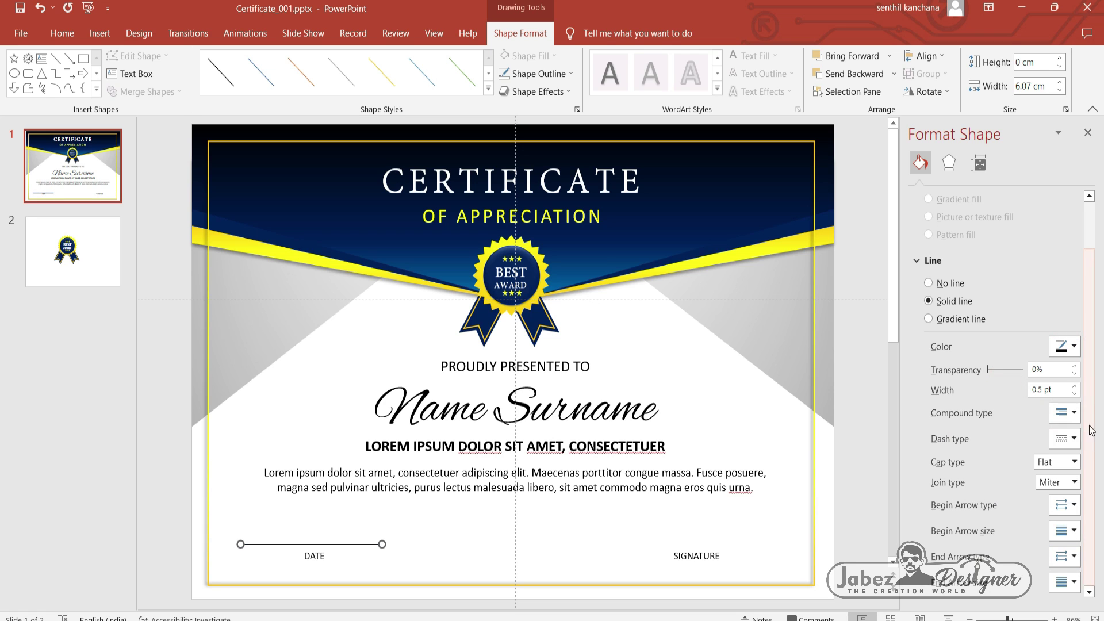
click(1074, 386)
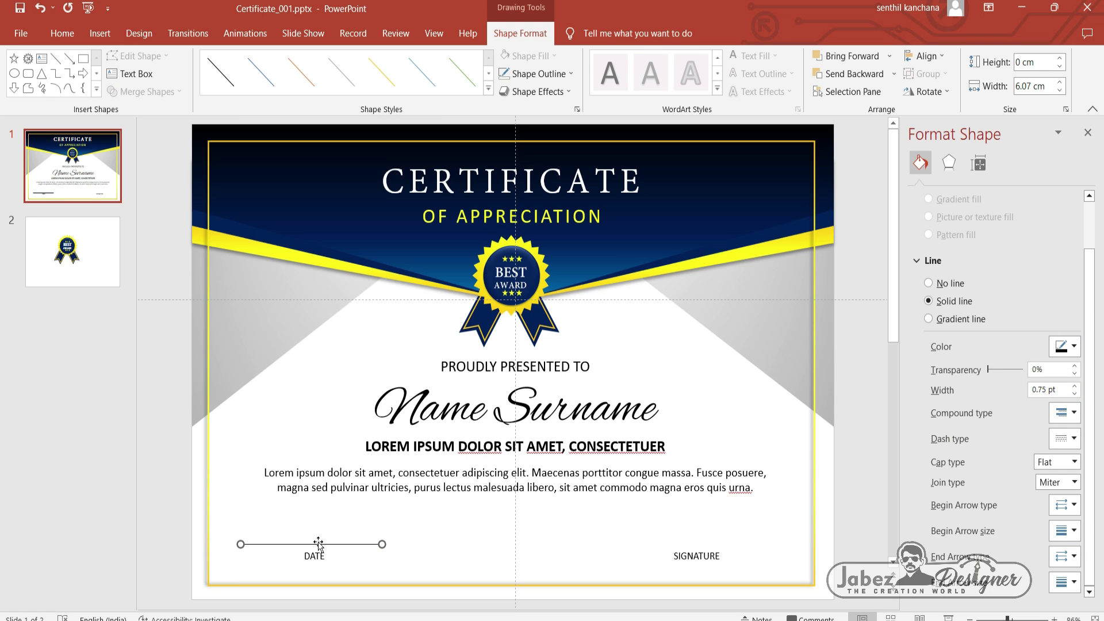
click(1075, 386)
drag(343, 547, 661, 570)
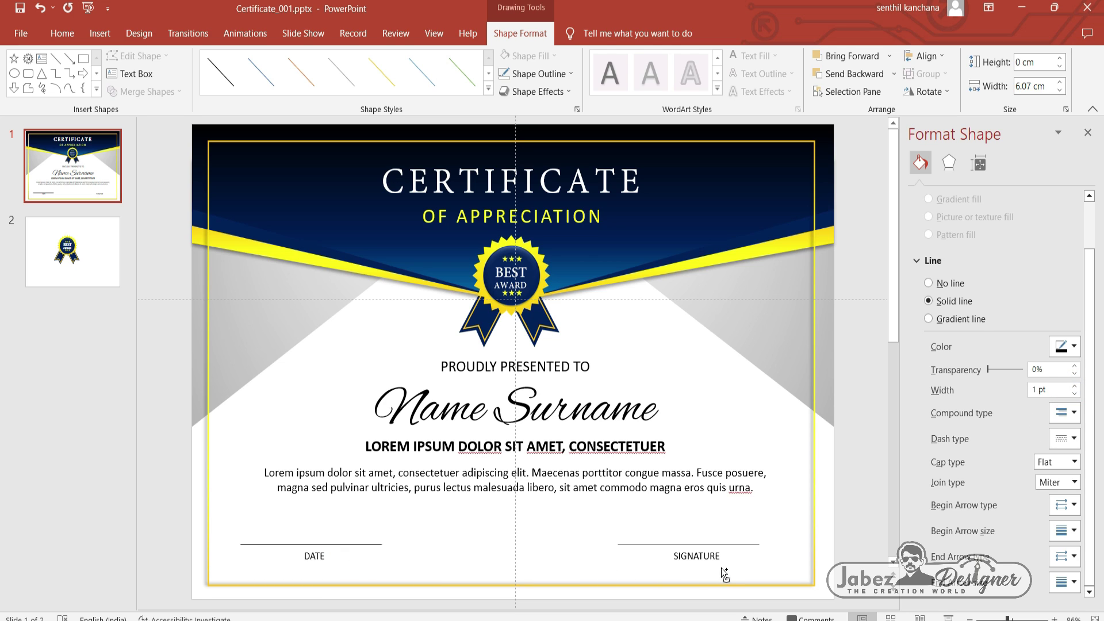
click(848, 460)
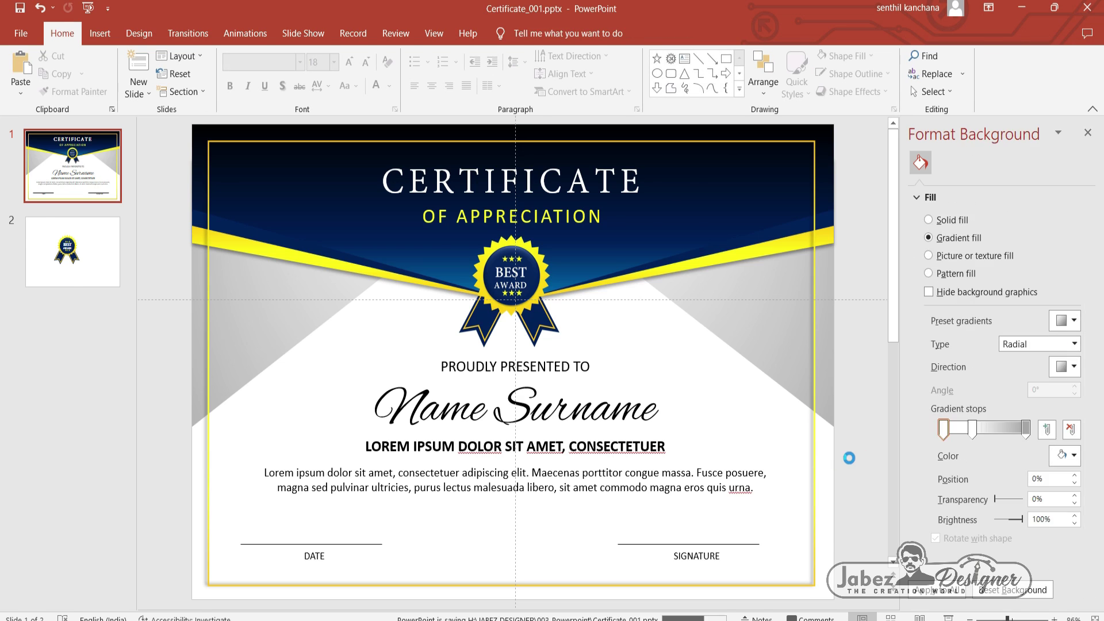
Step: Export the presentation as Certificate_001.pdf into the Final Files folder
click(23, 35)
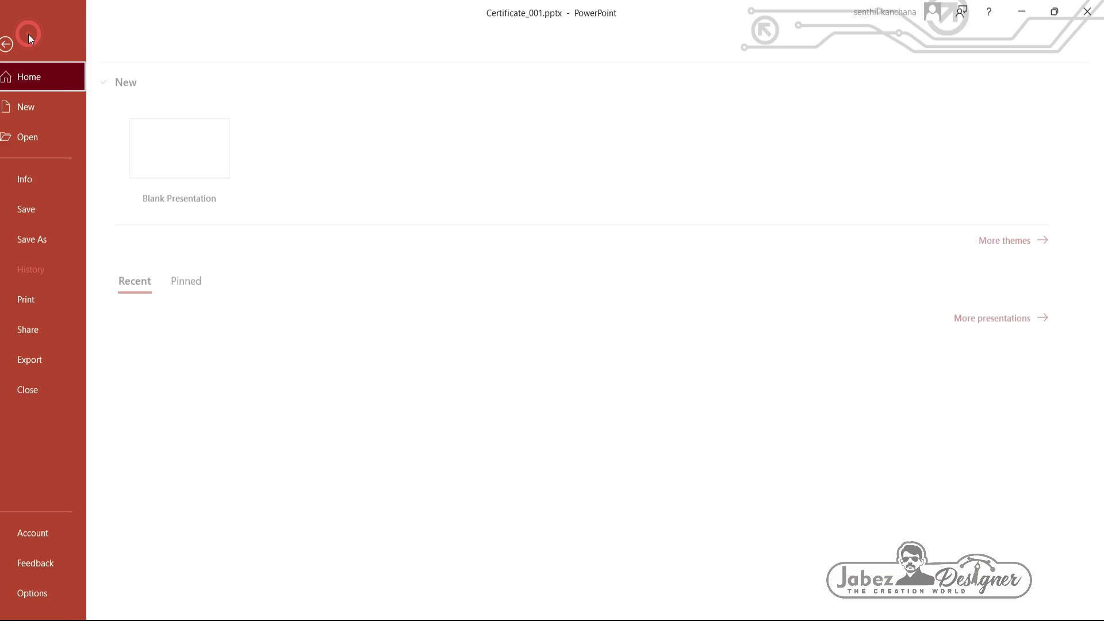
click(43, 359)
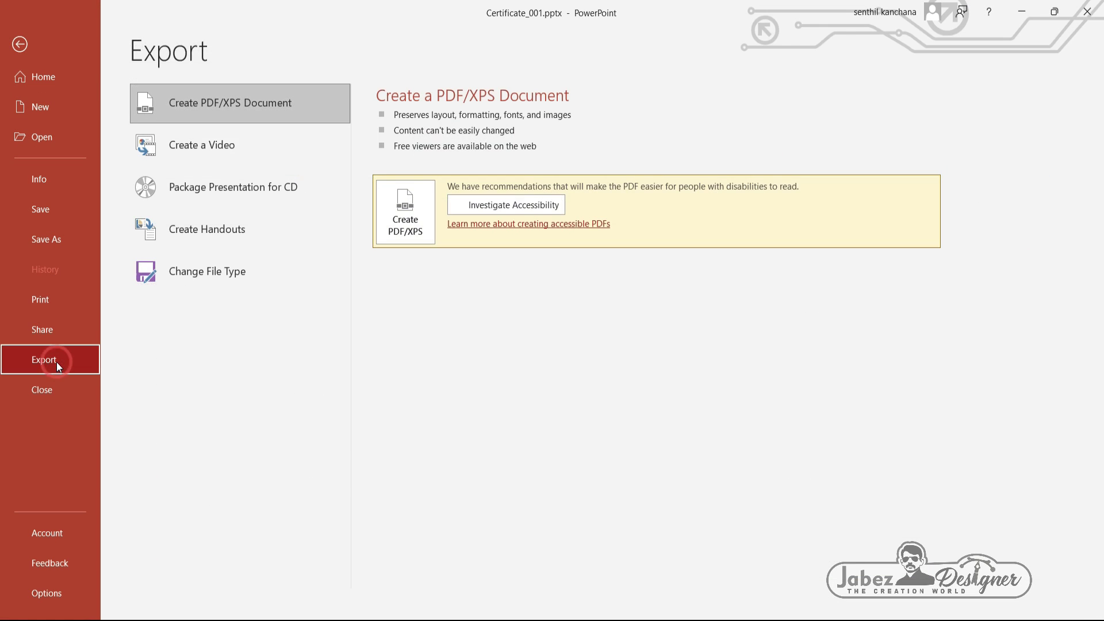
click(408, 210)
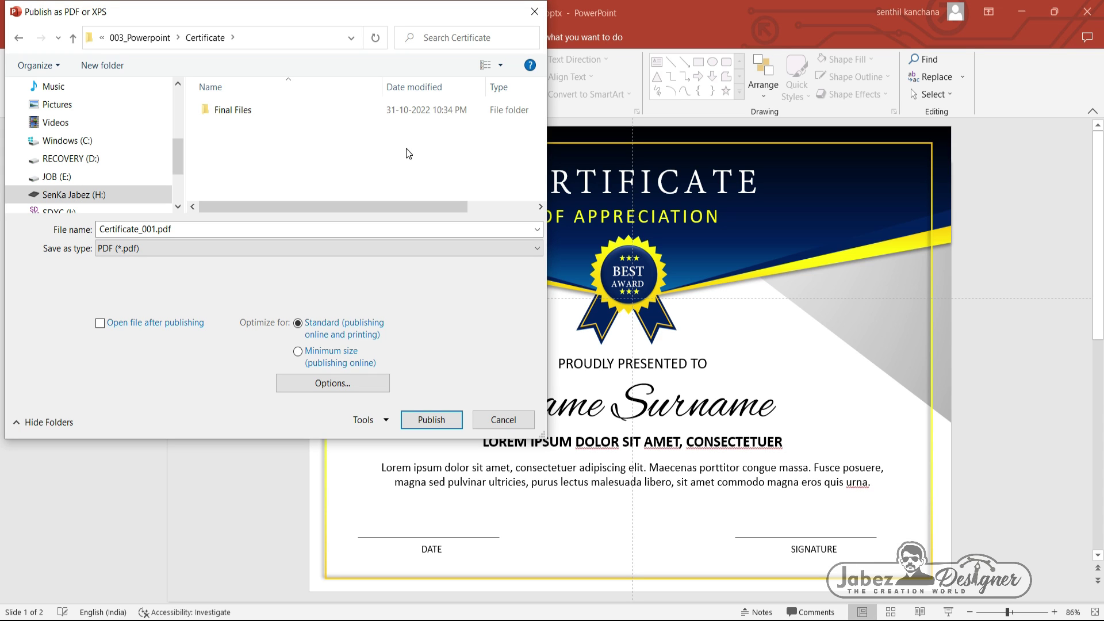
double_click(236, 111)
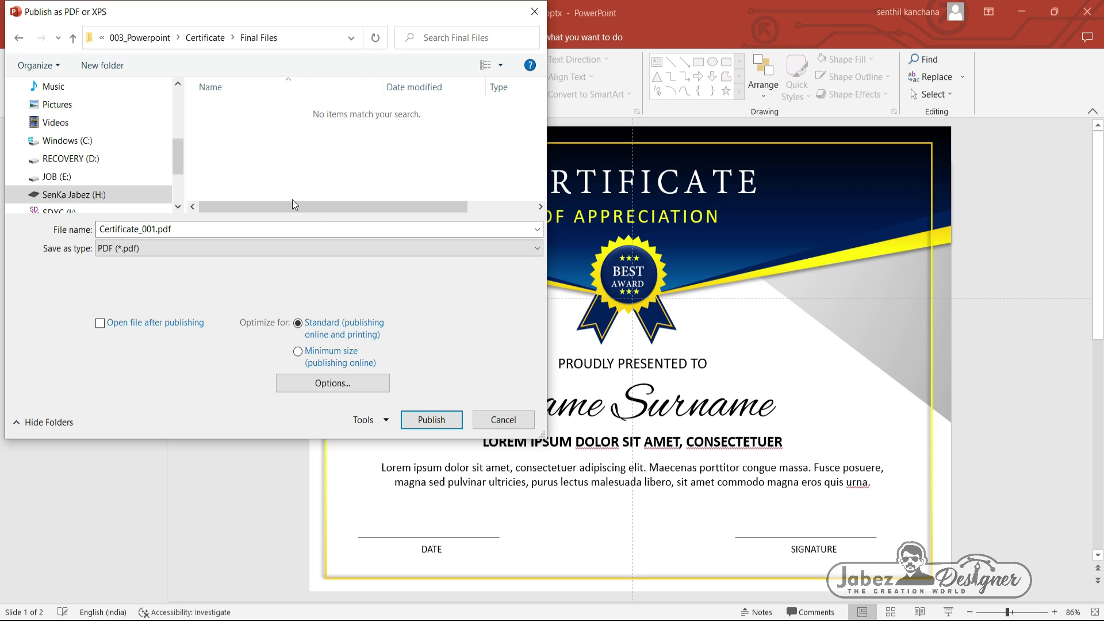
click(444, 424)
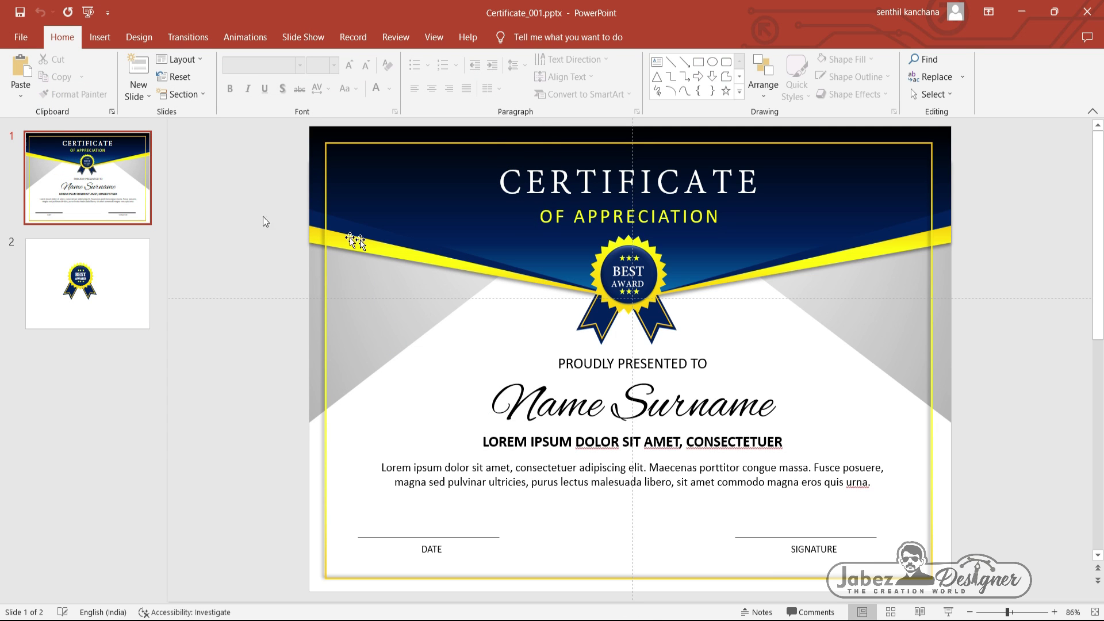
Step: Save just the current slide as Certificate_001.jpg in Final Files, then open that folder
click(21, 37)
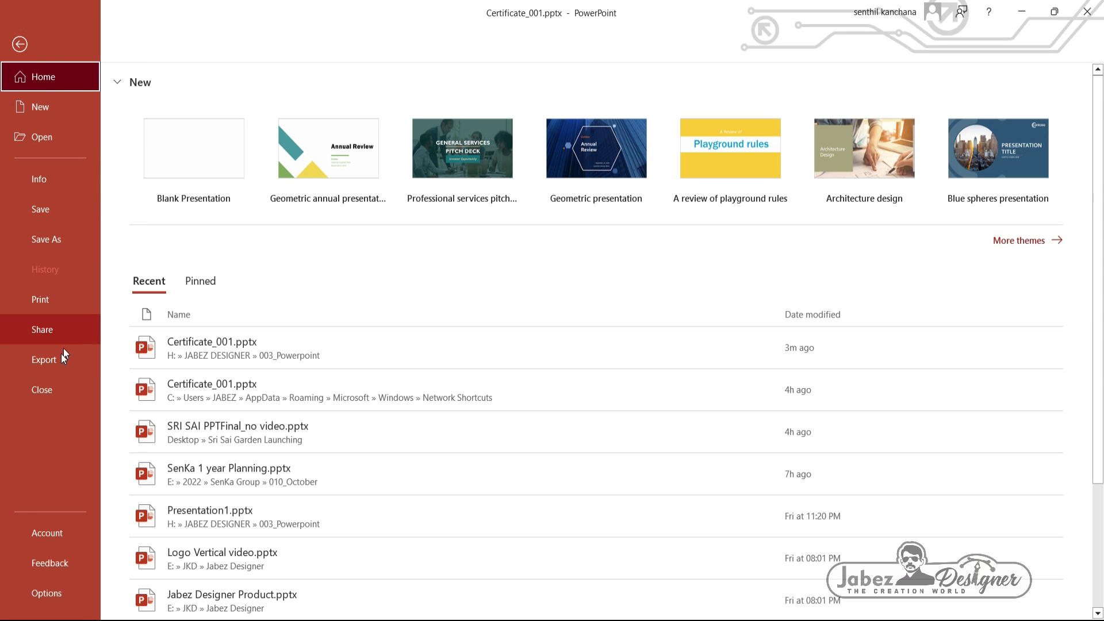
click(57, 359)
click(218, 276)
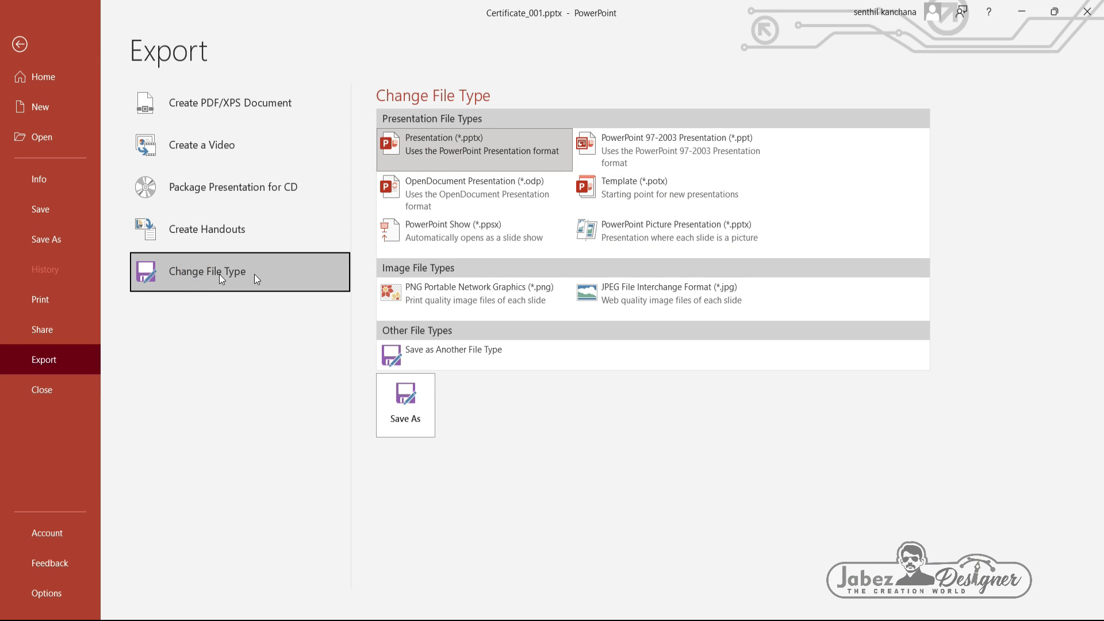
click(637, 288)
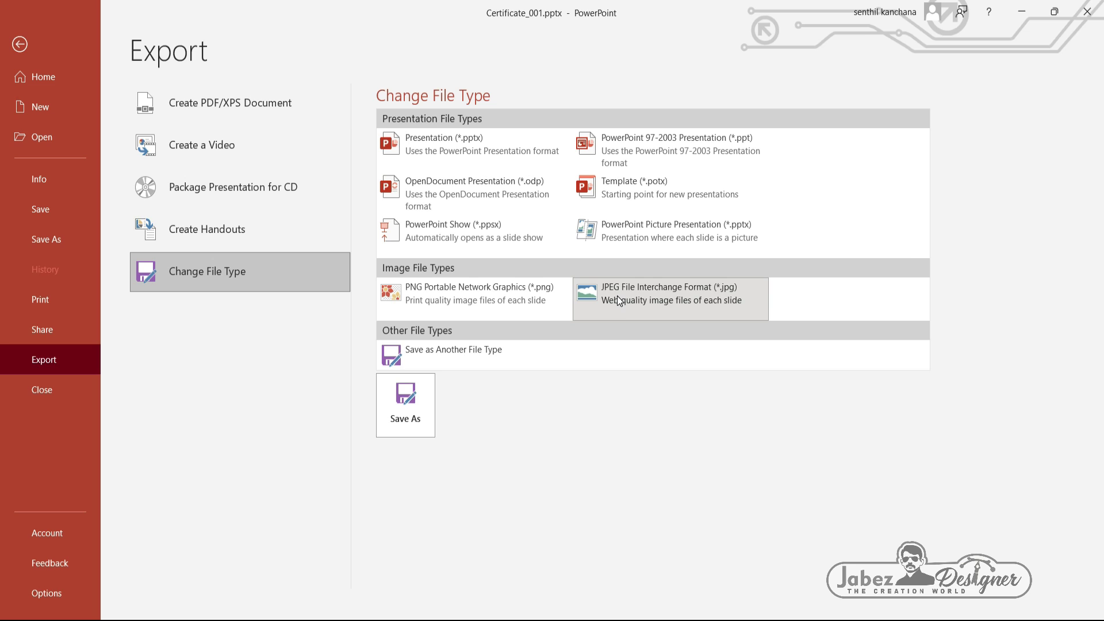
double_click(616, 299)
double_click(205, 105)
click(414, 337)
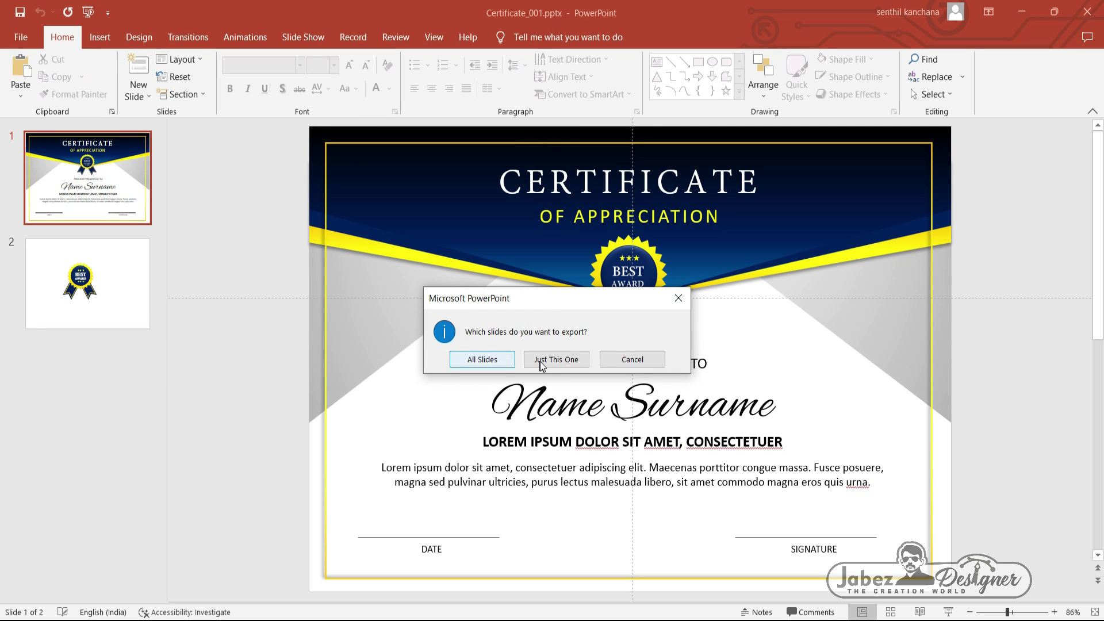
click(548, 361)
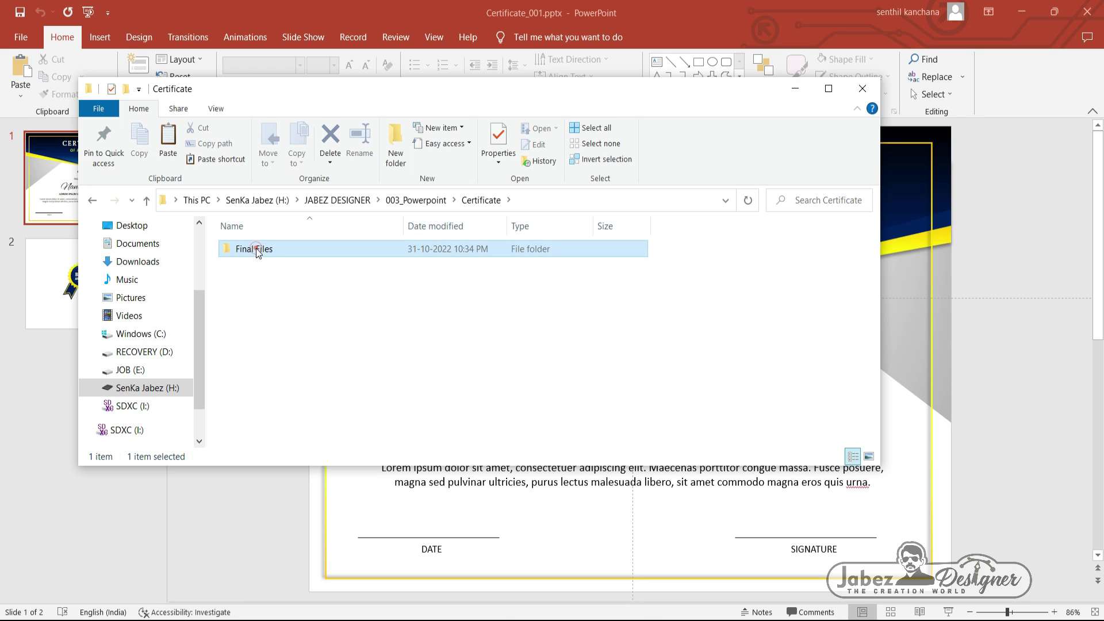
double_click(257, 247)
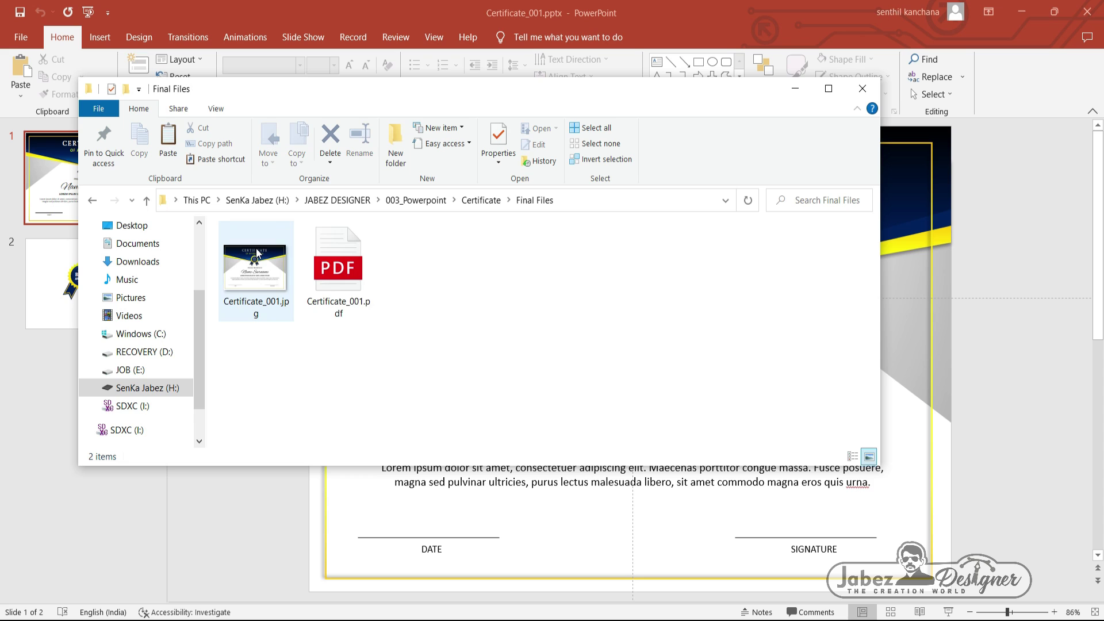
Step: Open Certificate_001.pdf in Google Chrome using Open with
double_click(346, 268)
right_click(346, 266)
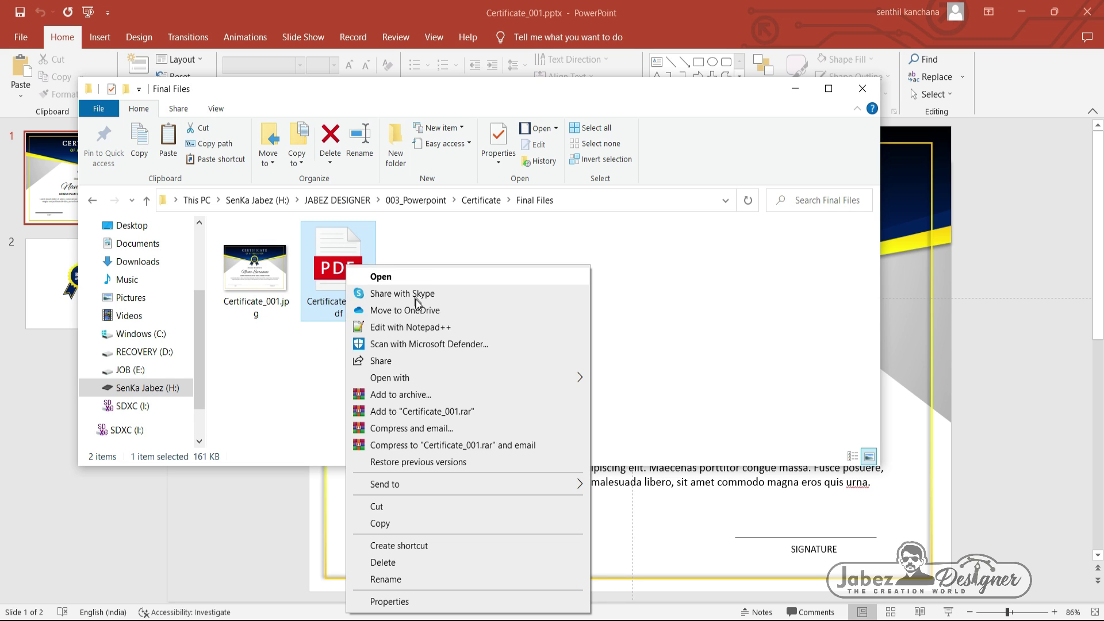
click(402, 378)
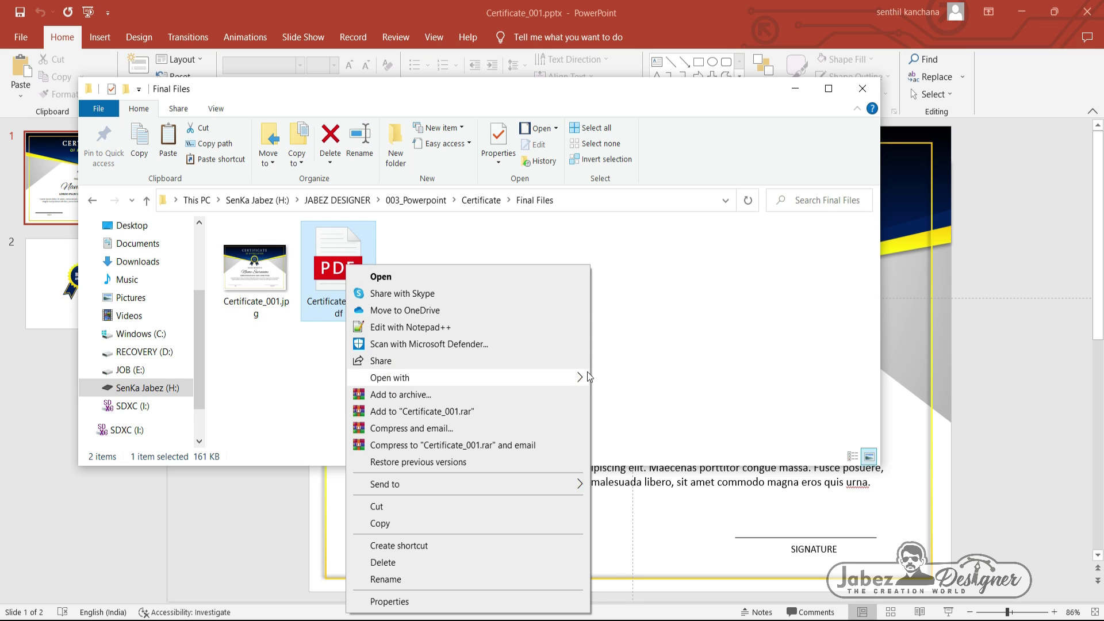
mouse_move(390, 378)
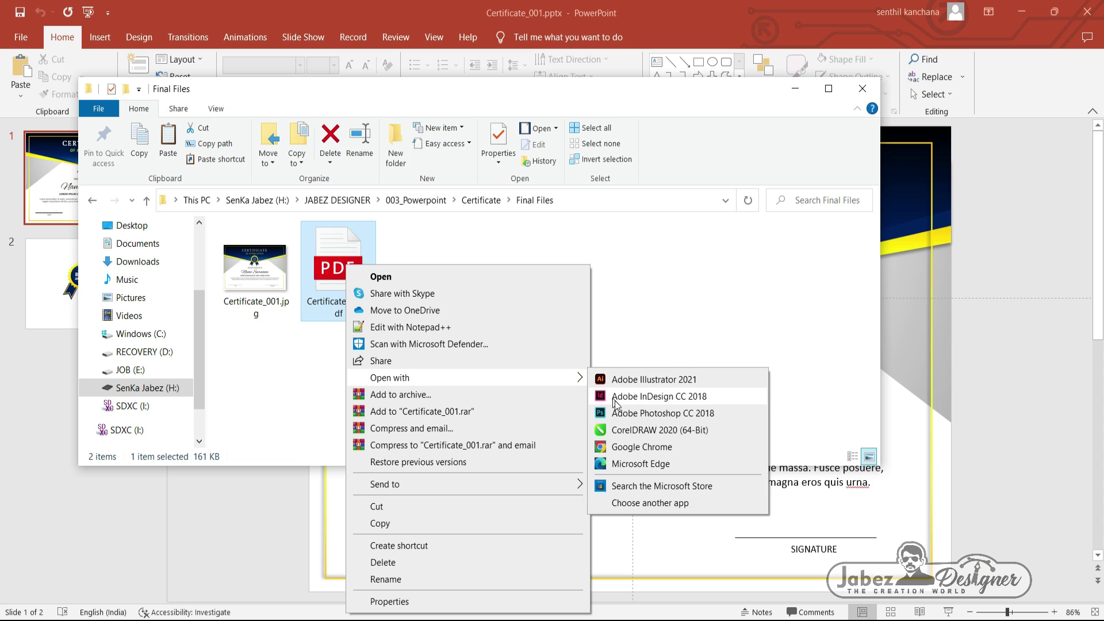
click(621, 446)
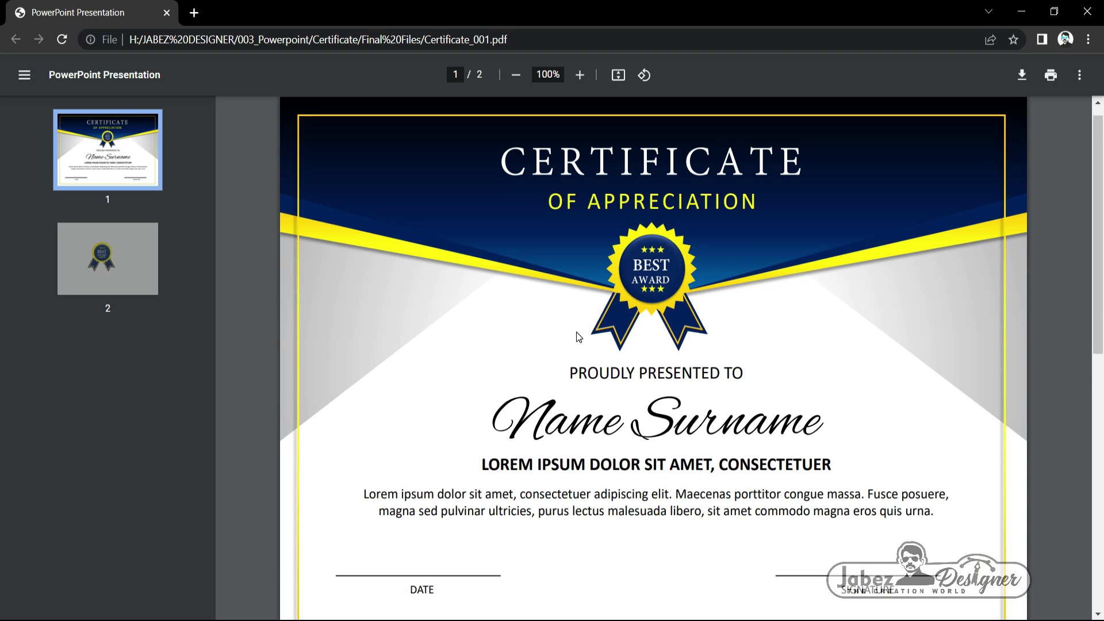
Step: Scroll through the certificate PDF in Chrome, then select Certificate_001.jpg in Final Files
scroll(576, 332, down, 1)
scroll(576, 333, up, 1)
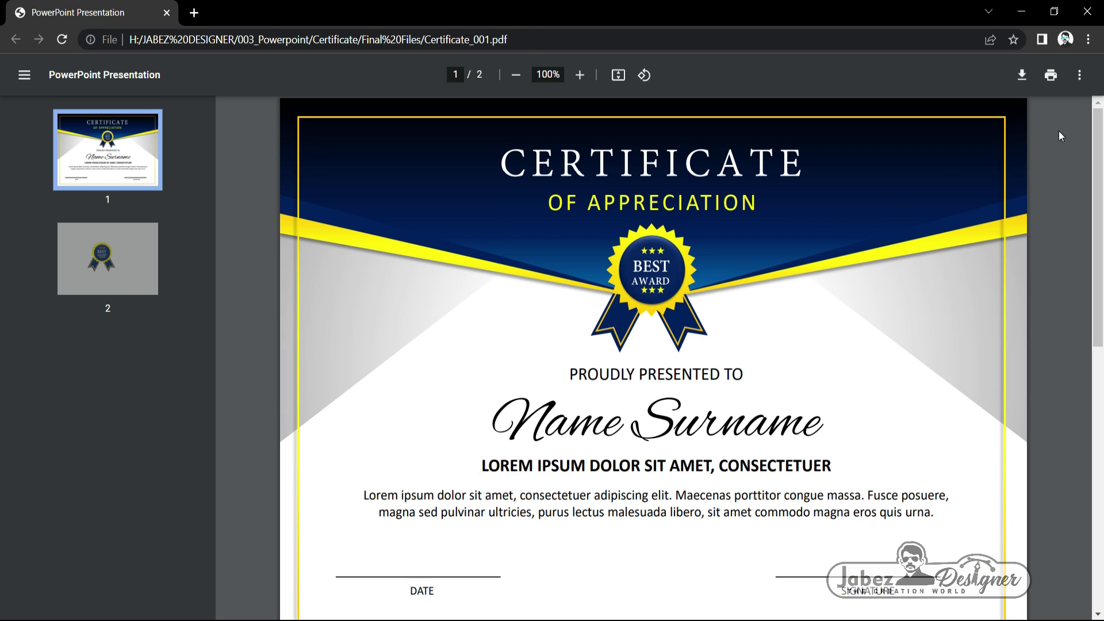
key(ctrl+l)
click(873, 233)
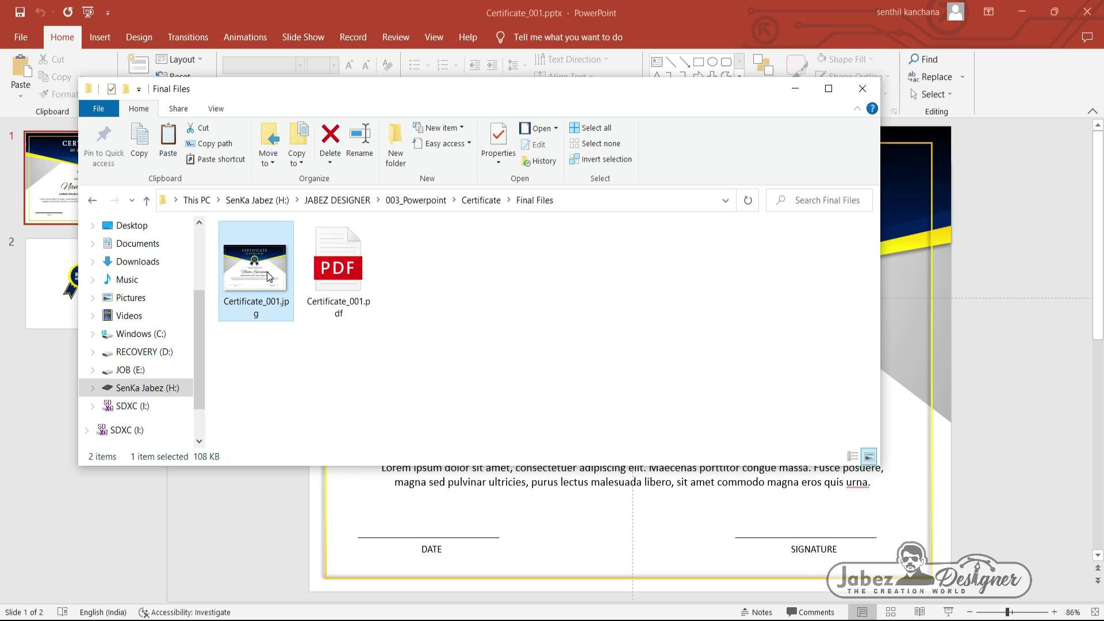
click(267, 271)
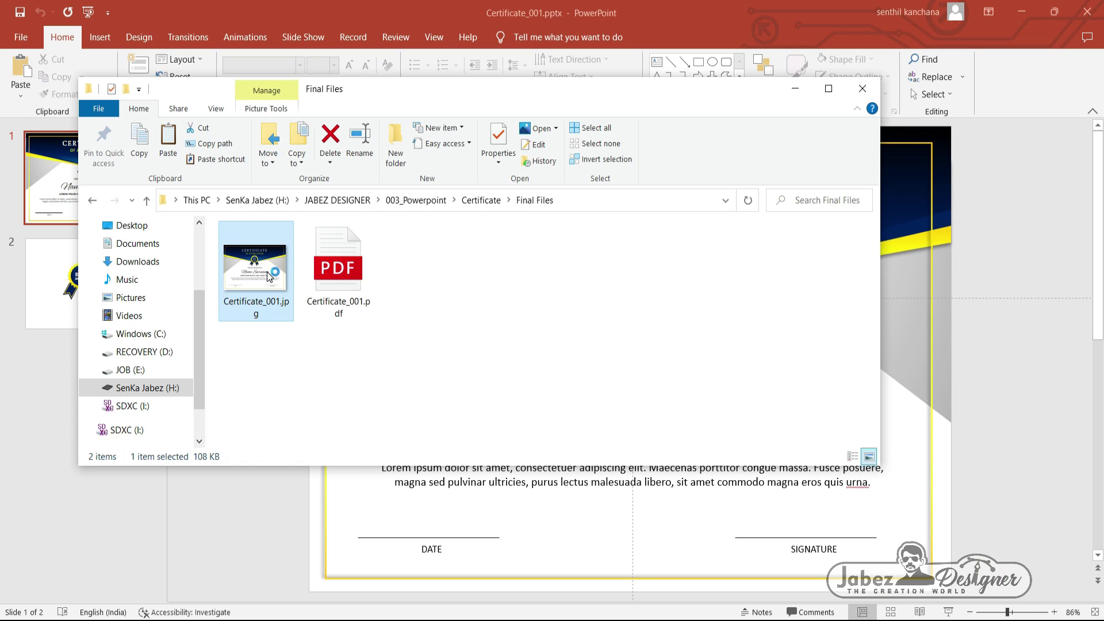
Step: View Certificate_001.jpg in Photos and zoom in on the certificate
double_click(268, 274)
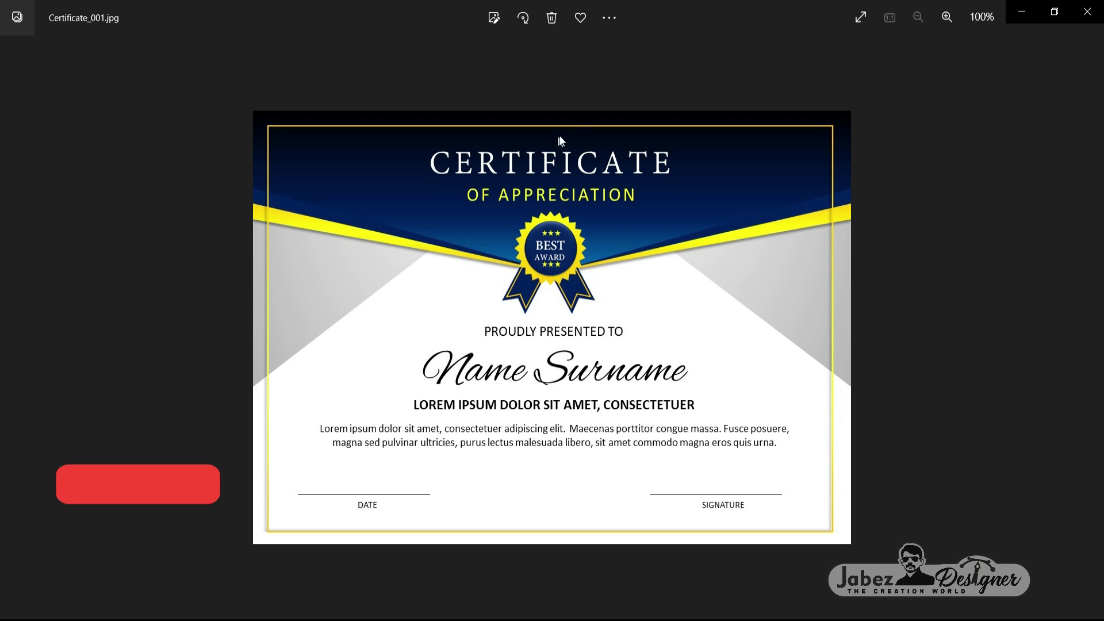
scroll(547, 261, up, 3)
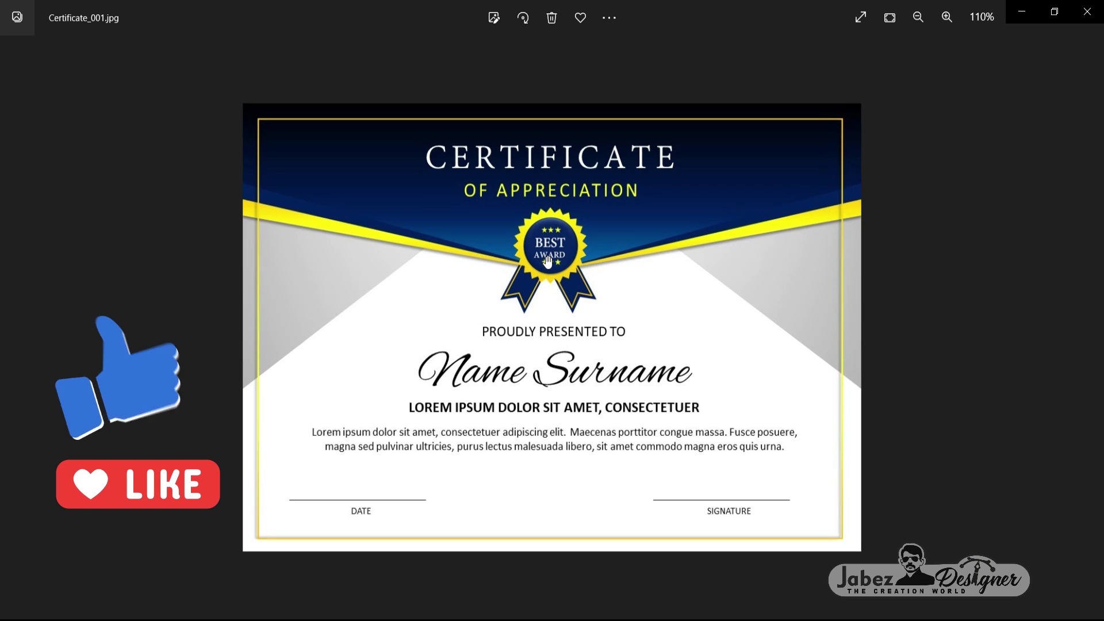